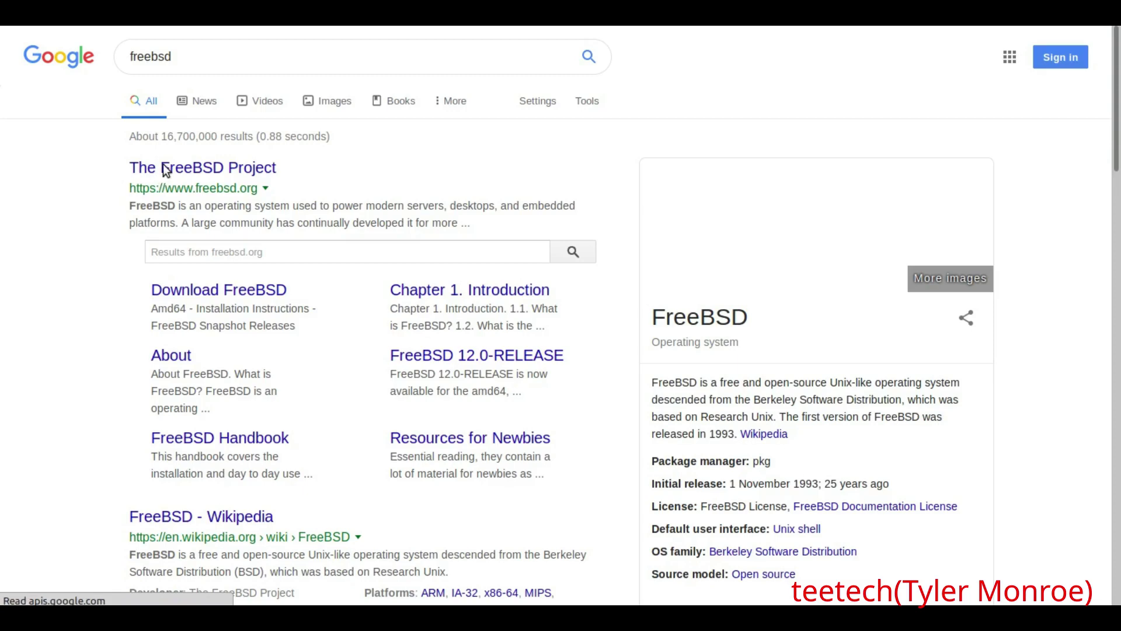
# Open The FreeBSD Project's Download FreeBSD page and scroll to the 12.0-RELEASE installer images table
pyautogui.click(46, 190)
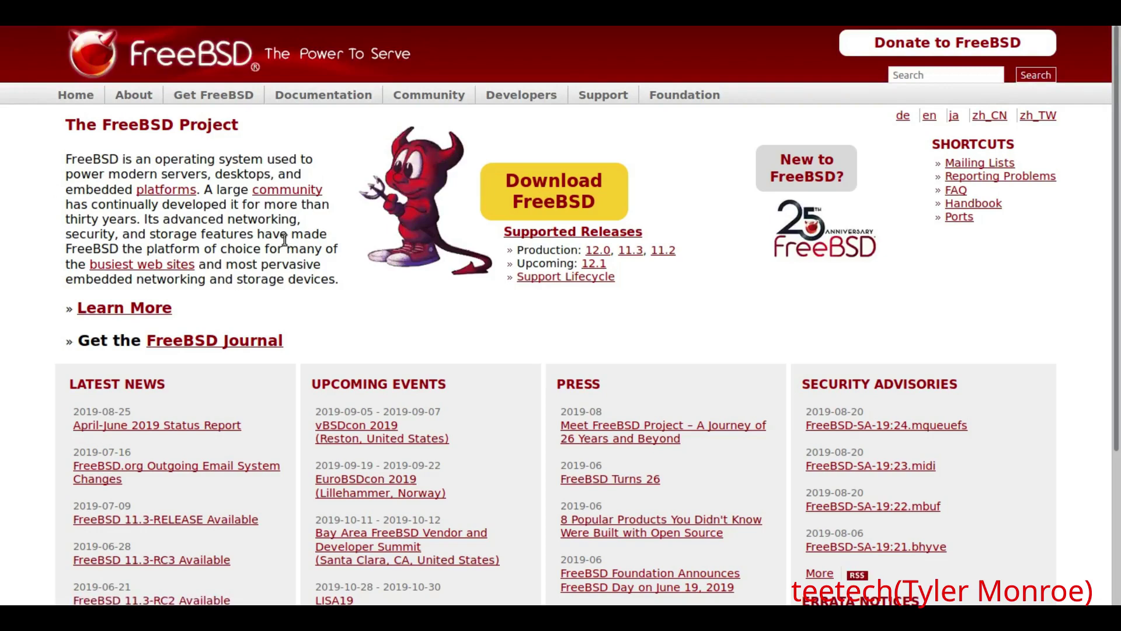
pyautogui.click(559, 194)
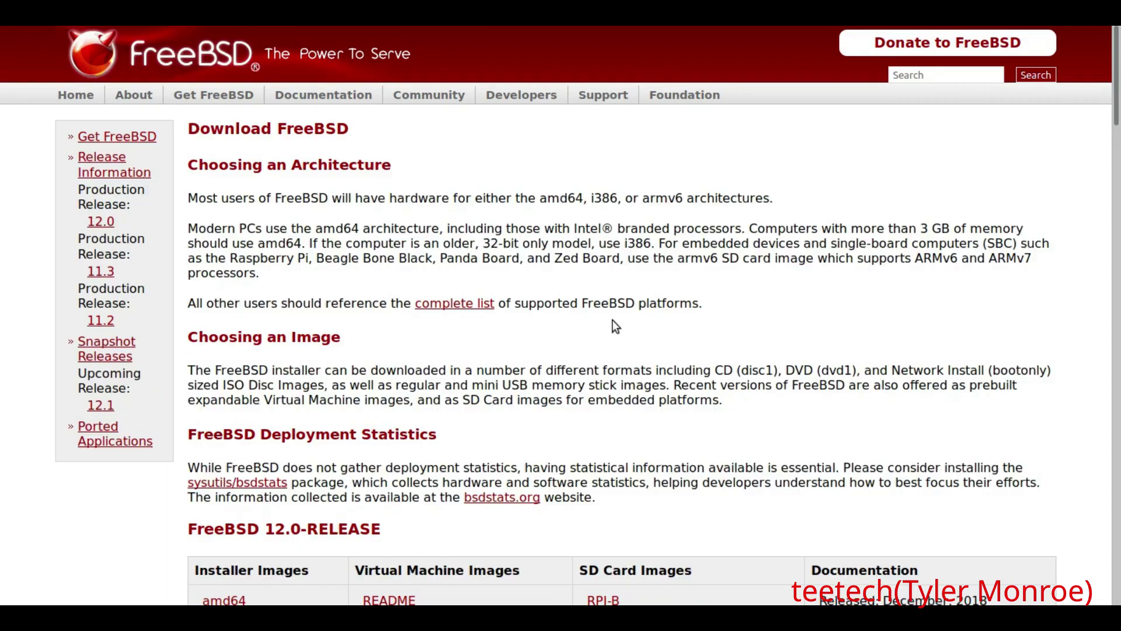
pyautogui.scroll(-6, 611, 320)
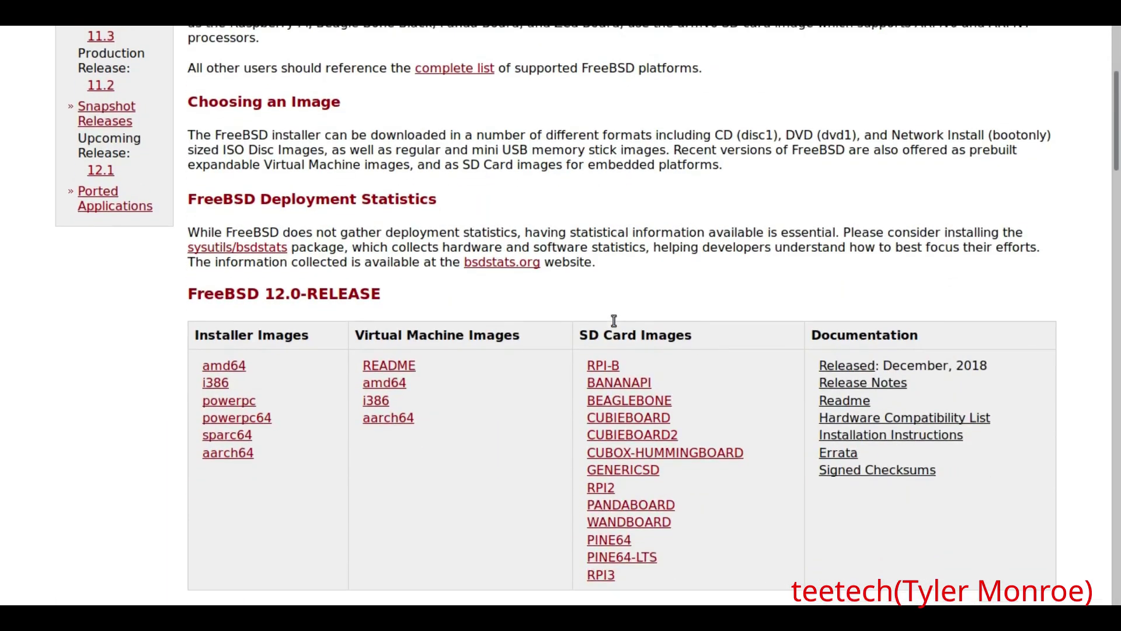
pyautogui.scroll(-2, 614, 323)
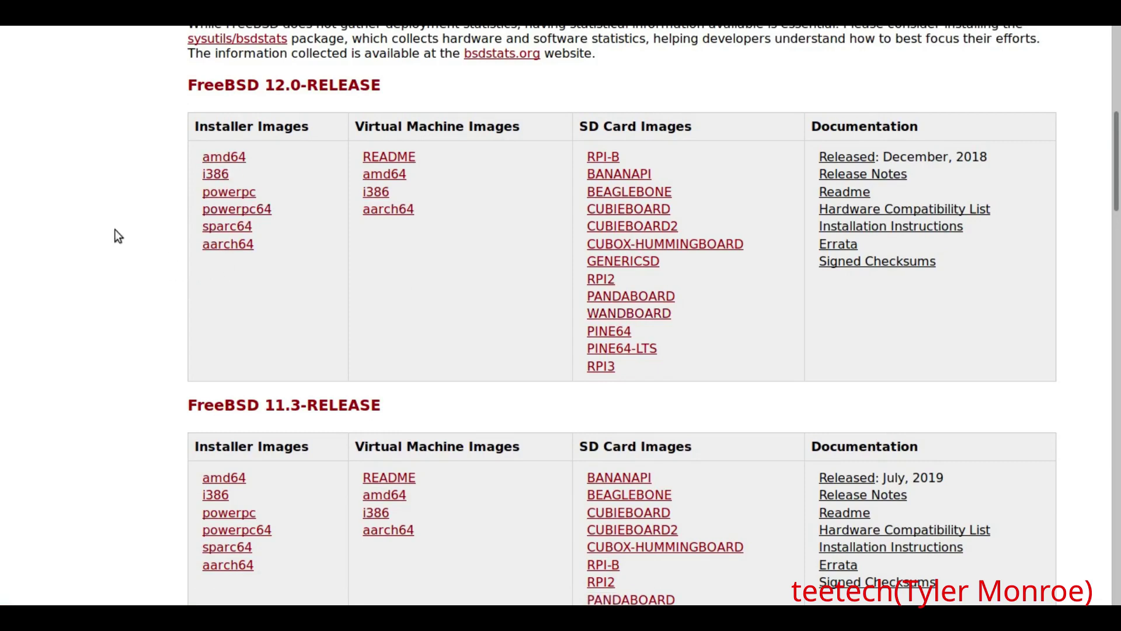
pyautogui.scroll(-3, 90, 224)
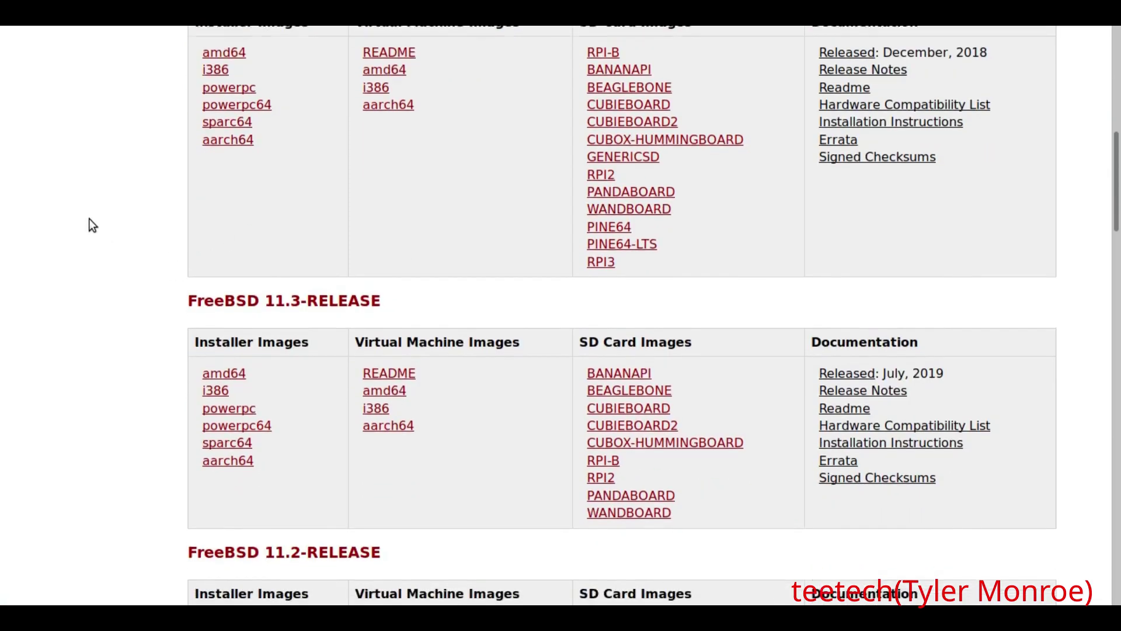
pyautogui.scroll(-6, 91, 225)
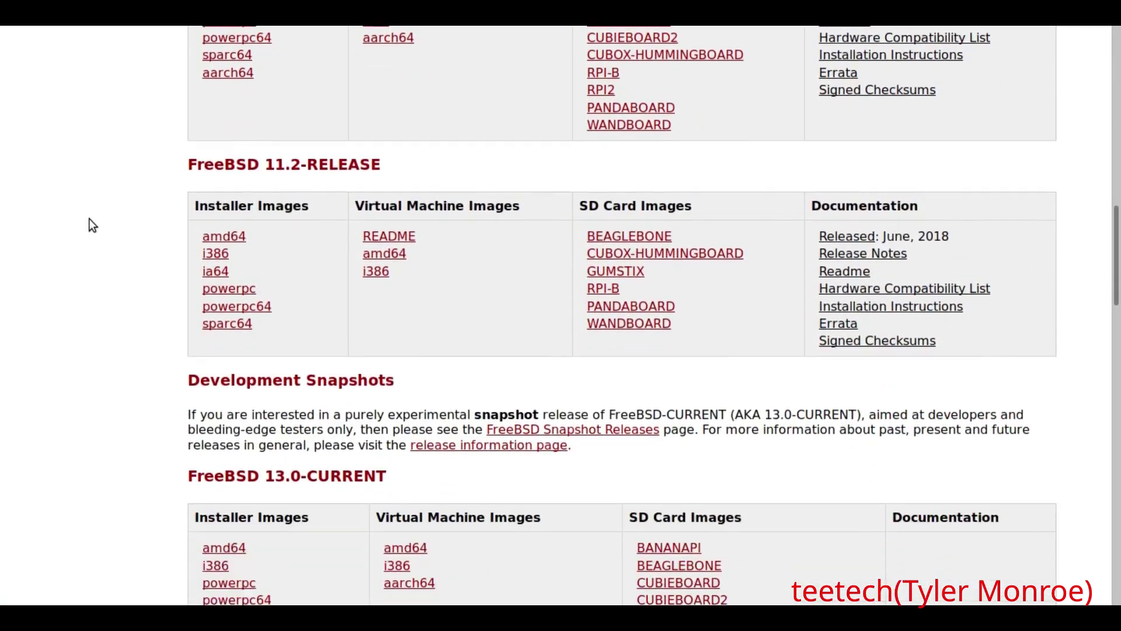
pyautogui.scroll(-4, 88, 218)
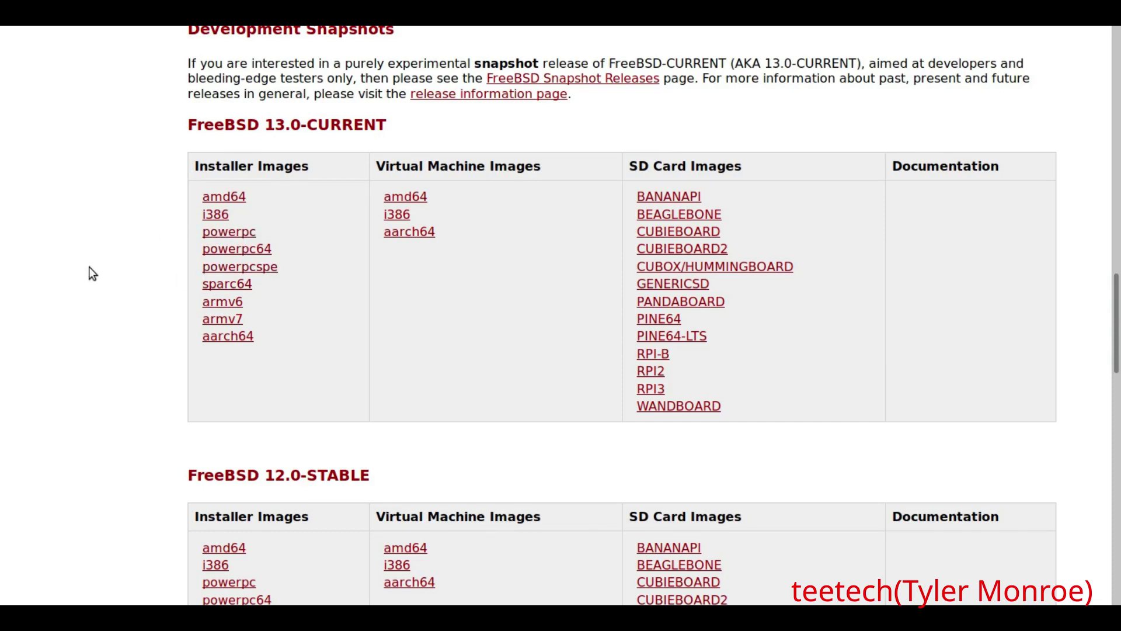
pyautogui.scroll(-5, 89, 267)
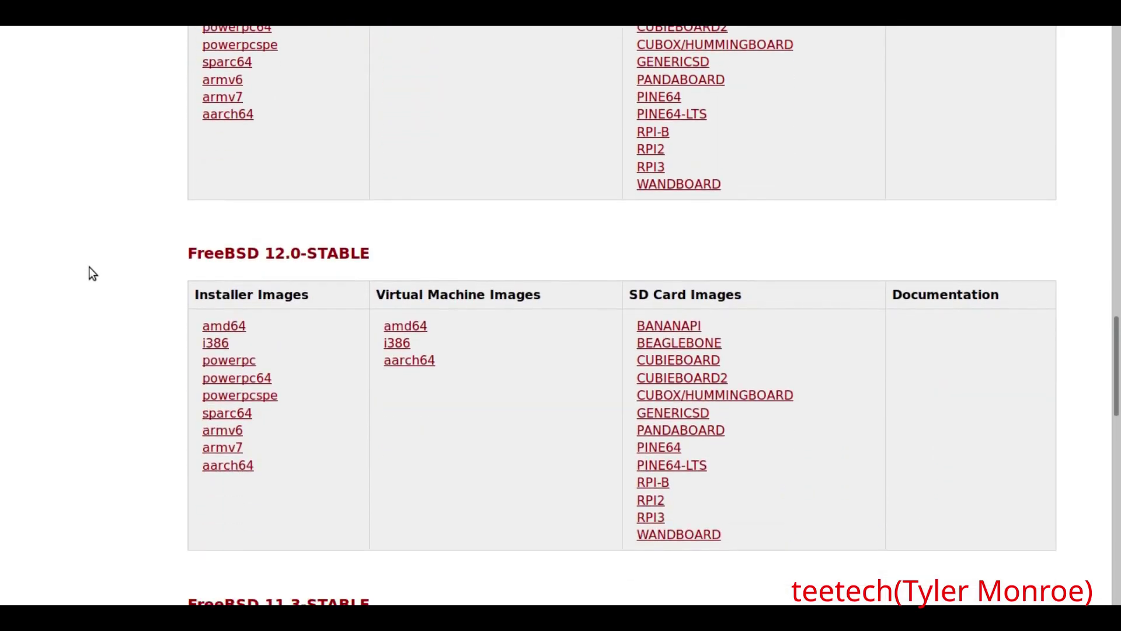
pyautogui.scroll(2, 89, 267)
pyautogui.scroll(-3, 89, 268)
pyautogui.scroll(-4, 89, 274)
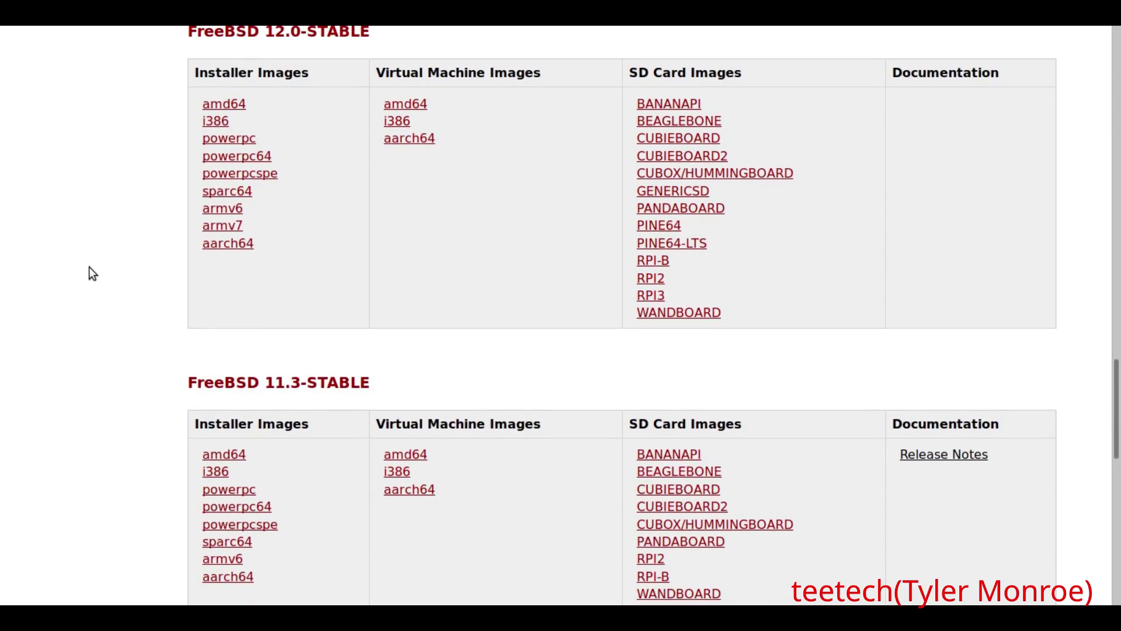
pyautogui.scroll(1, 89, 273)
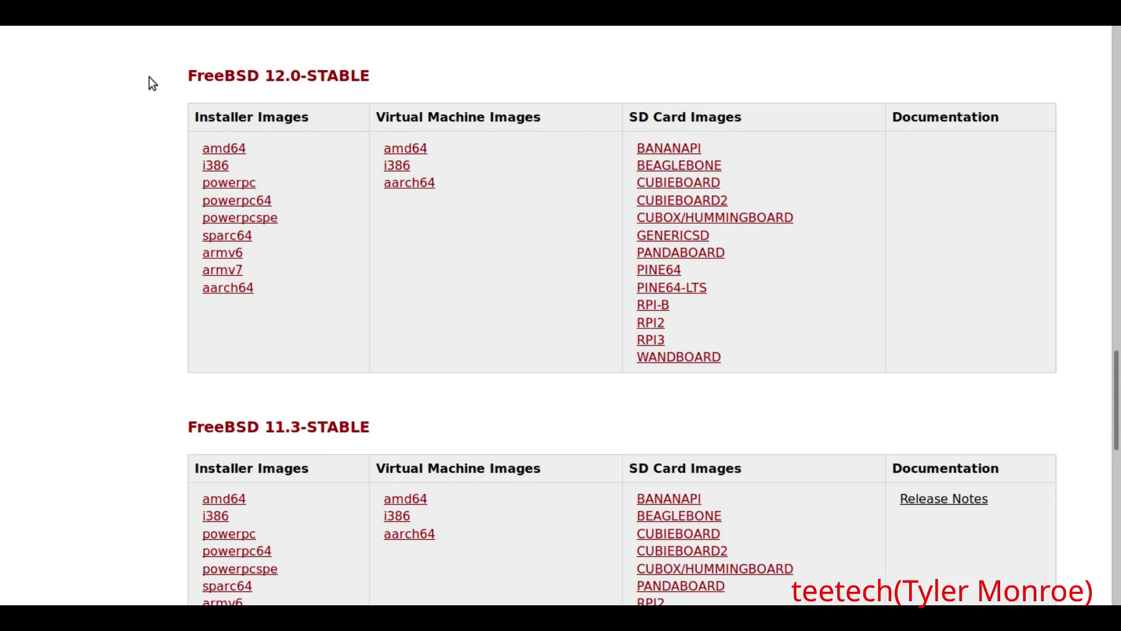
pyautogui.scroll(5, 150, 82)
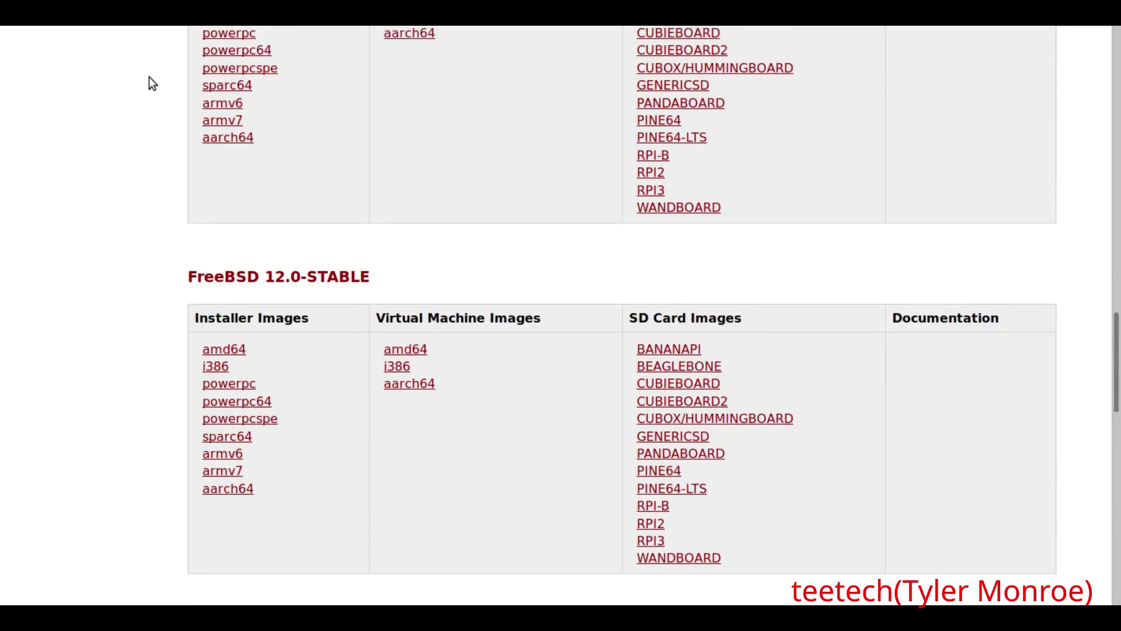
pyautogui.scroll(5, 149, 76)
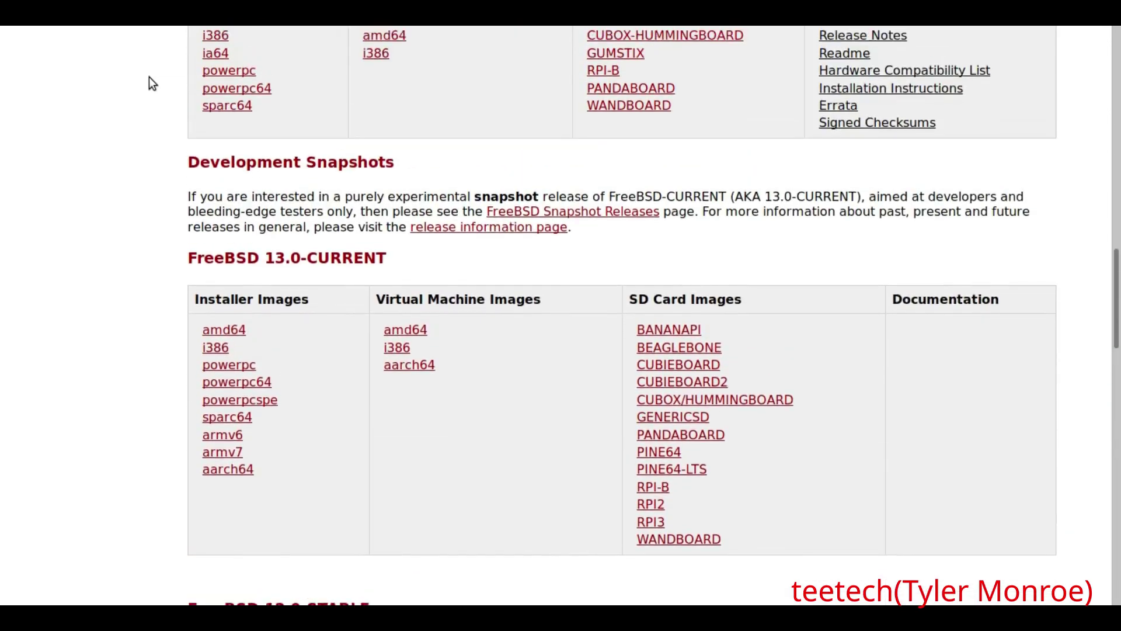
pyautogui.scroll(10, 149, 76)
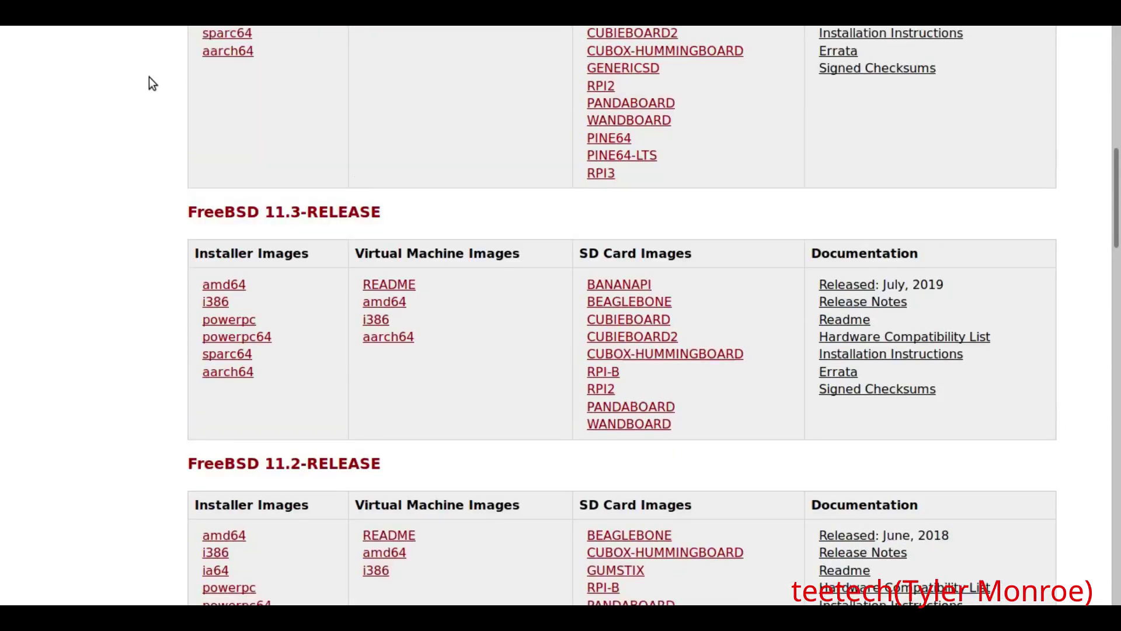
pyautogui.scroll(7, 149, 76)
pyautogui.scroll(-2, 149, 76)
pyautogui.scroll(-5, 149, 76)
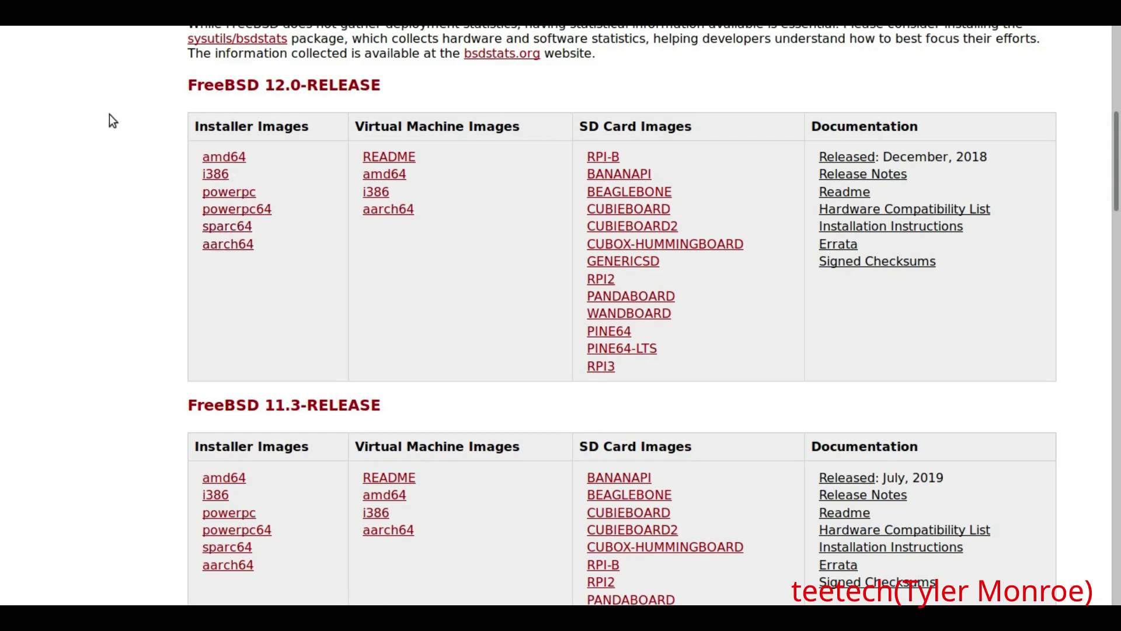
# Browse to the 12.0 amd64 ISO-IMAGES directory and save FreeBSD-12.0-RELEASE-amd64-memstick.img (931 MB)
pyautogui.click(225, 158)
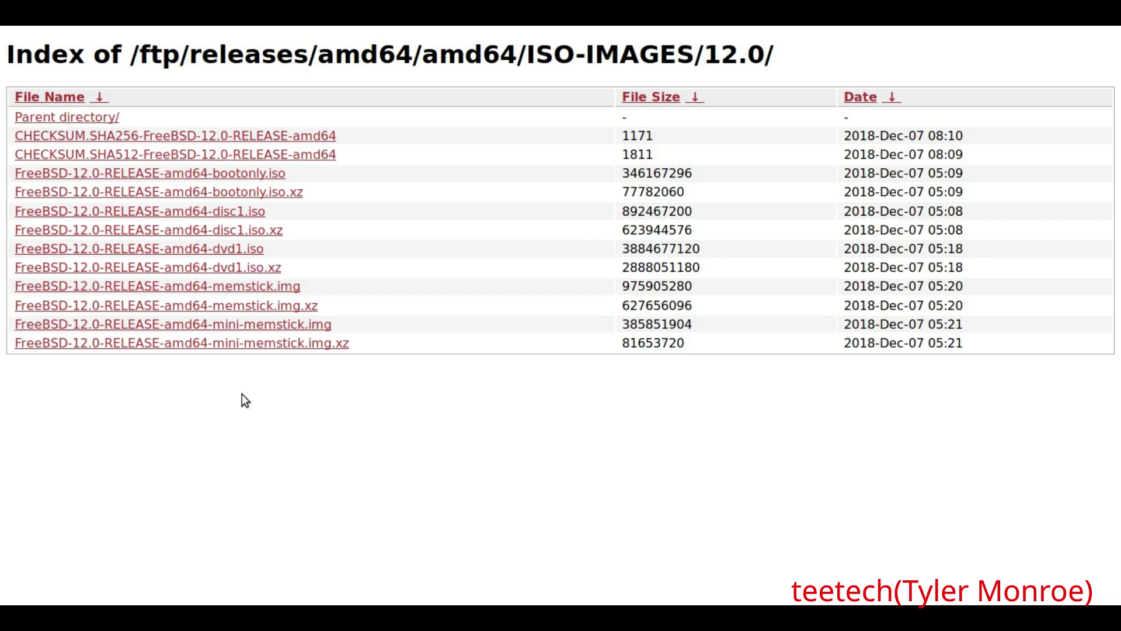
pyautogui.click(200, 211)
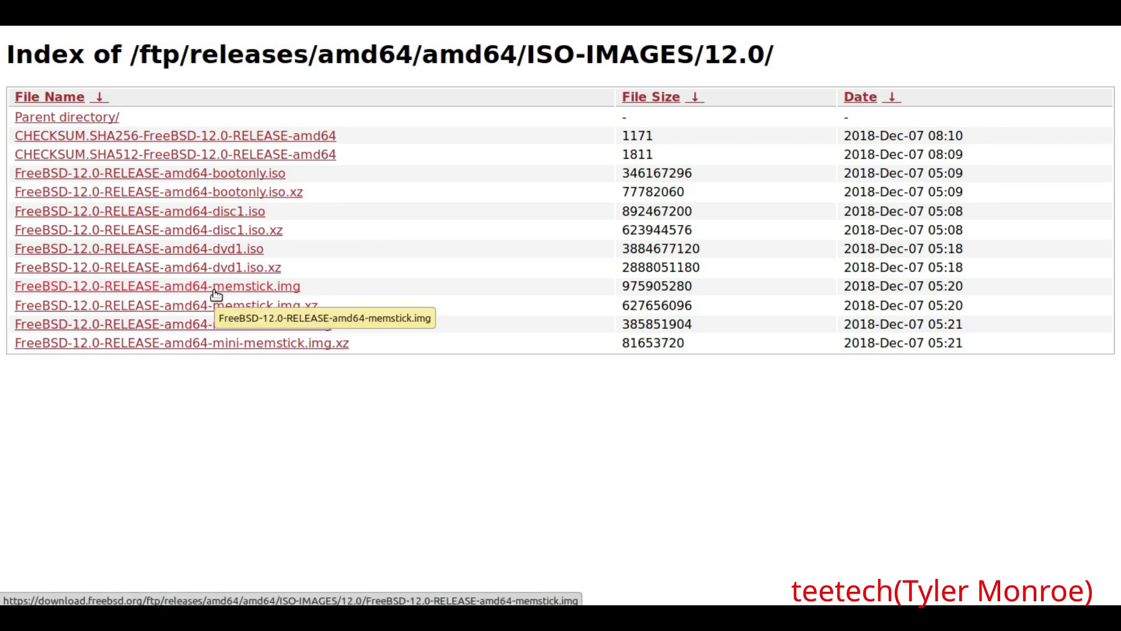
pyautogui.click(214, 292)
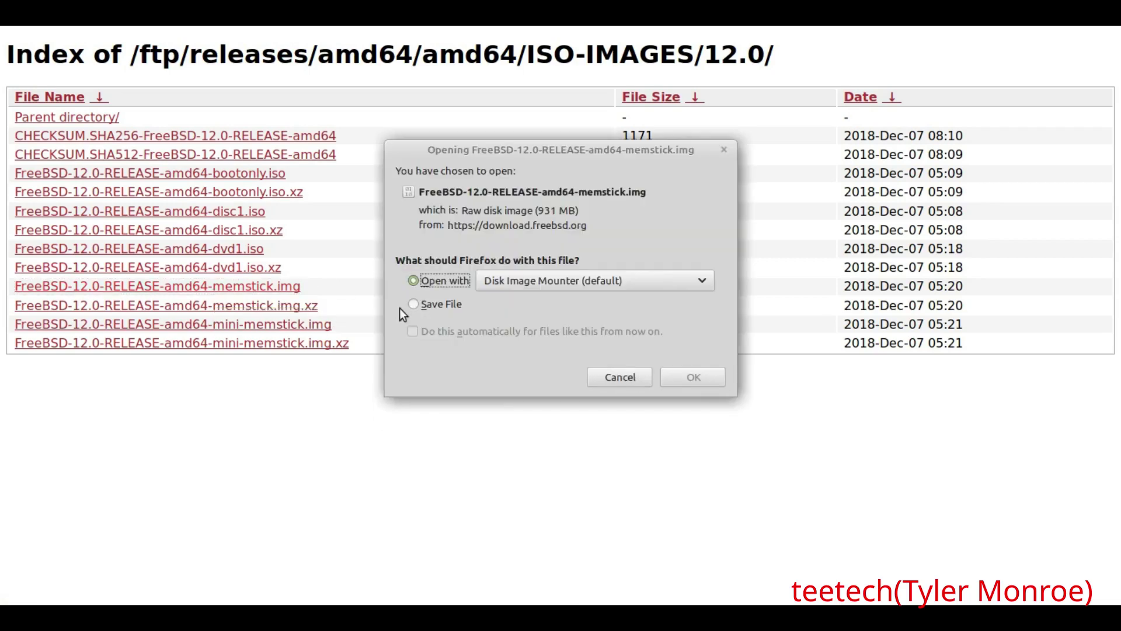
pyautogui.click(419, 305)
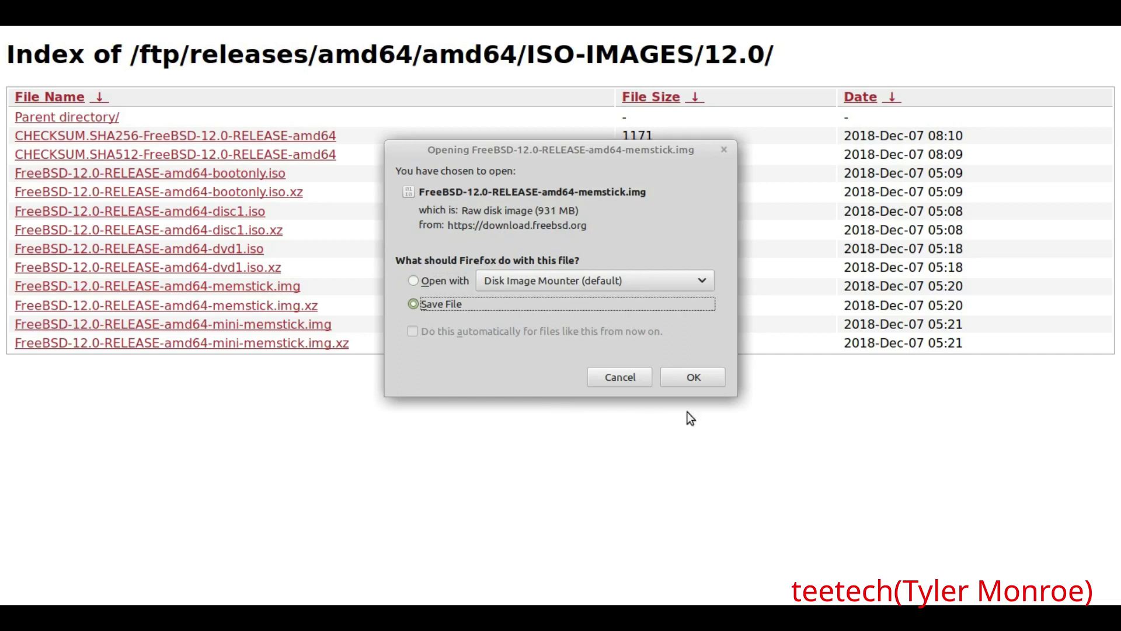
pyautogui.click(693, 378)
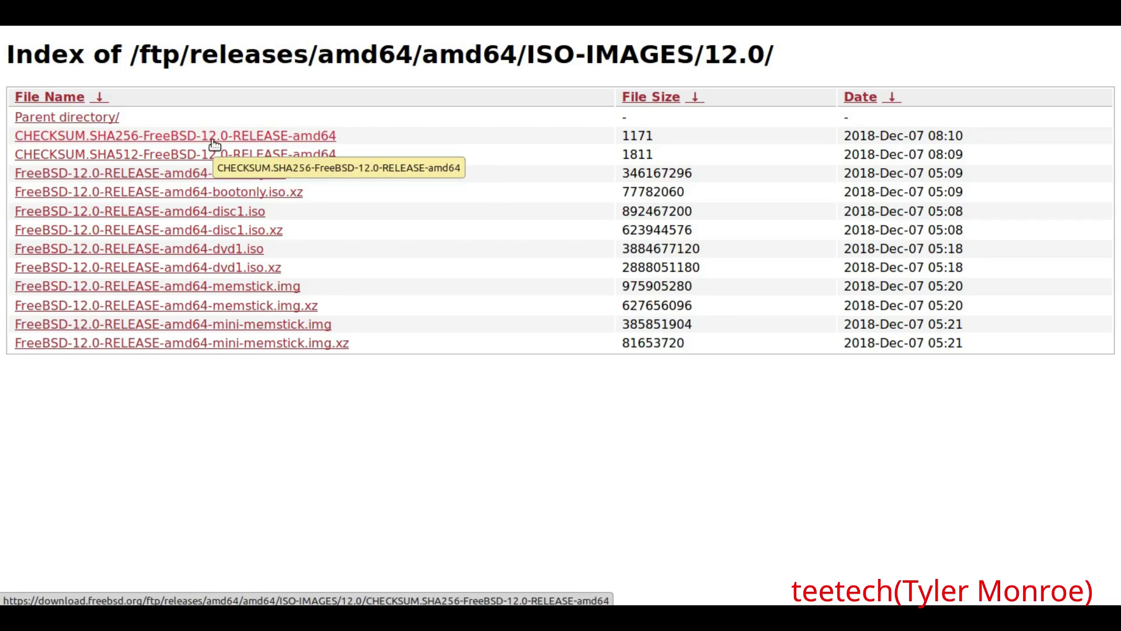
# Save the CHECKSUM.SHA256-FreeBSD-12.0-RELEASE-amd64 file to disk
pyautogui.click(214, 145)
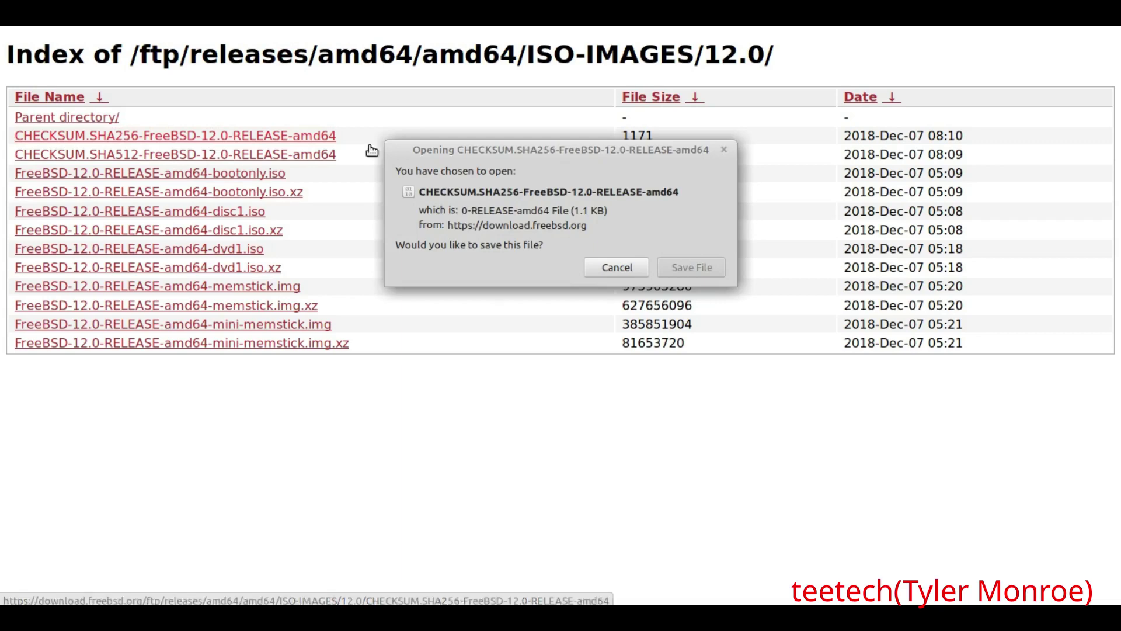
pyautogui.click(674, 270)
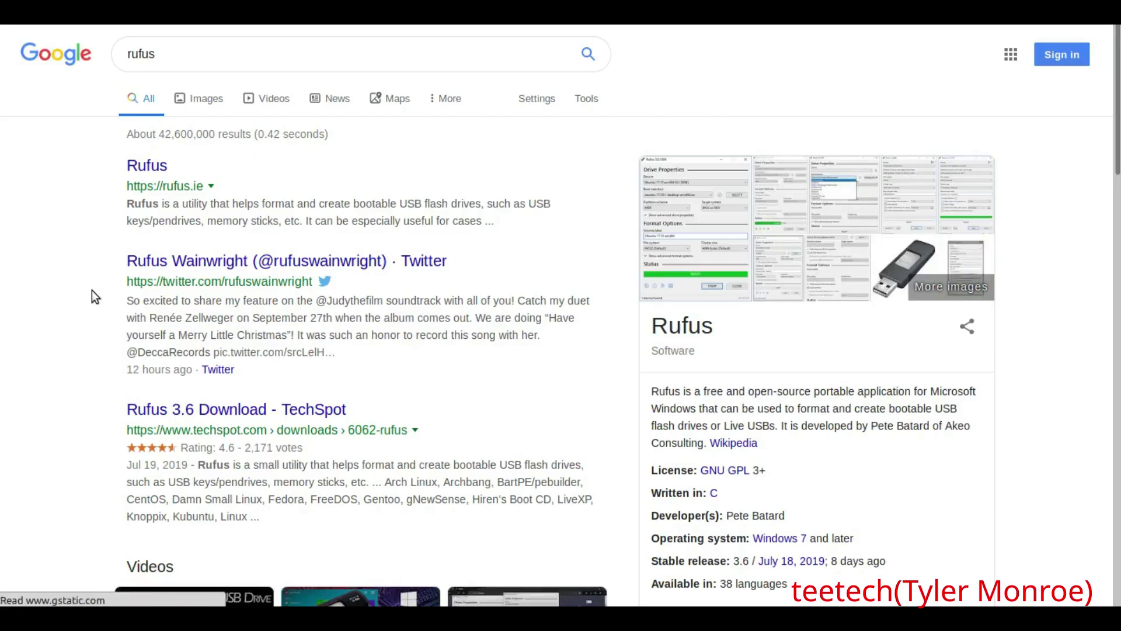
# Open rufus.ie and scroll to its Rufus 3.6 Download section
pyautogui.click(142, 164)
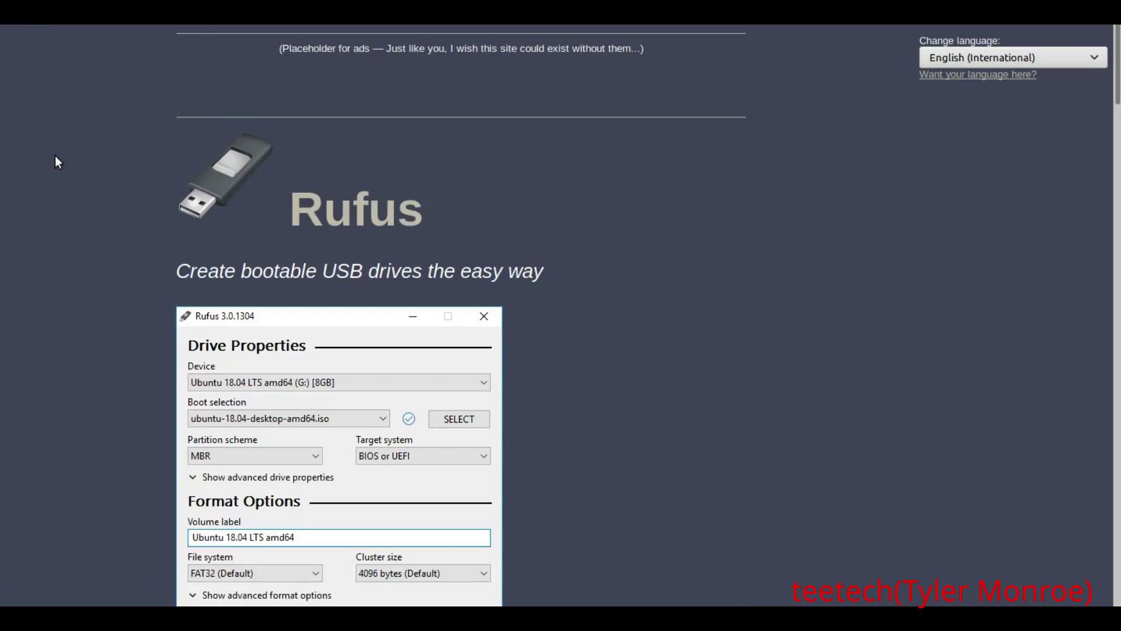
pyautogui.scroll(-3, 65, 258)
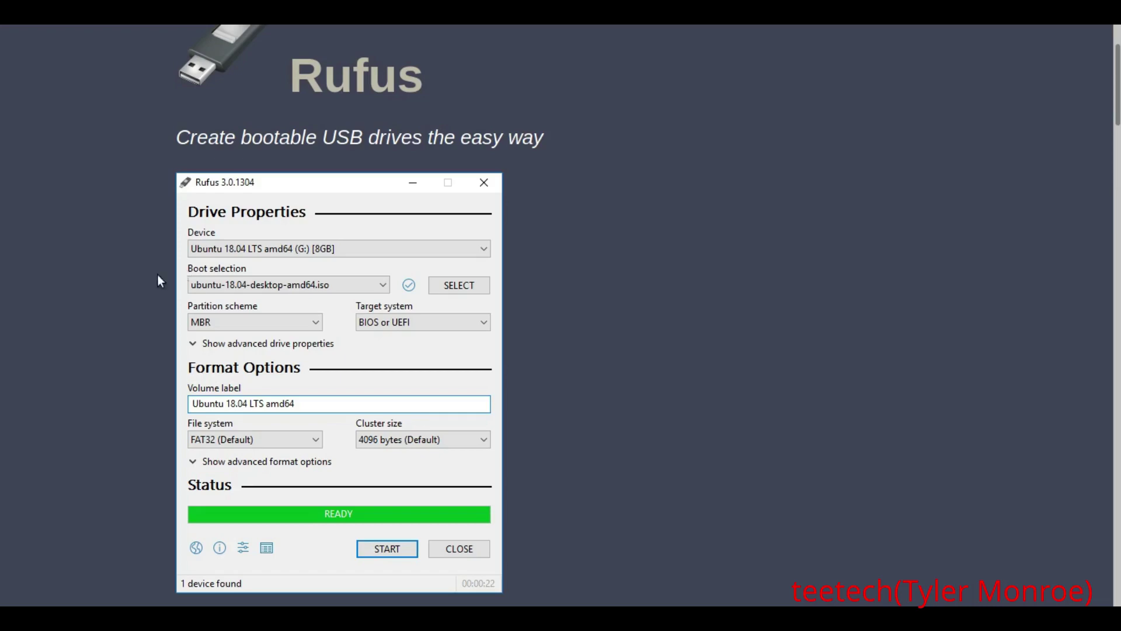
pyautogui.scroll(-6, 79, 295)
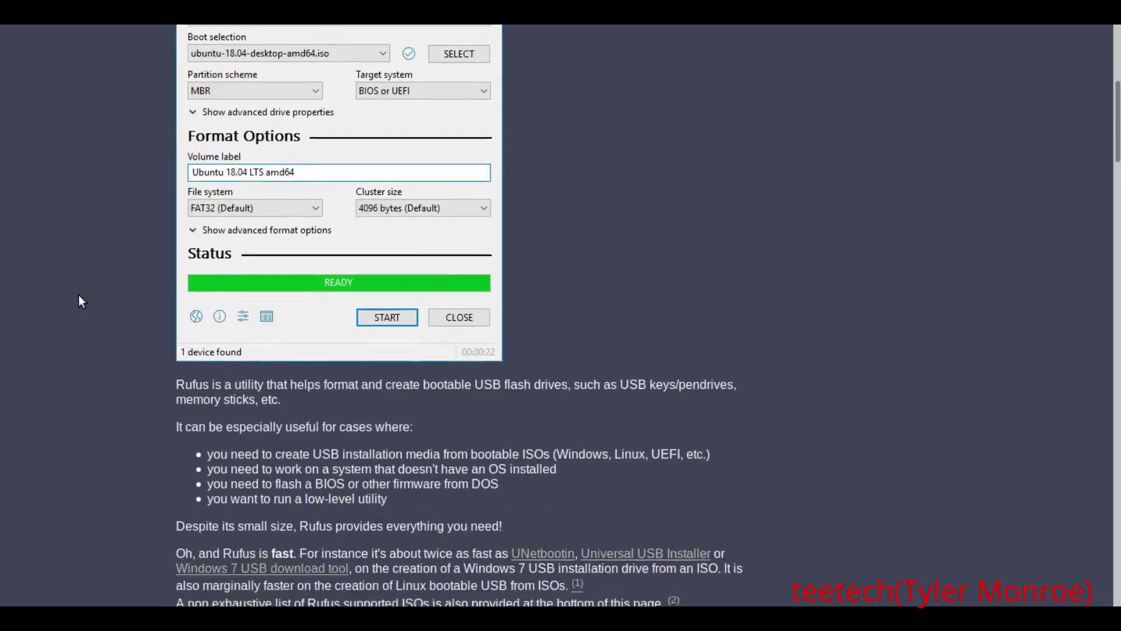
pyautogui.scroll(-6, 78, 296)
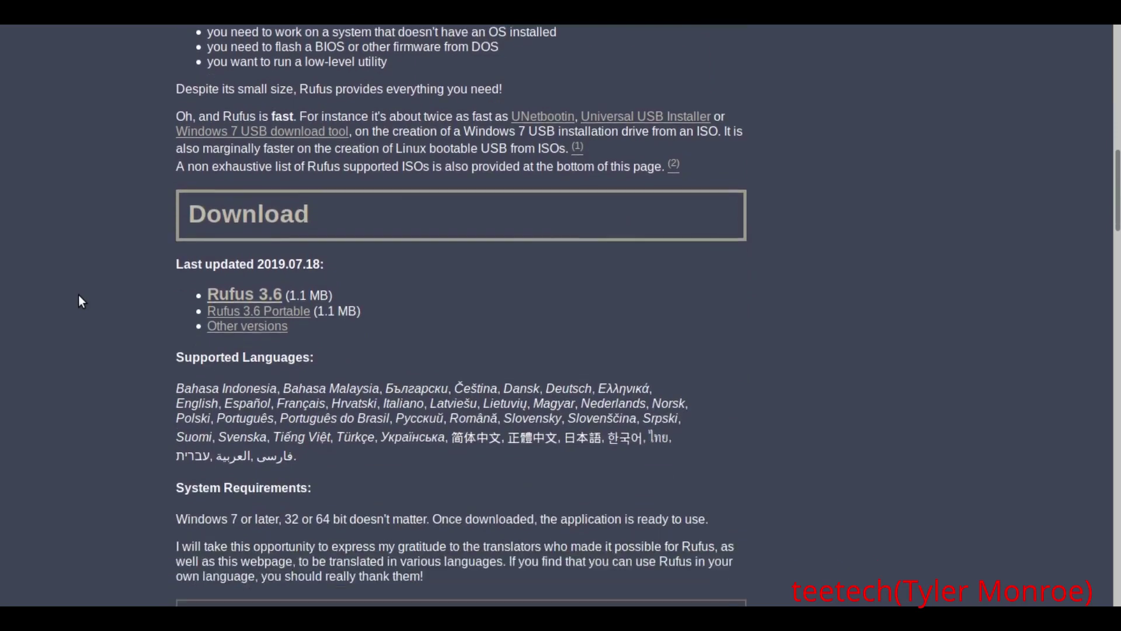
pyautogui.scroll(3, 78, 296)
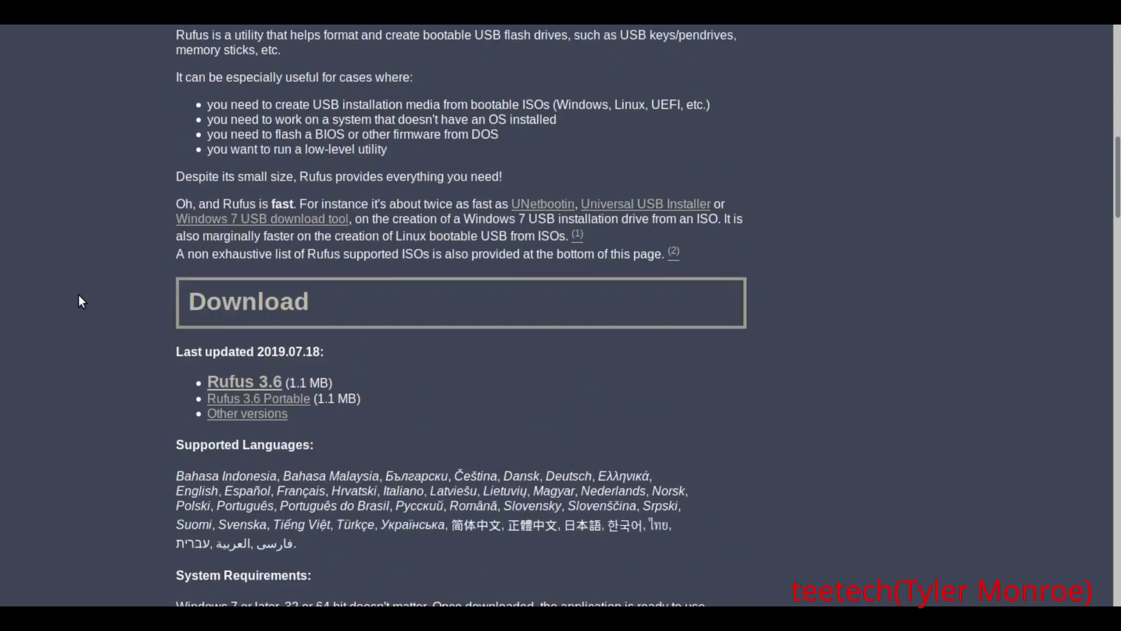
pyautogui.scroll(2, 78, 301)
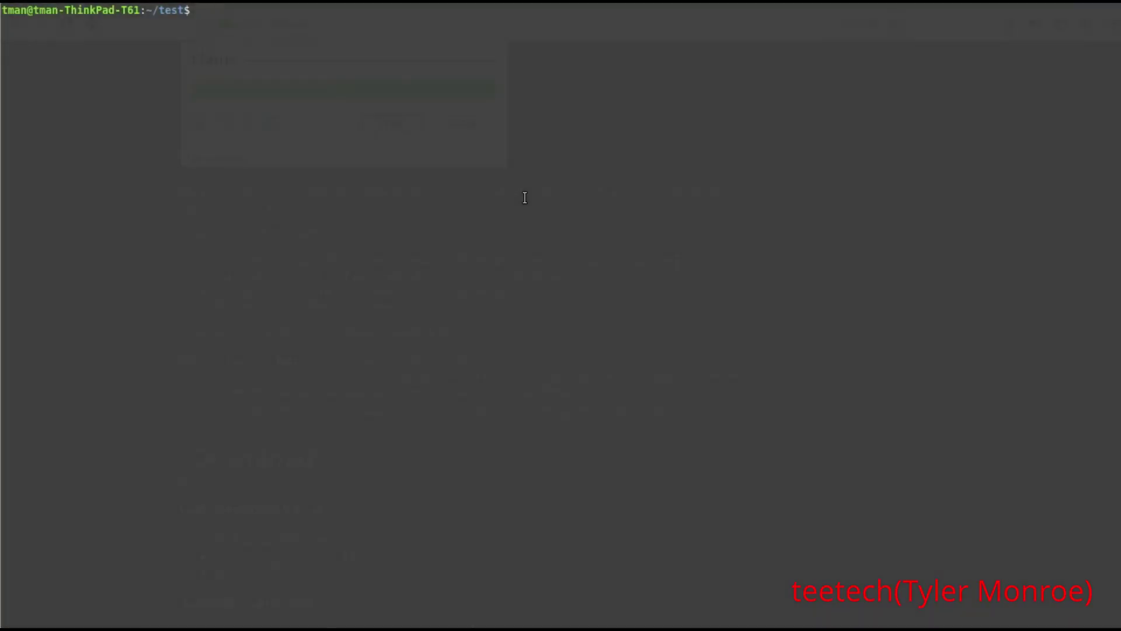
# List the downloaded files and verify the memstick image with sha256sum -c against the CHECKSUM.SHA256 file
pyautogui.write('ls')
pyautogui.press('Return')
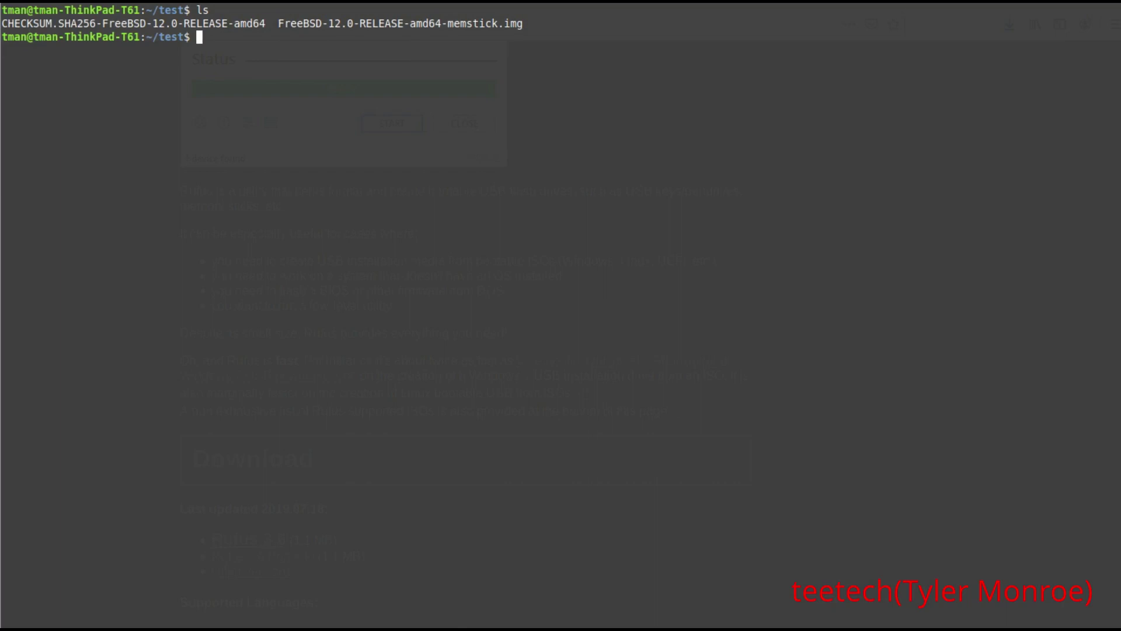
pyautogui.write('sha256sum -c CH')
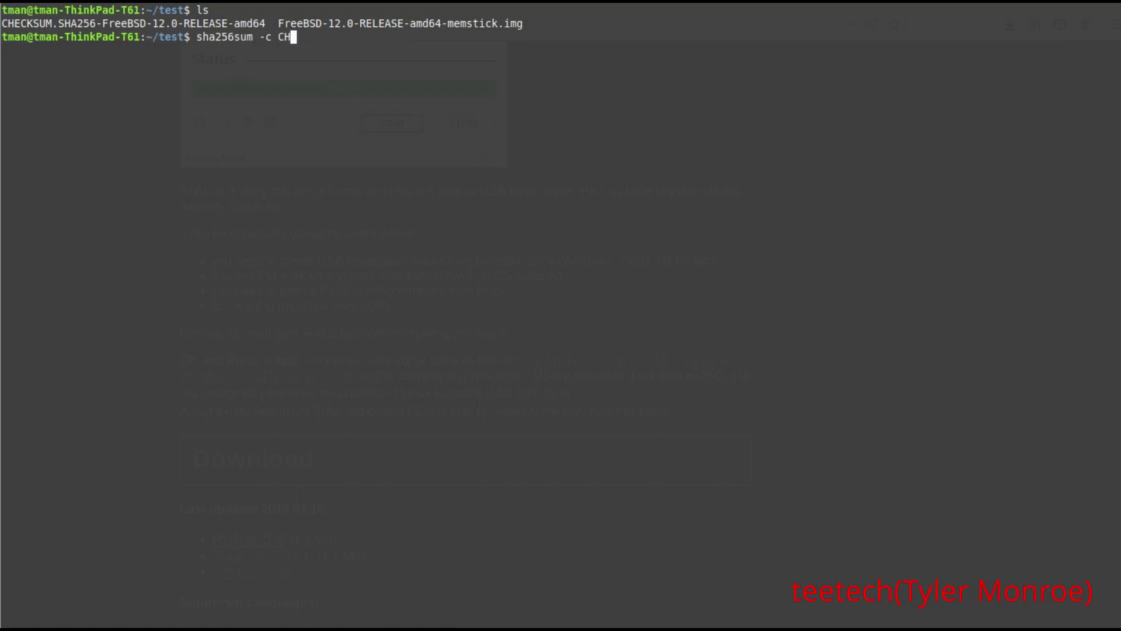
pyautogui.press('Tab')
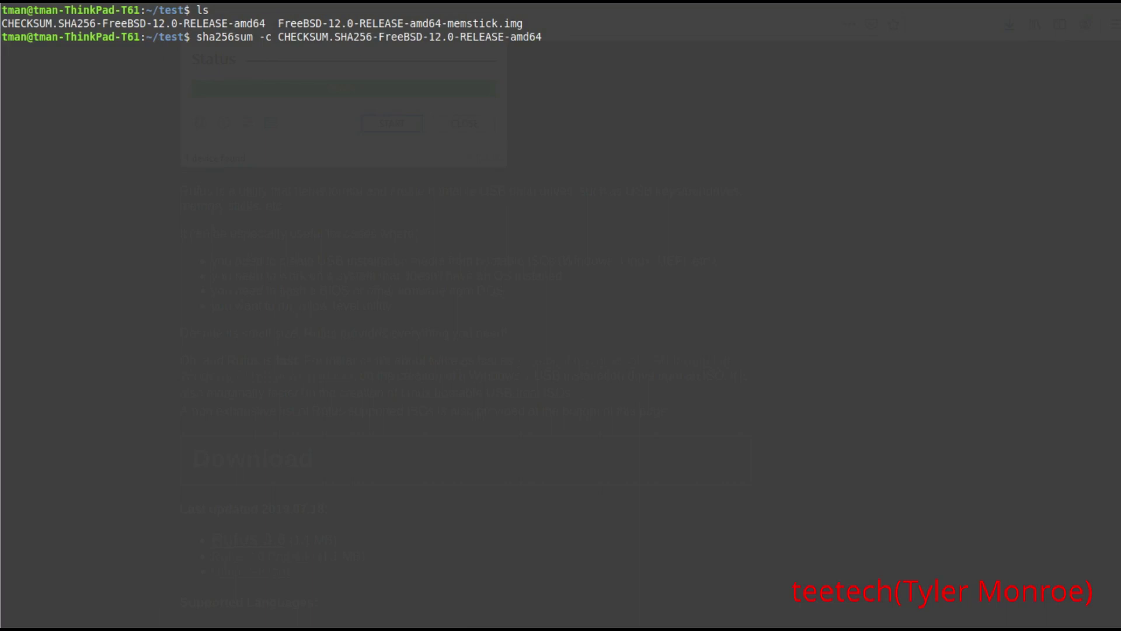
pyautogui.press('Return')
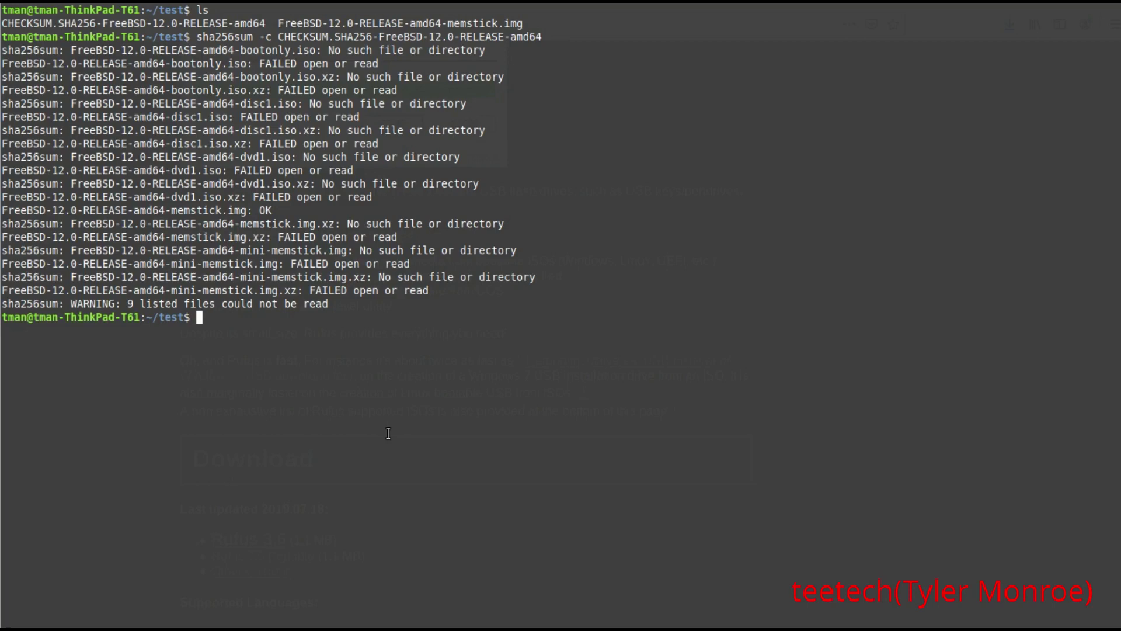
# Clear the screen and run sudo fdisk -l, finding the 59.6 GiB USB drive at /dev/sdb
pyautogui.hotkey('ctrl', 'l')
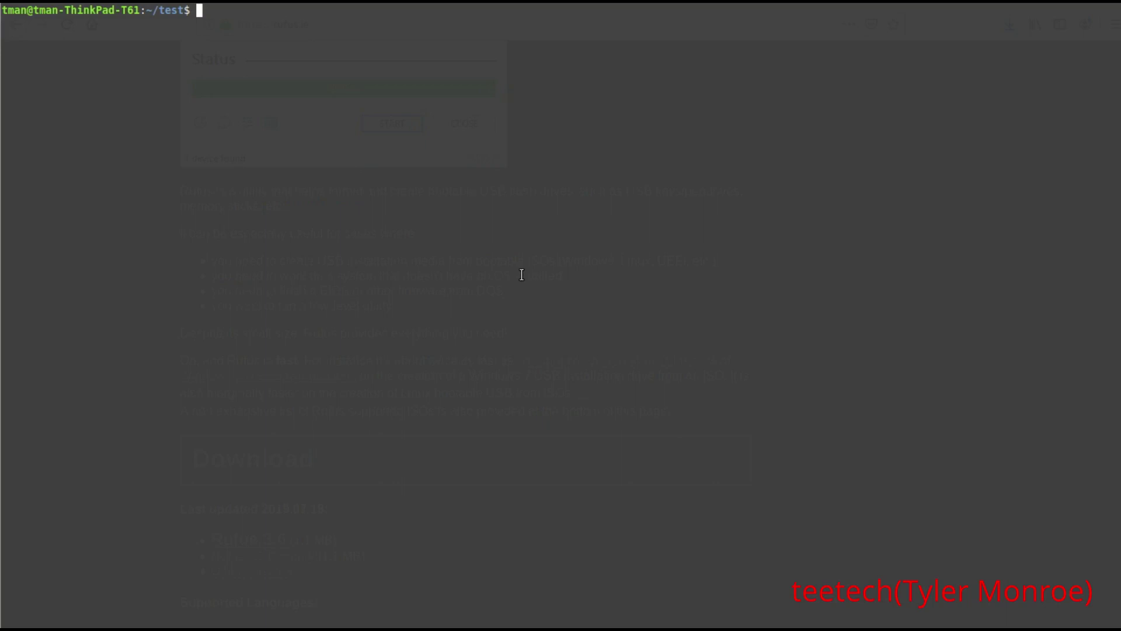
pyautogui.write('sudo fdisk -l')
pyautogui.press('Return')
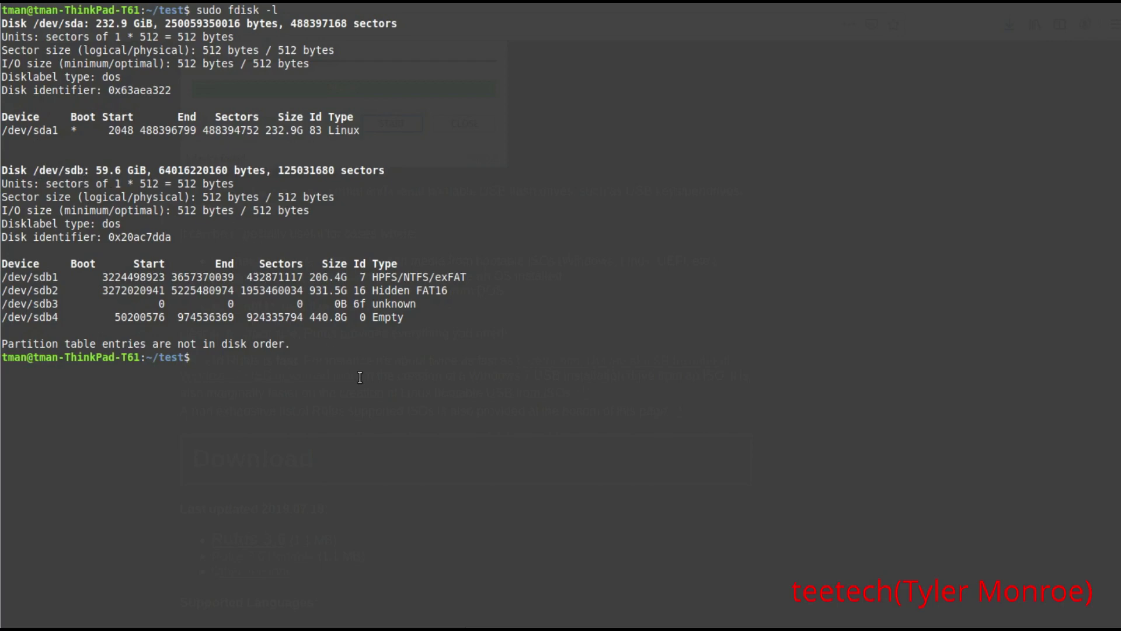
# Clear the terminal and list the downloaded FreeBSD files
pyautogui.write('clear')
pyautogui.press('Return')
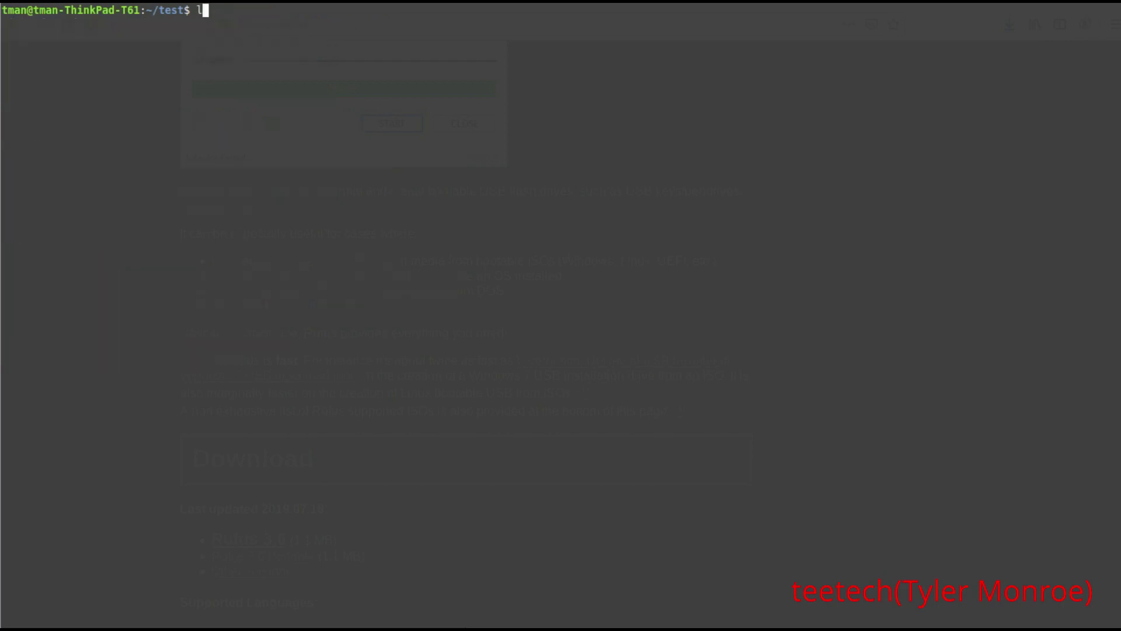
pyautogui.write('ls')
pyautogui.press('Return')
# Write FreeBSD-12.0-RELEASE-amd64-memstick.img to /dev/sdb using sudo dd with bs=1M status=progress
pyautogui.write('sudo')
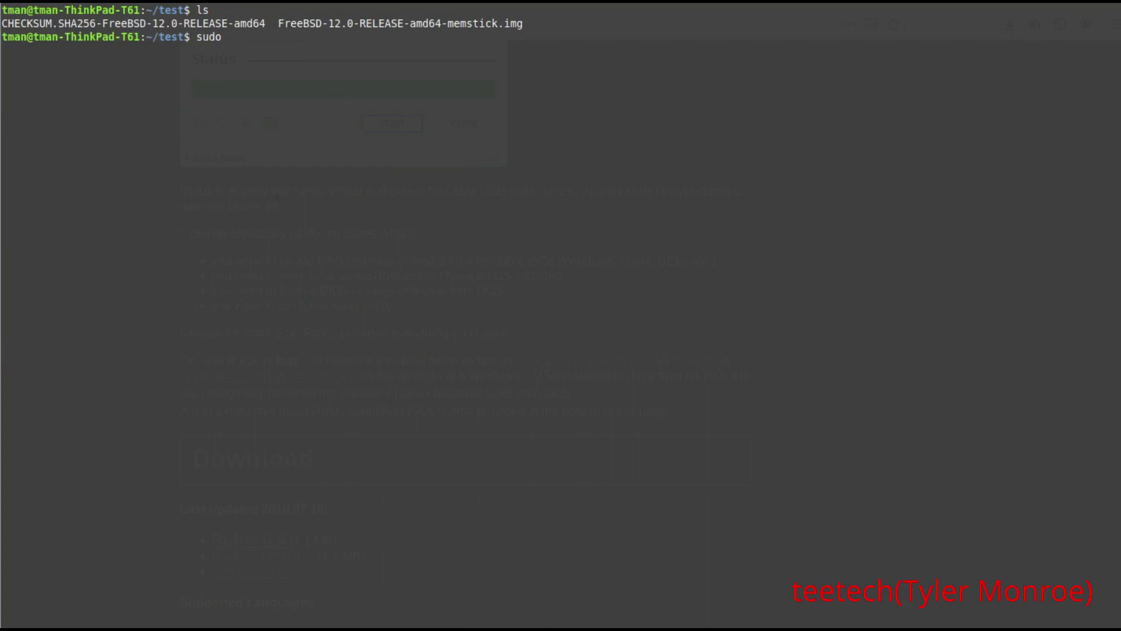
pyautogui.write(' dd if=Fr')
pyautogui.press('Tab')
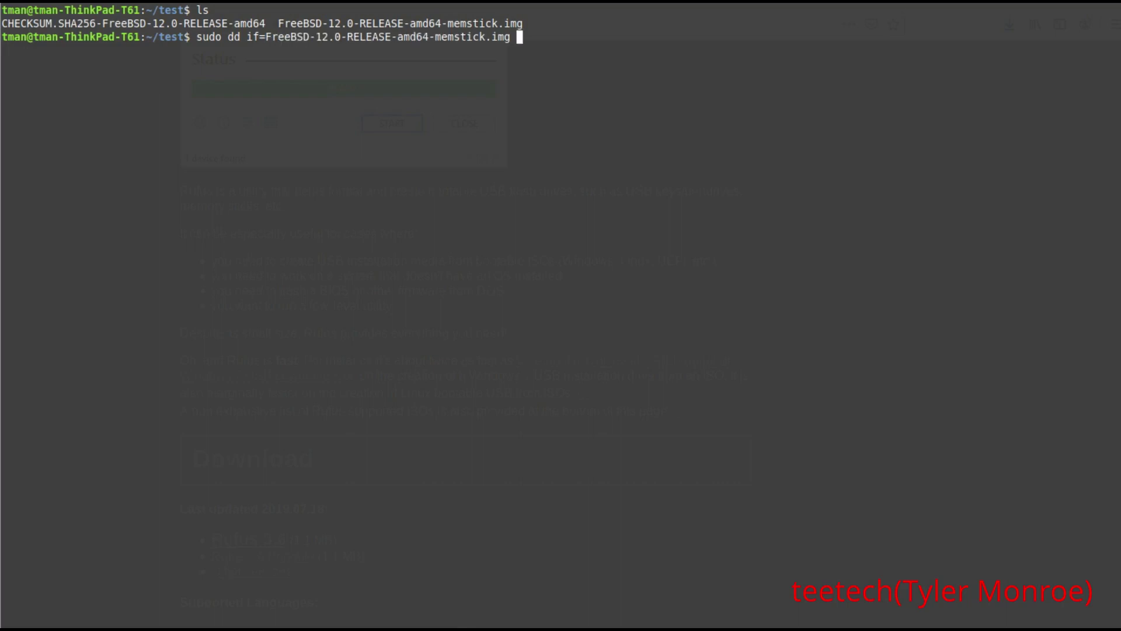
pyautogui.write('of=/dev/sdb')
pyautogui.write('bs=1M')
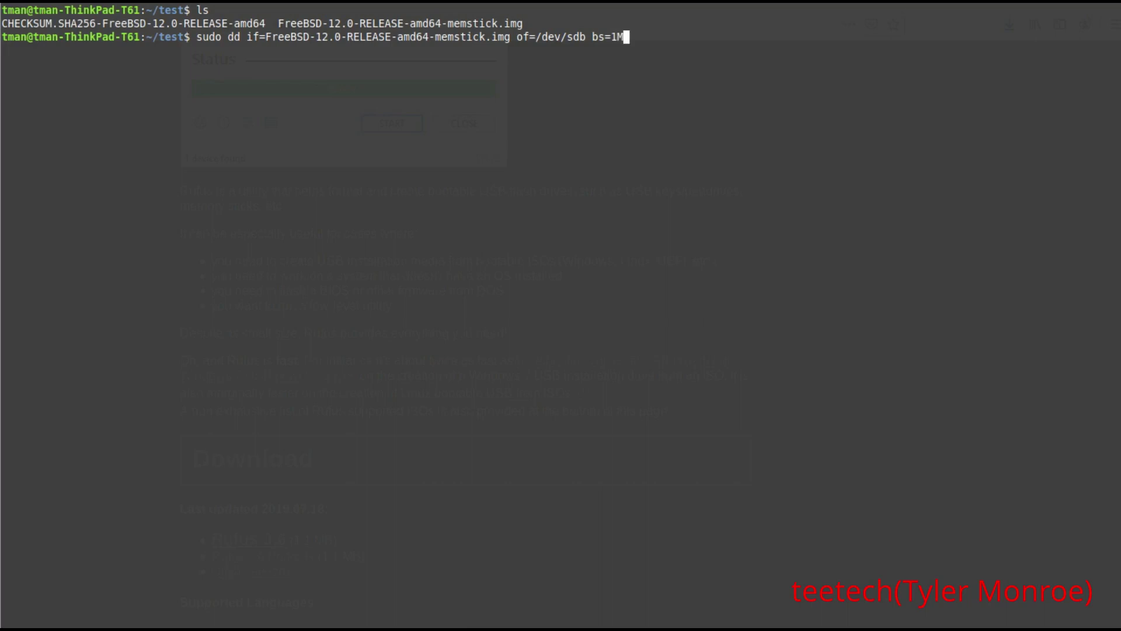
pyautogui.write(' status')
pyautogui.write('rorge')
pyautogui.press('BackSpace')
pyautogui.press('BackSpace')
pyautogui.press('BackSpace')
pyautogui.write('gress')
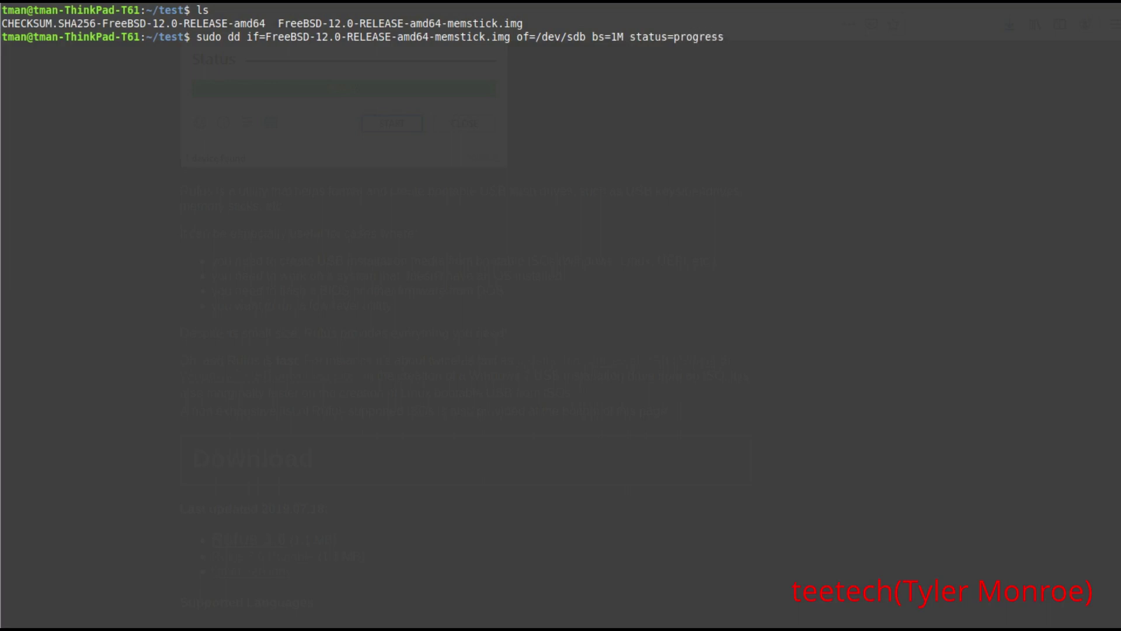
pyautogui.press('Return')
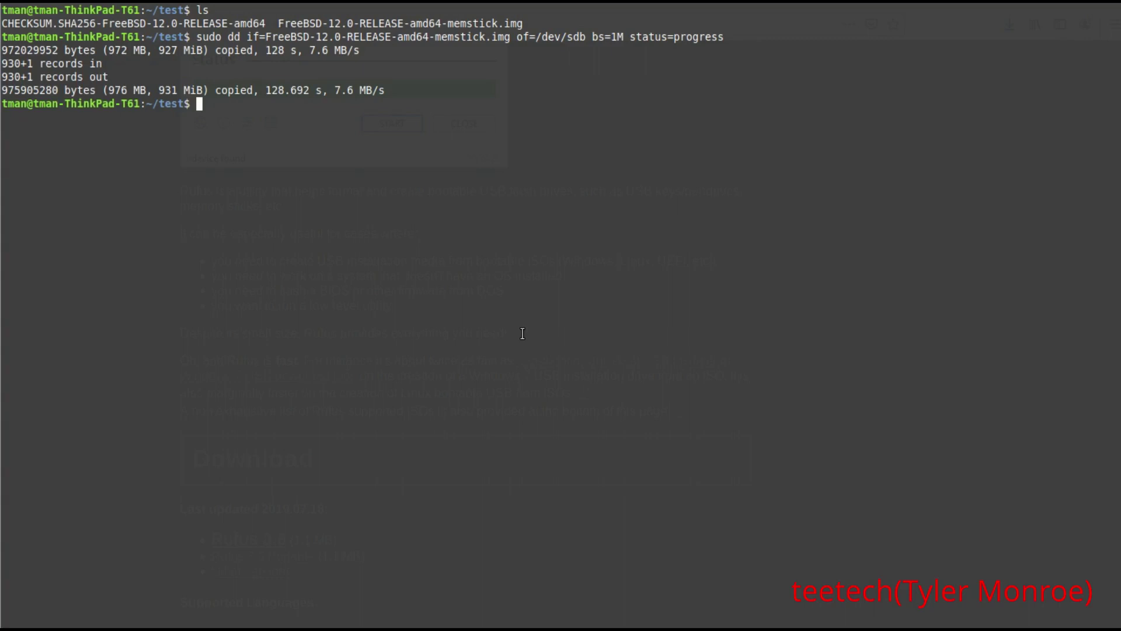
# List the disks again with sudo fdisk -l to check the USB drive
pyautogui.write('c')
pyautogui.press('BackSpace')
pyautogui.write('sudo fi')
pyautogui.press('BackSpace')
pyautogui.write('disk -l')
pyautogui.press('Return')
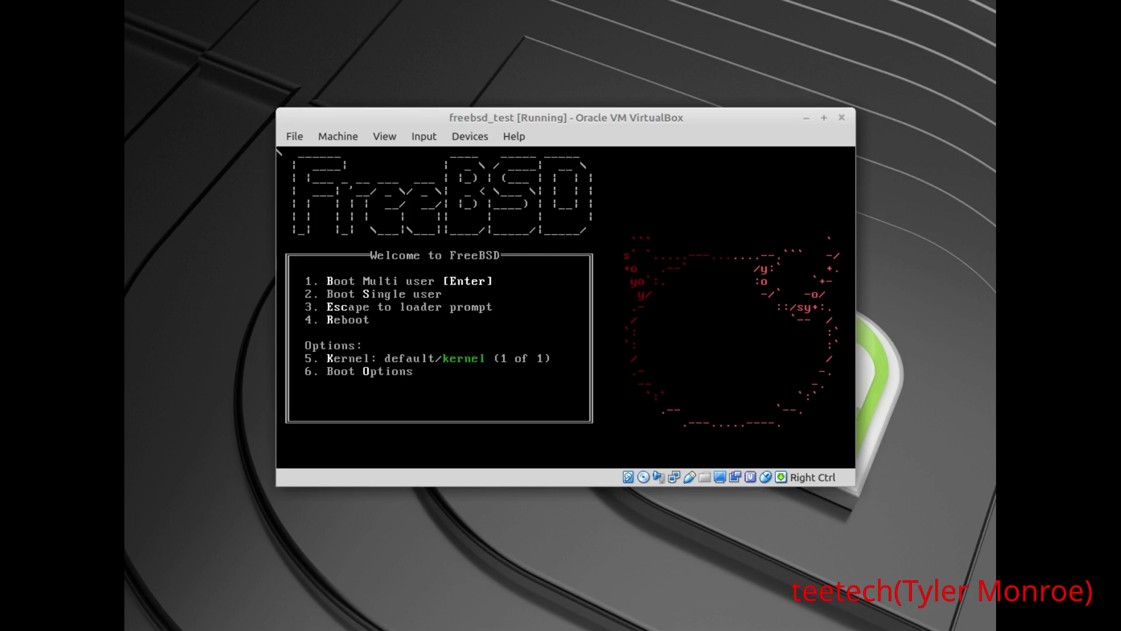
# Boot FreeBSD in multi-user mode from the boot menu and dismiss the mouse-integration notice
pyautogui.press('Return')
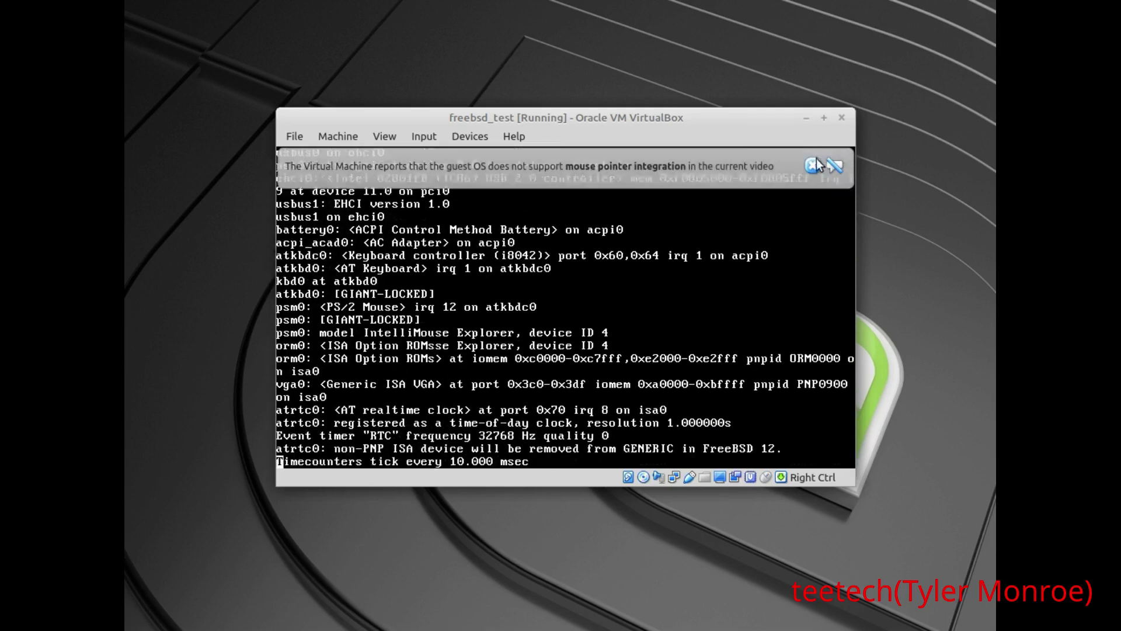
pyautogui.click(812, 166)
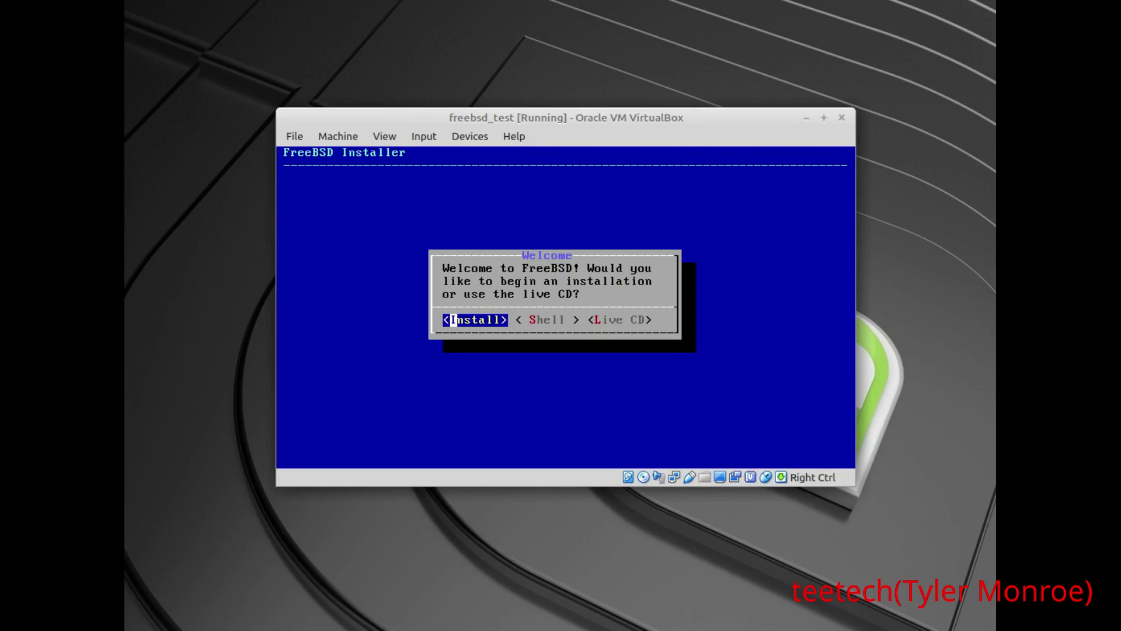
# Choose Install on the installer's Welcome dialog, passing over Shell and Live CD
pyautogui.press('Right')
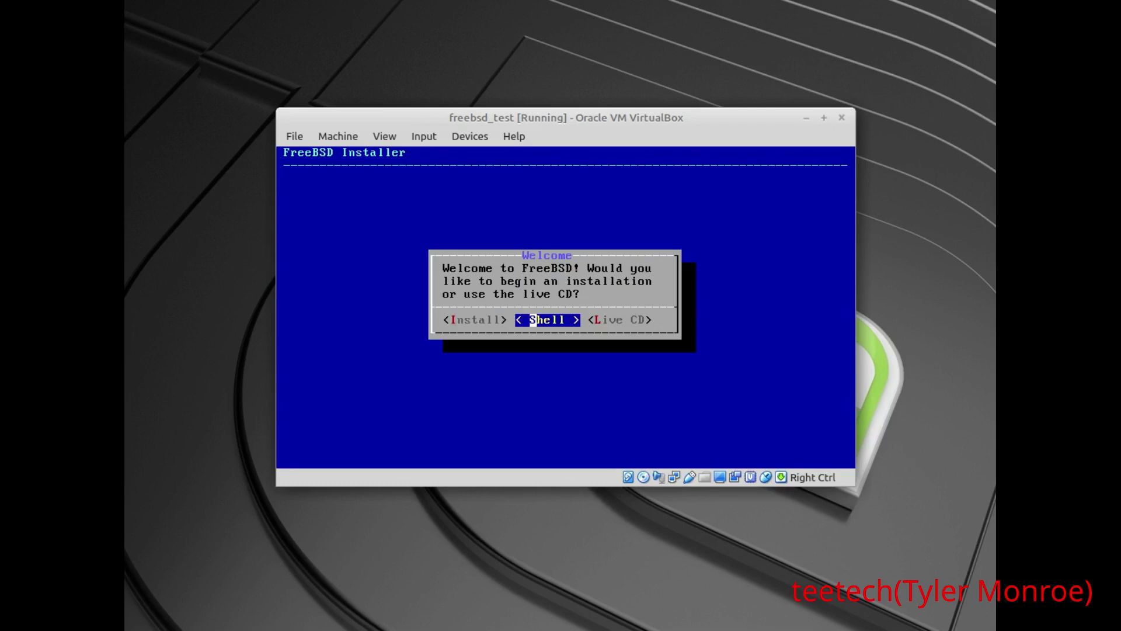
pyautogui.press('Right')
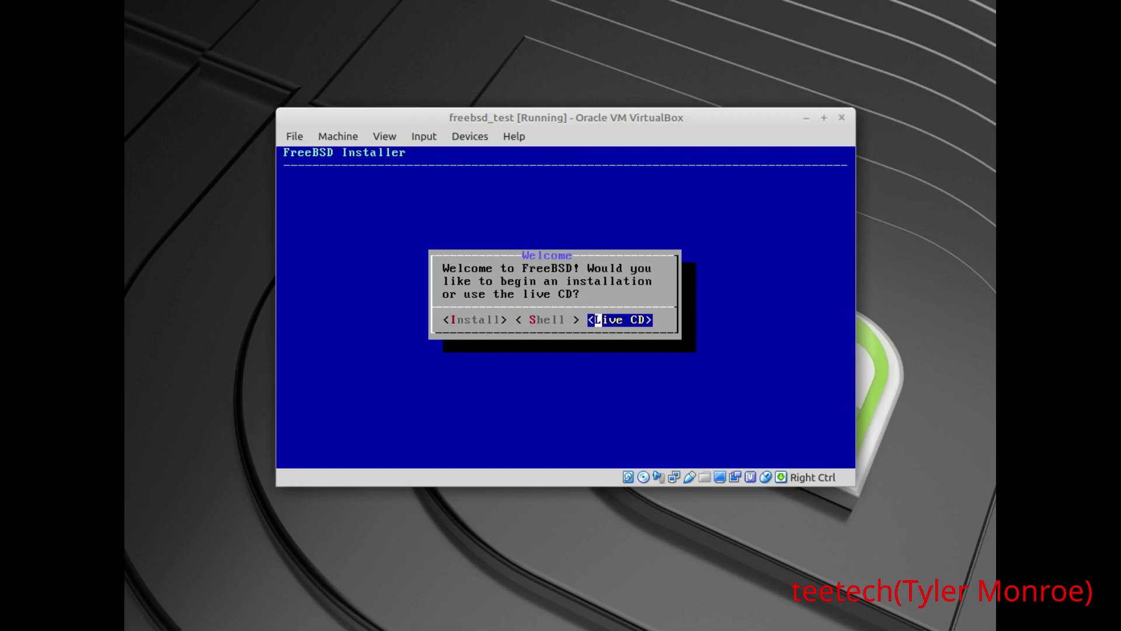
pyautogui.press('Left')
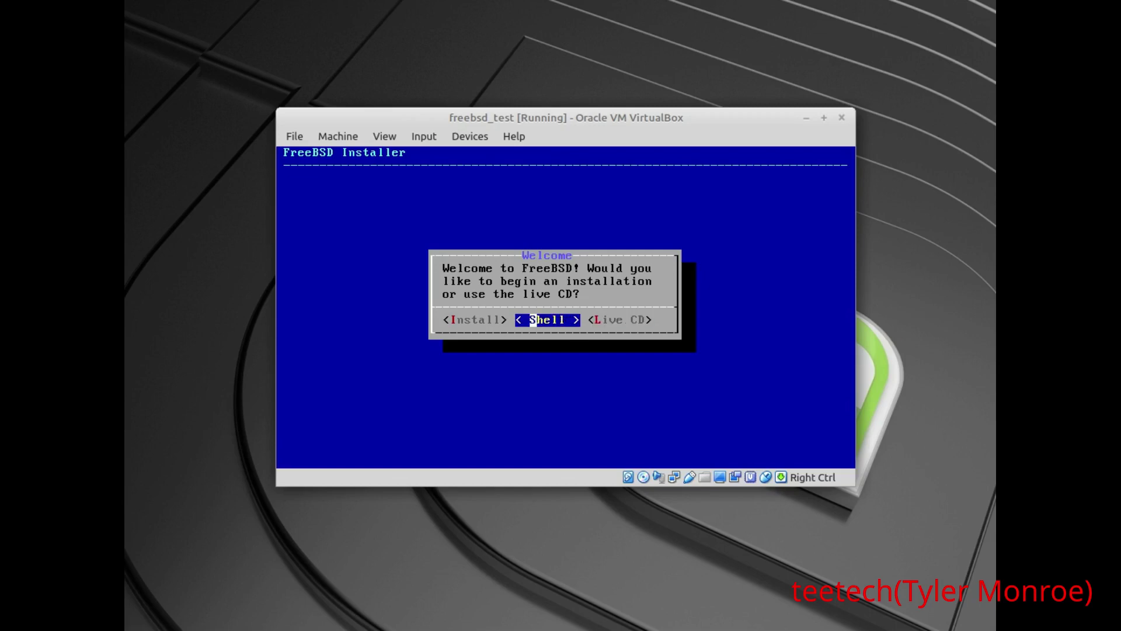
pyautogui.press('Left')
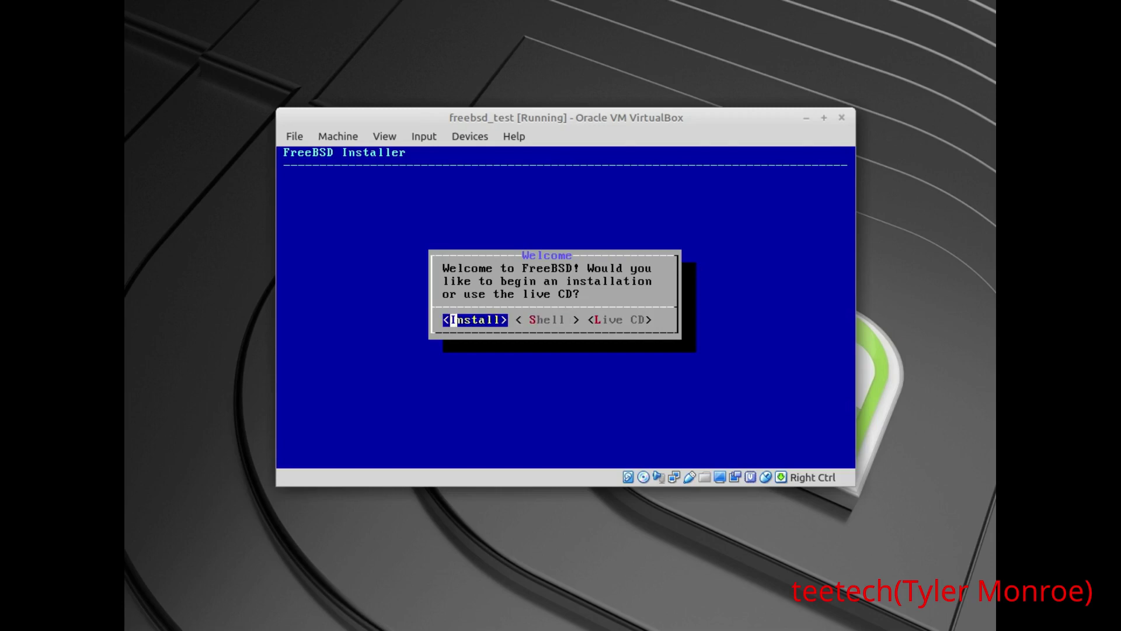
pyautogui.press('Right')
pyautogui.press('Right')
pyautogui.press('Right')
pyautogui.press('Return')
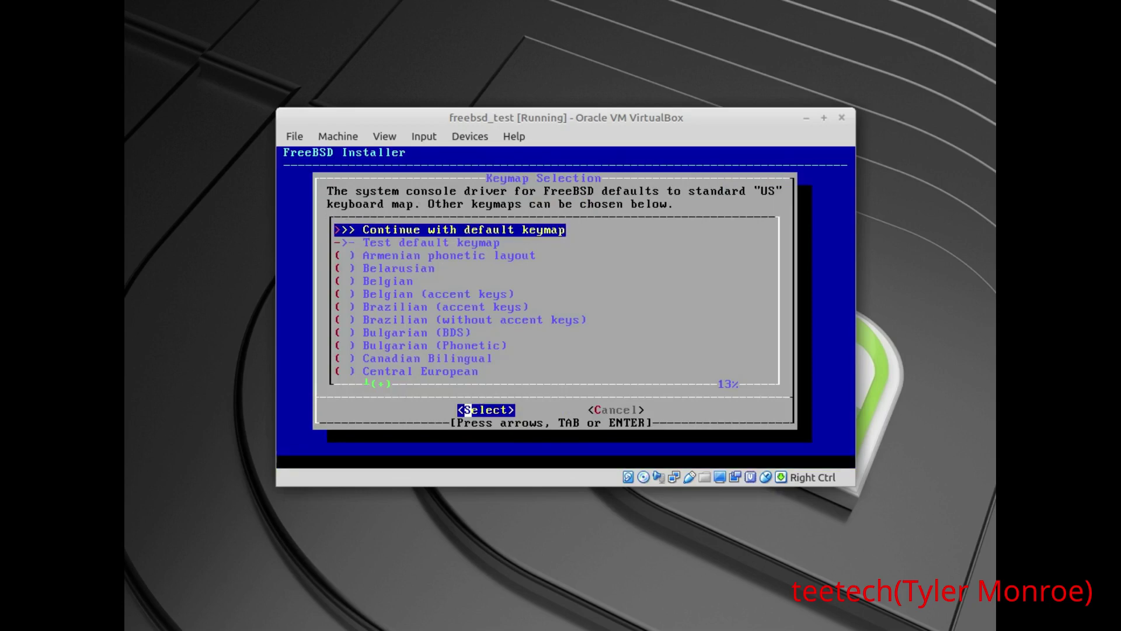
# Continue with the default US keymap and set the hostname to teetech
pyautogui.press('Down')
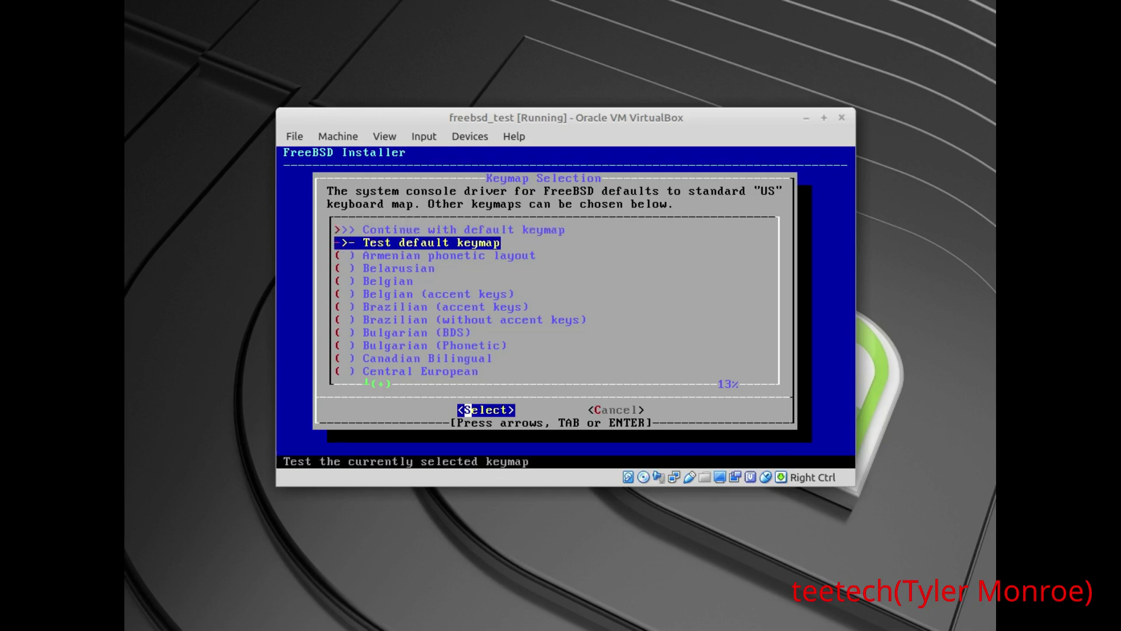
pyautogui.press('Up')
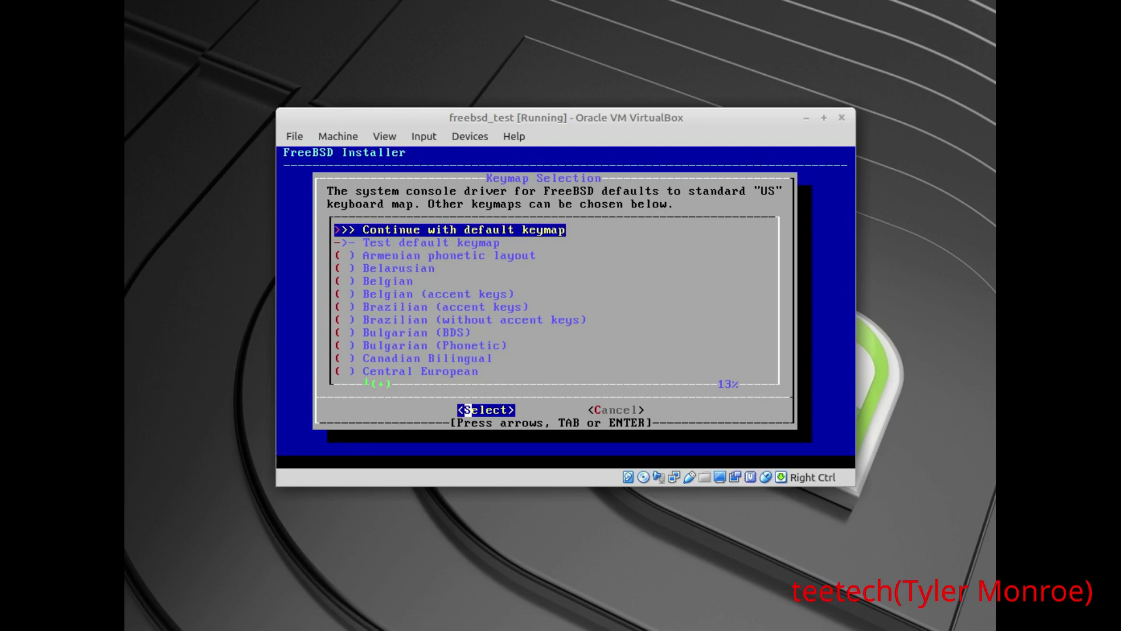
pyautogui.press('Return')
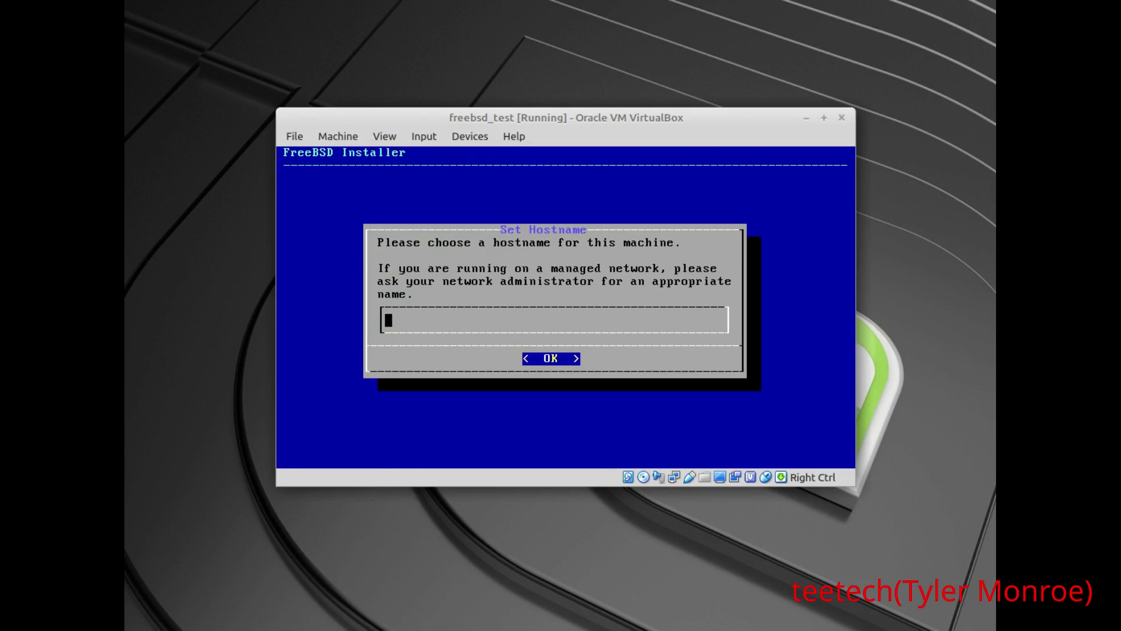
pyautogui.write('teetech')
pyautogui.press('Return')
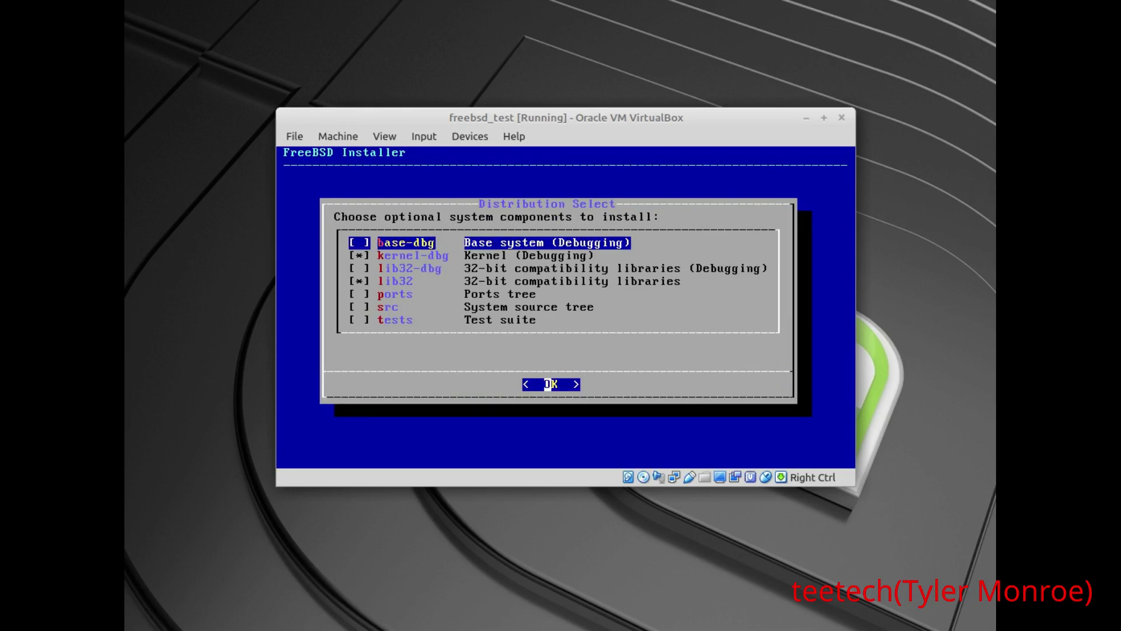
# Review the Distribution Select list and accept it with only kernel-dbg and lib32 checked
pyautogui.press('Down')
pyautogui.press('Down')
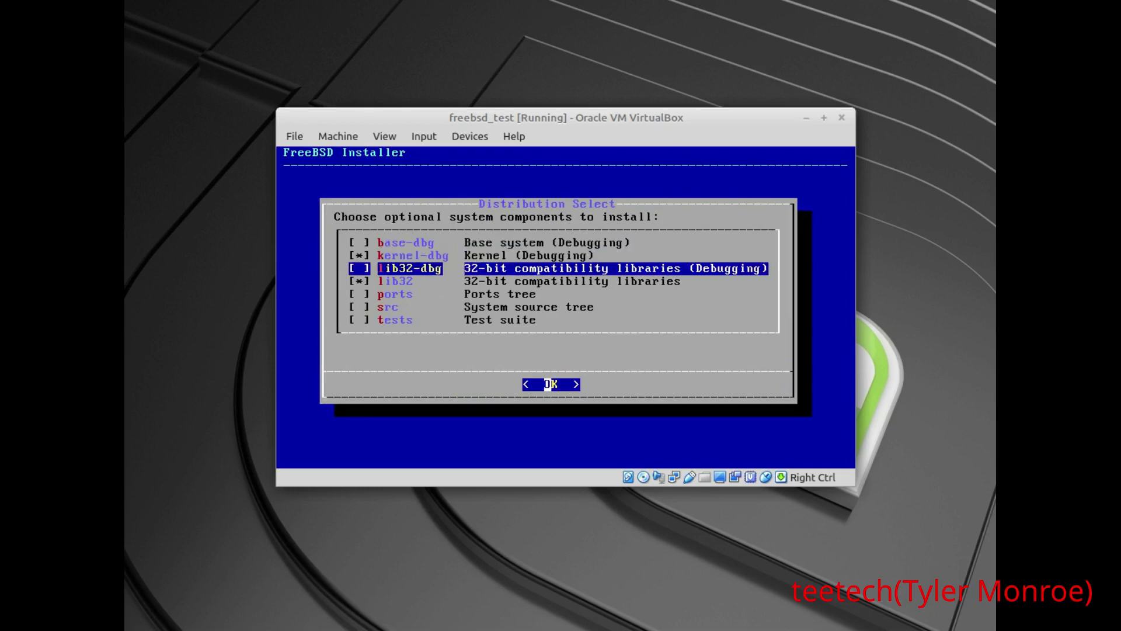
pyautogui.press('Down')
pyautogui.press('Down')
pyautogui.press('Up')
pyautogui.press('Down')
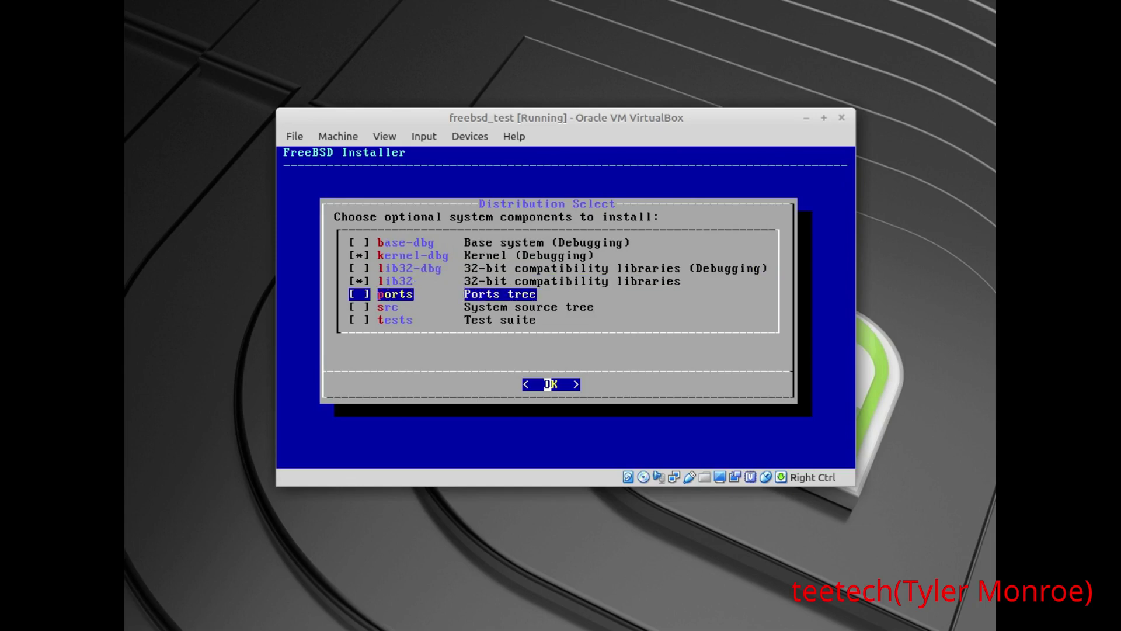
pyautogui.press('Up')
pyautogui.press('Down')
pyautogui.press('Down')
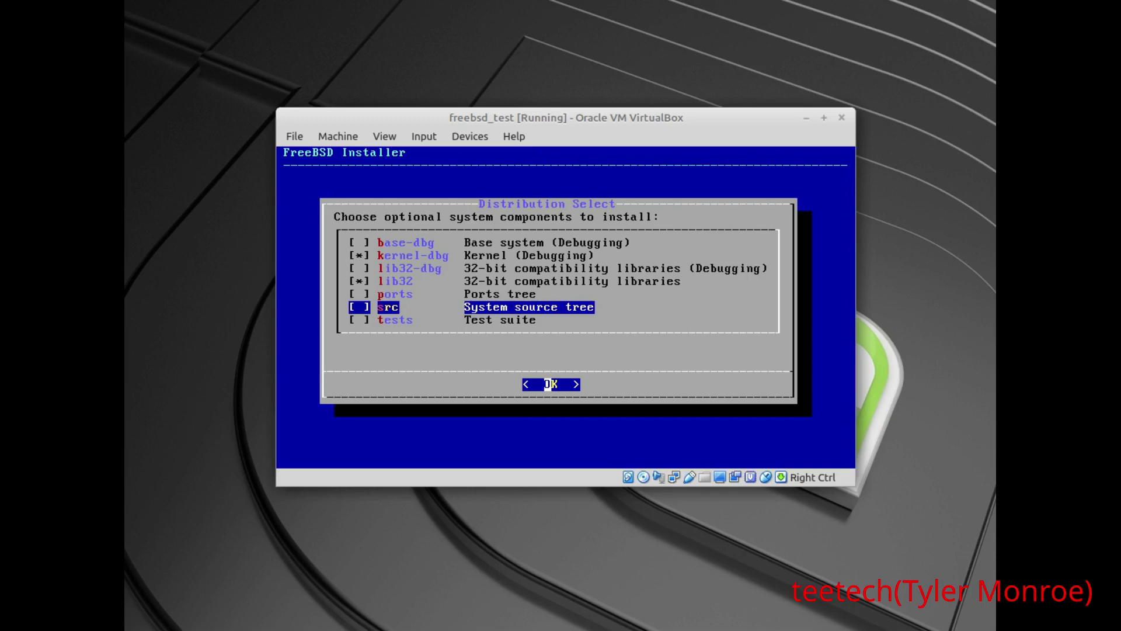
pyautogui.press('Down')
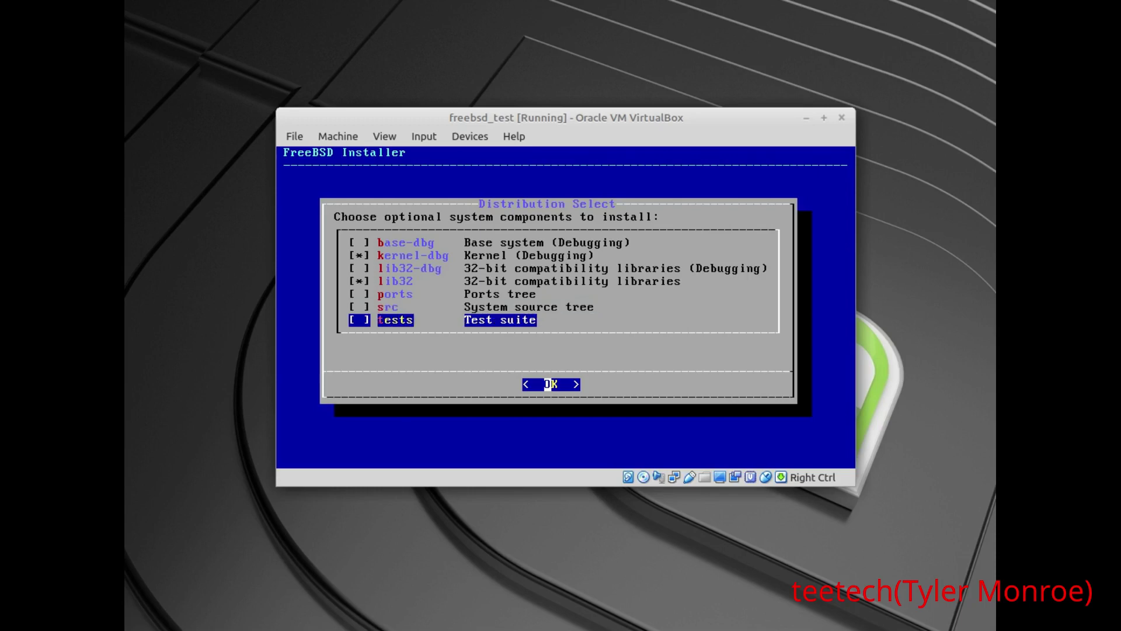
pyautogui.press('Up')
pyautogui.press('Up')
pyautogui.press('Up')
pyautogui.press('Up')
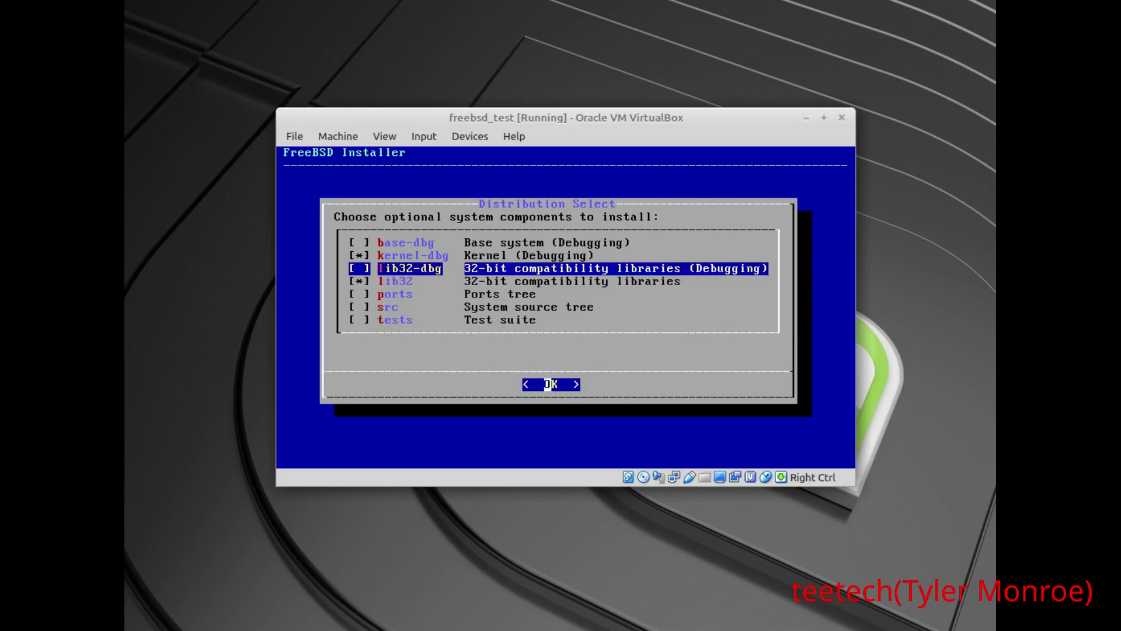
pyautogui.press('Down')
pyautogui.press('Down')
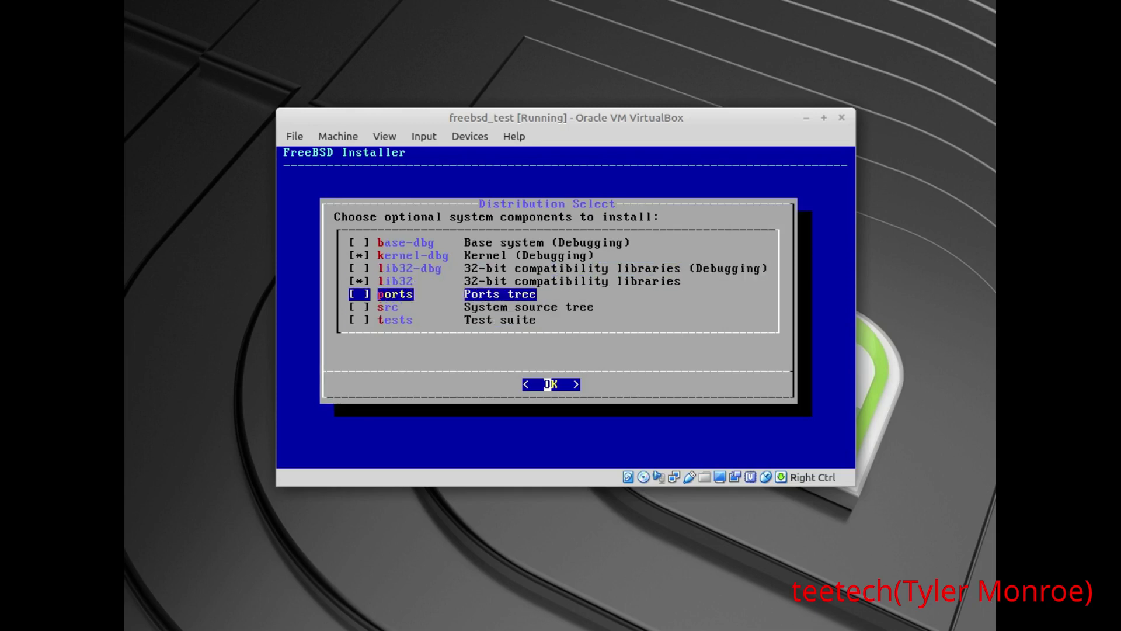
pyautogui.press('Up')
pyautogui.press('Down')
pyautogui.press('Down')
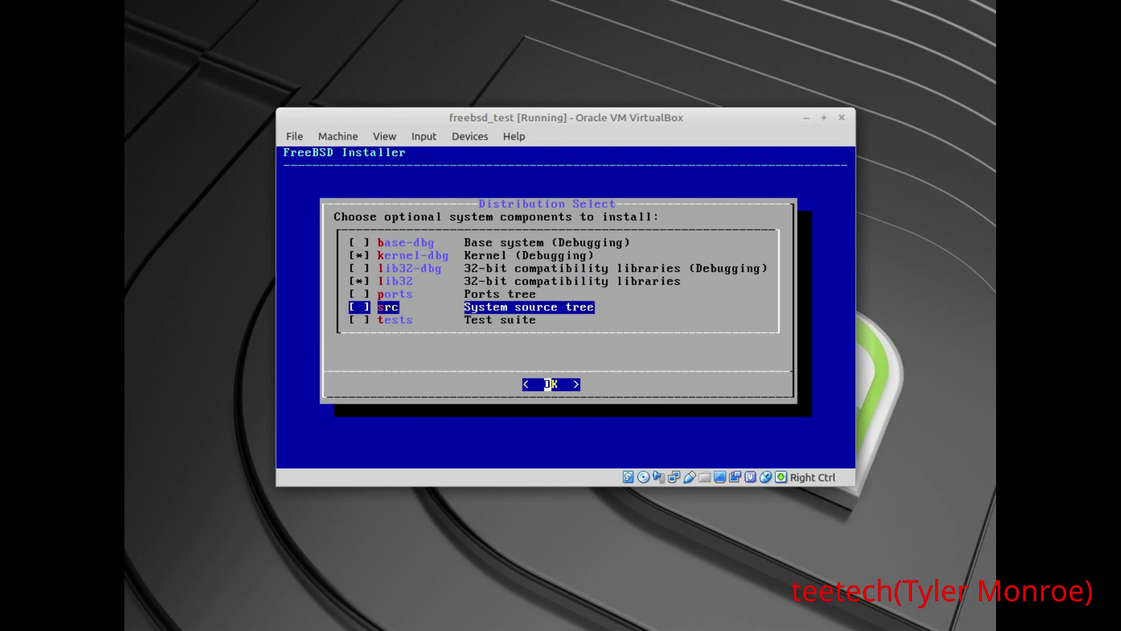
pyautogui.press('Return')
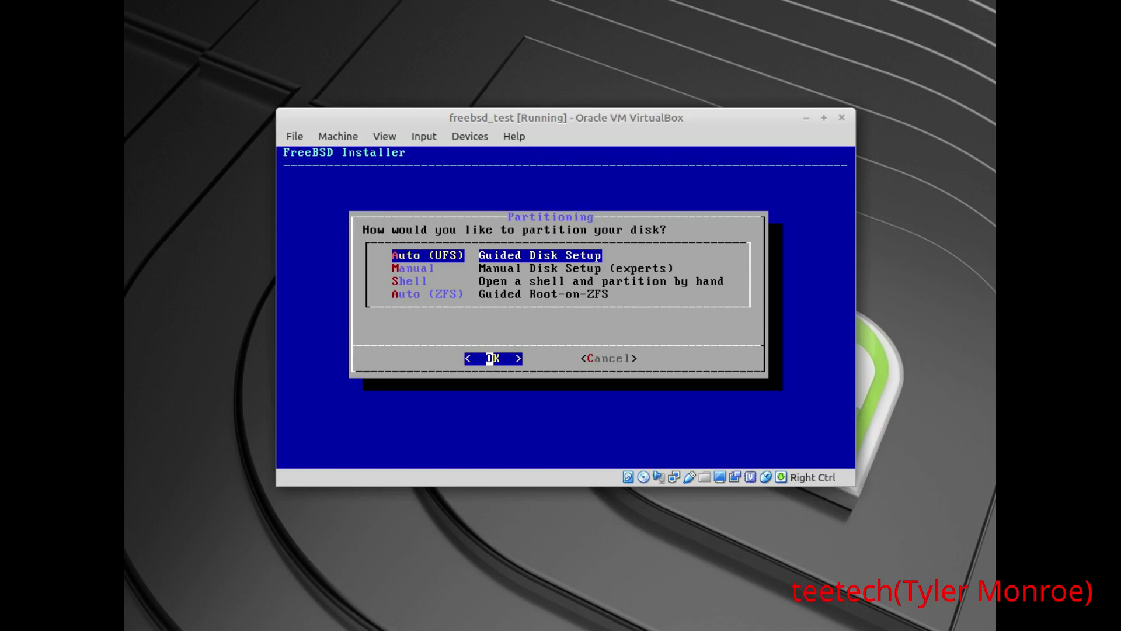
# Choose guided UFS setup on the entire ada0 disk with a GPT partition scheme
pyautogui.press('Down')
pyautogui.press('Down')
pyautogui.press('Down')
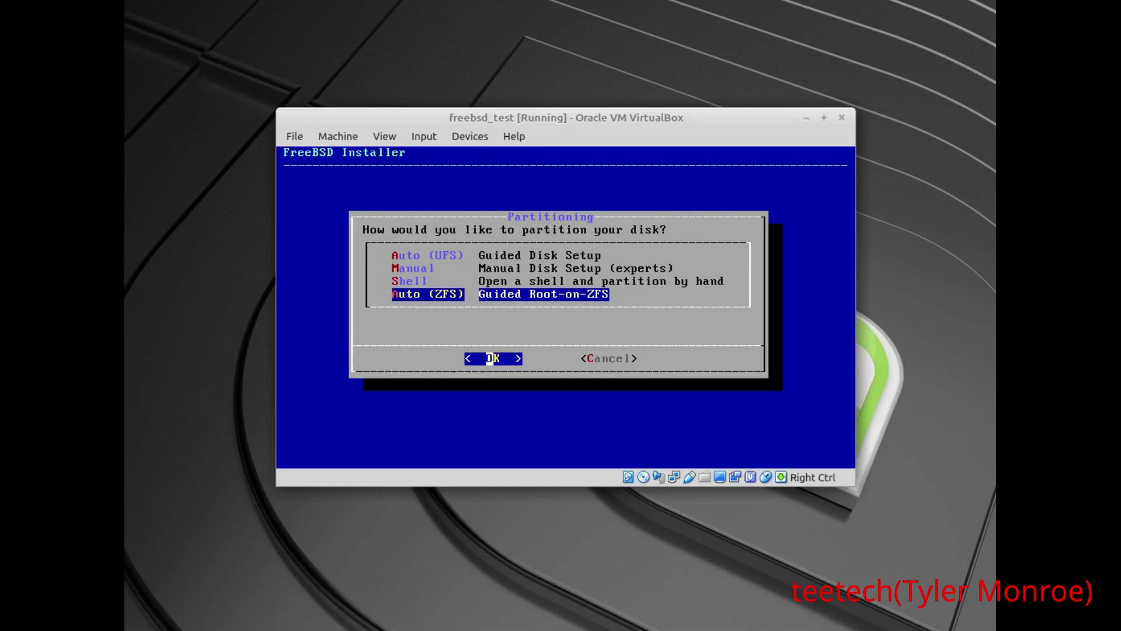
pyautogui.press('Up')
pyautogui.press('Up')
pyautogui.press('Up')
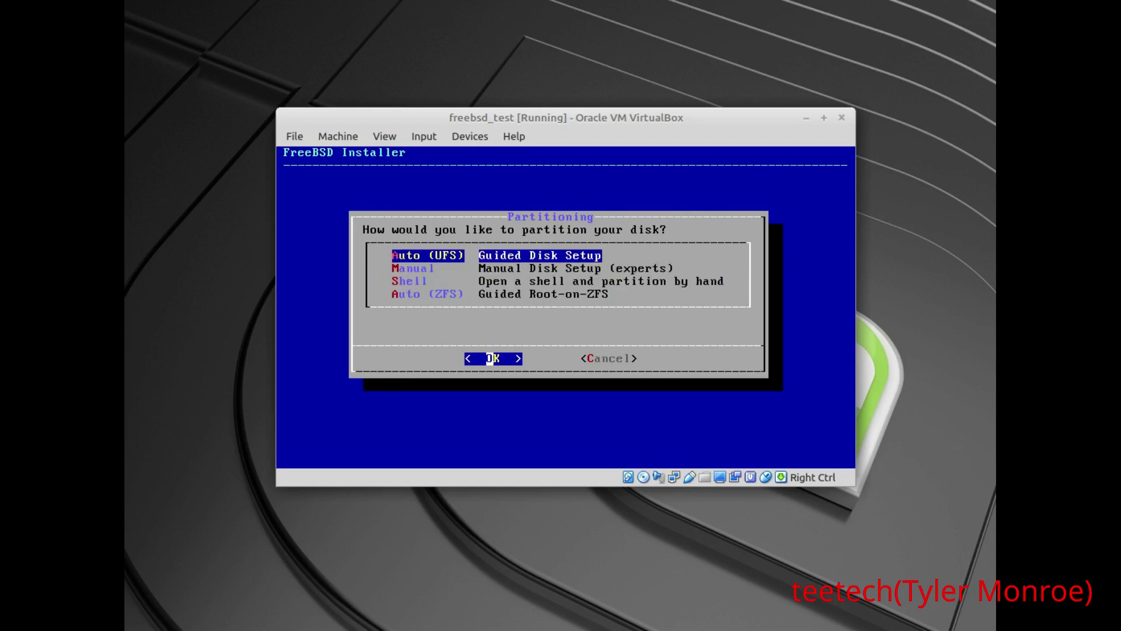
pyautogui.press('Return')
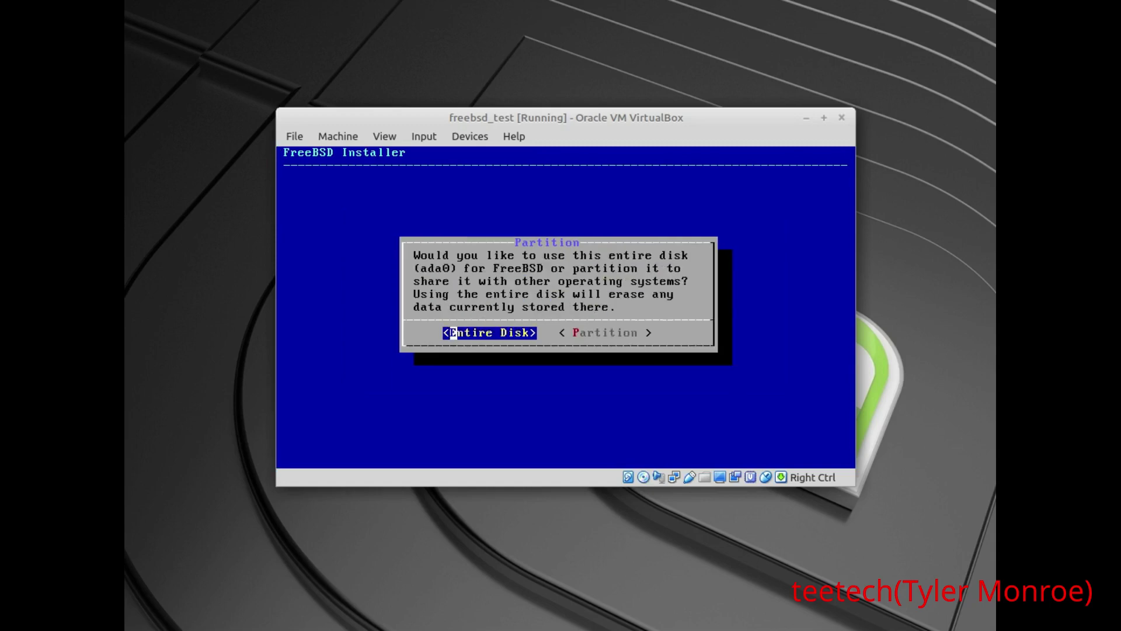
pyautogui.press('Return')
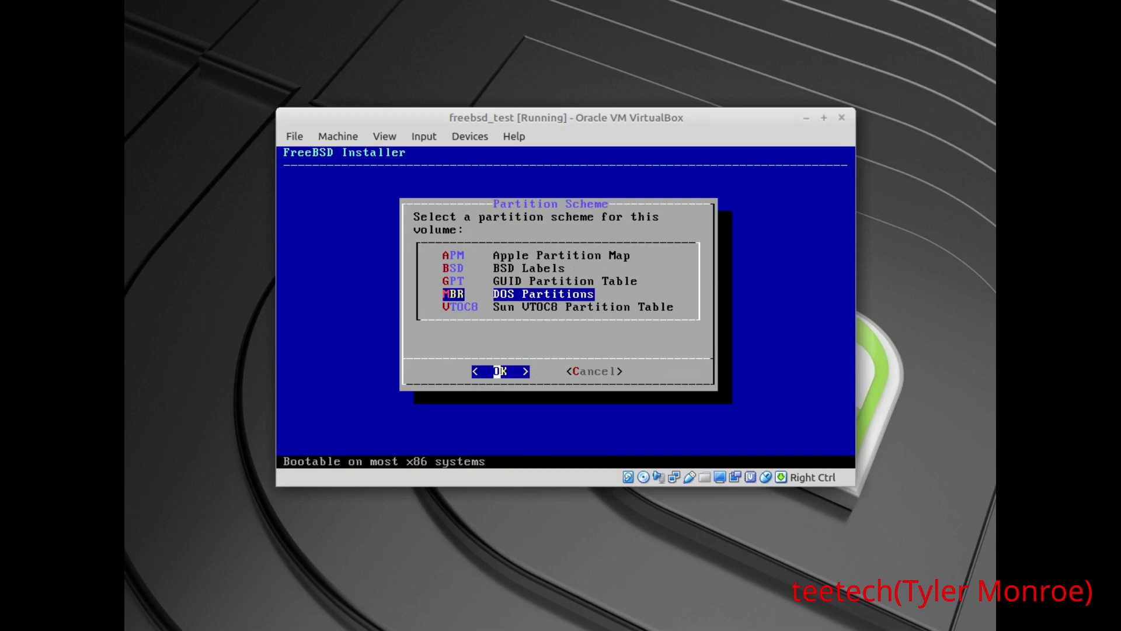
pyautogui.press('Up')
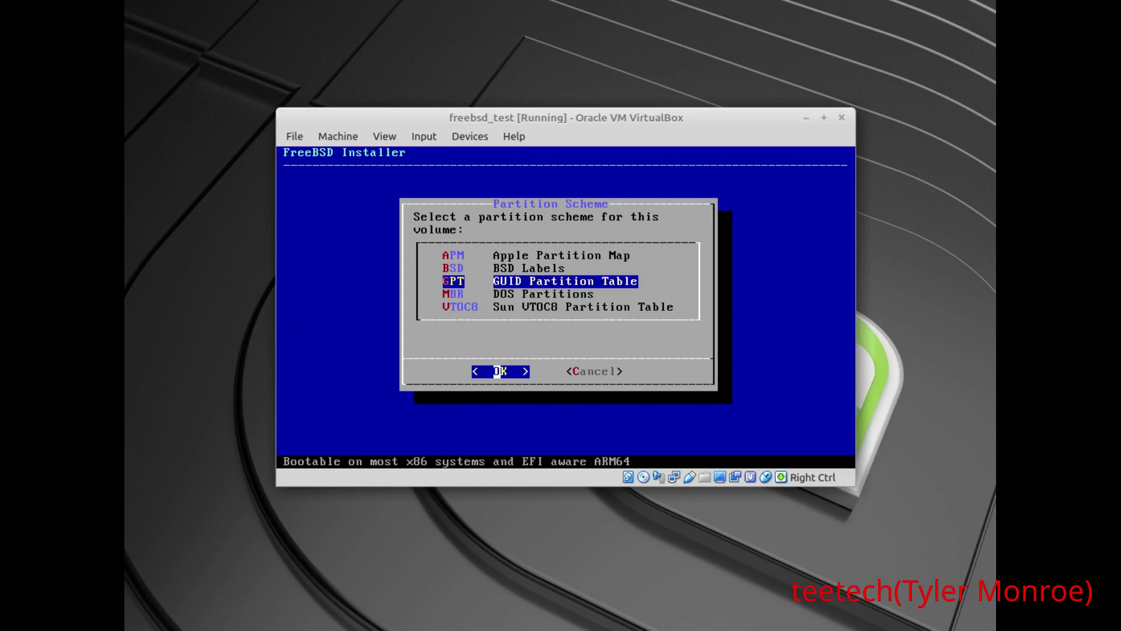
pyautogui.press('Return')
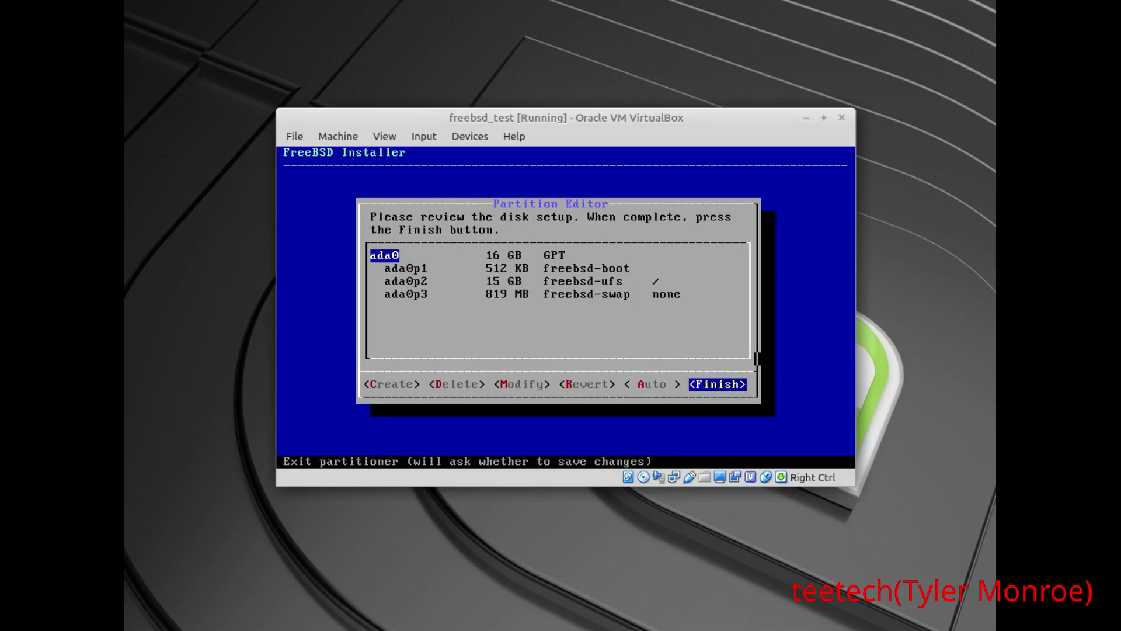
# Review the ada0p1 boot, ada0p2 UFS and ada0p3 swap partitions, then choose Finish
pyautogui.press('Down')
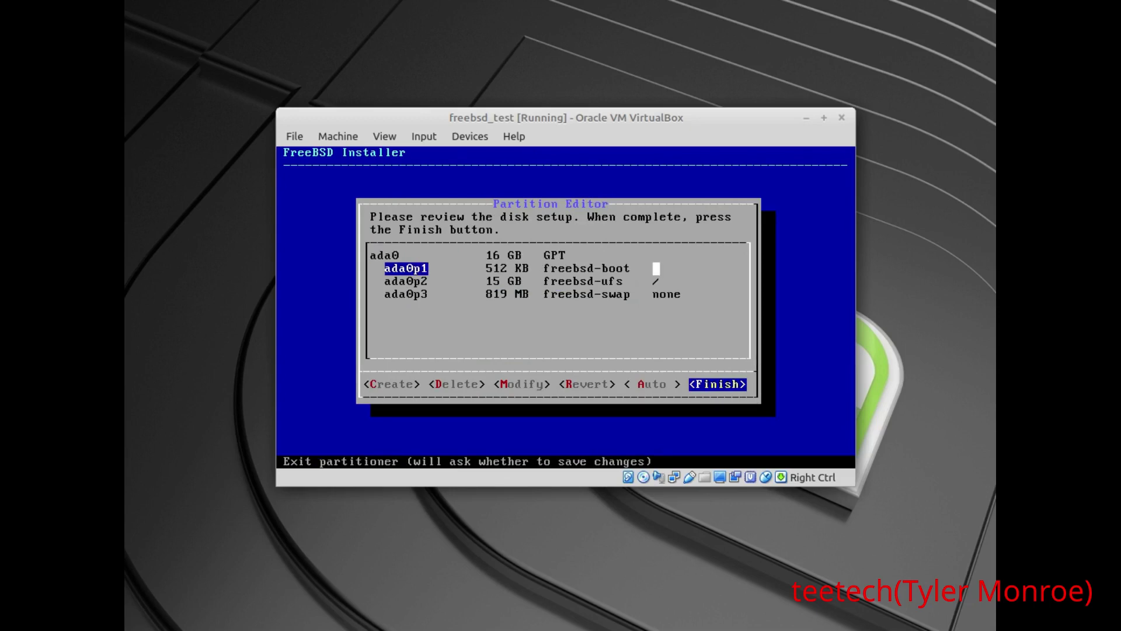
pyautogui.press('Up')
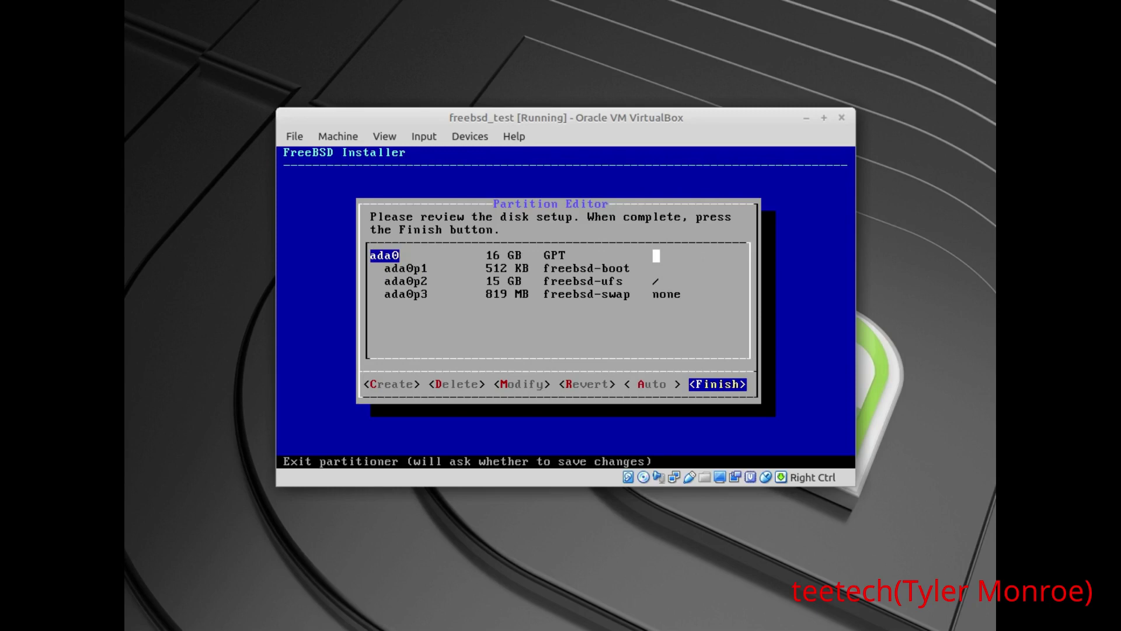
pyautogui.press('Down')
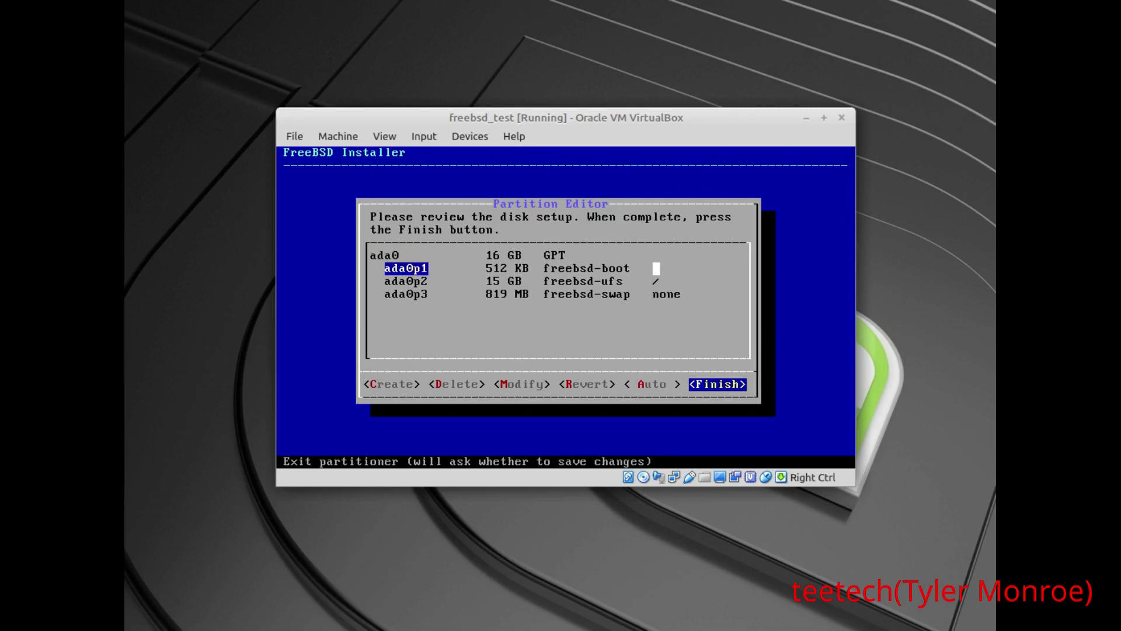
pyautogui.press('Down')
pyautogui.press('Down')
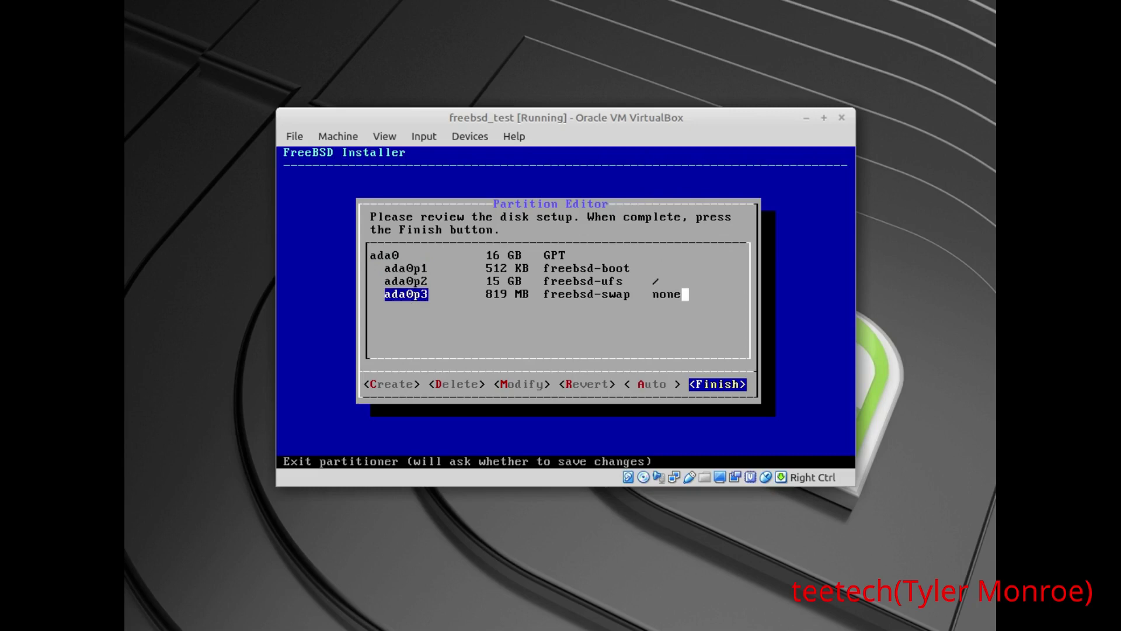
pyautogui.press('Up')
pyautogui.press('Up')
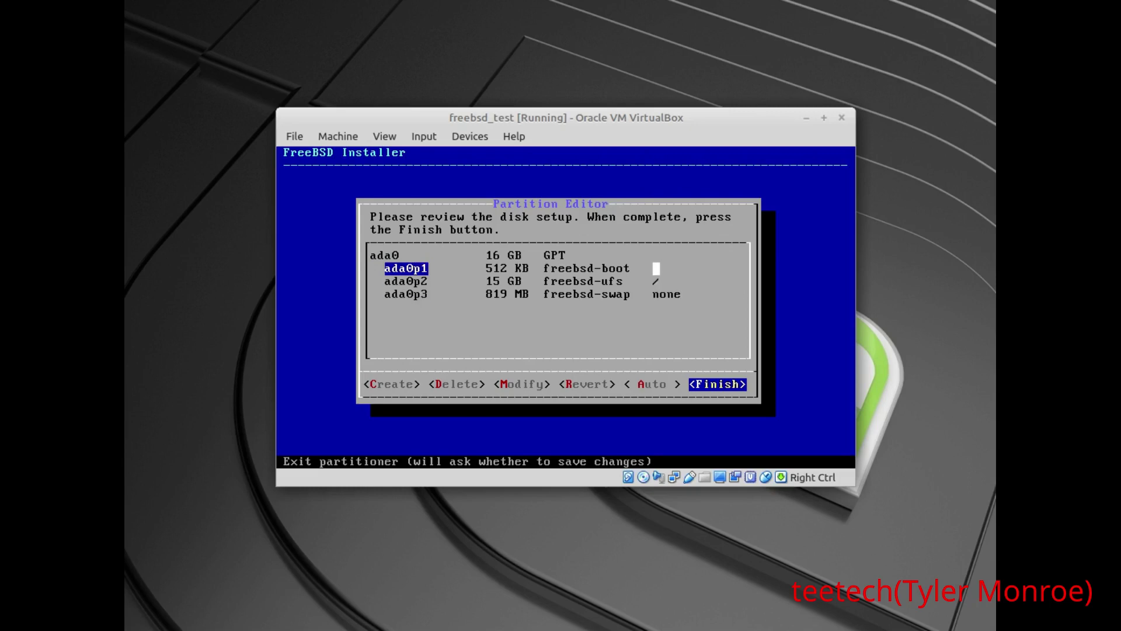
pyautogui.press('Down')
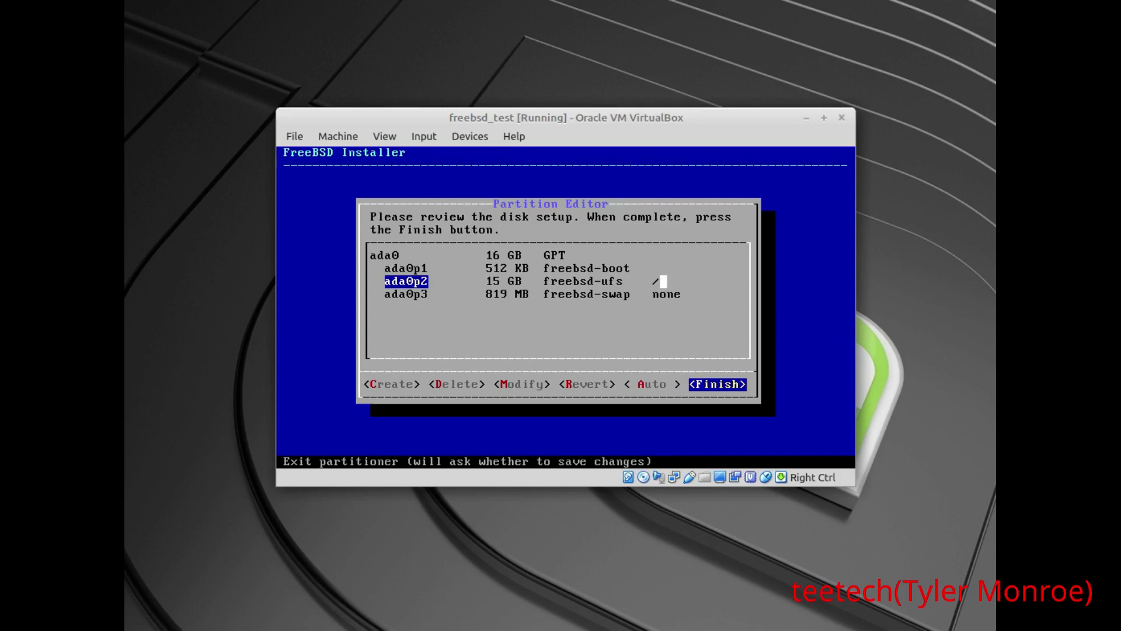
pyautogui.press('Down')
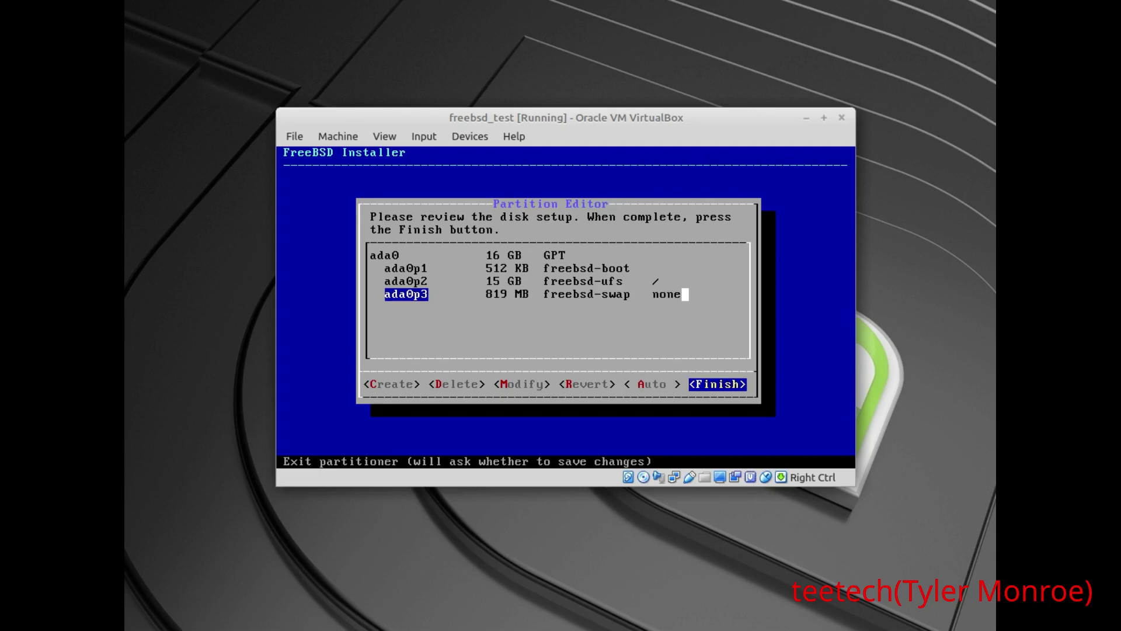
pyautogui.press('Return')
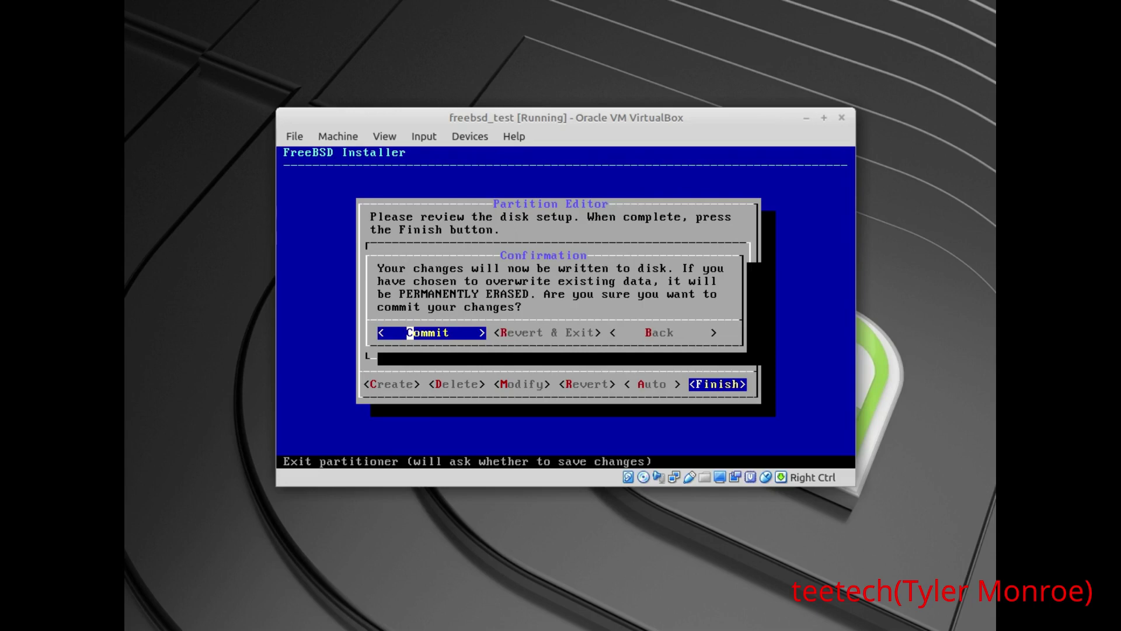
# Commit the GPT layout to disk and let the base, kernel and lib32 files extract
pyautogui.press('Return')
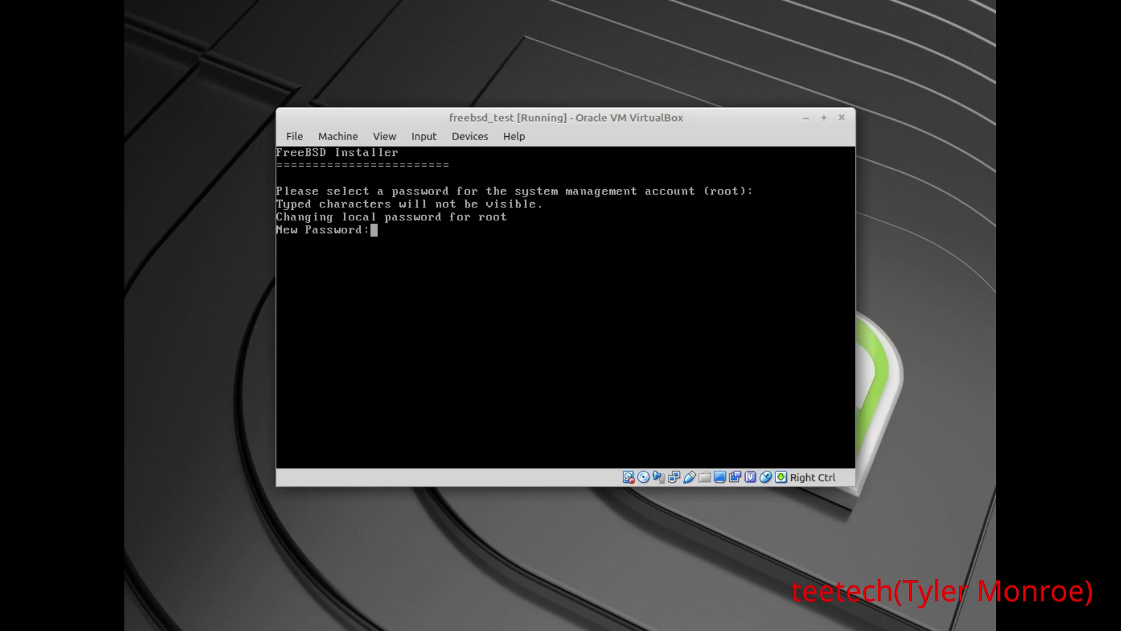
# Enter and confirm the root account password
pyautogui.press('Return')
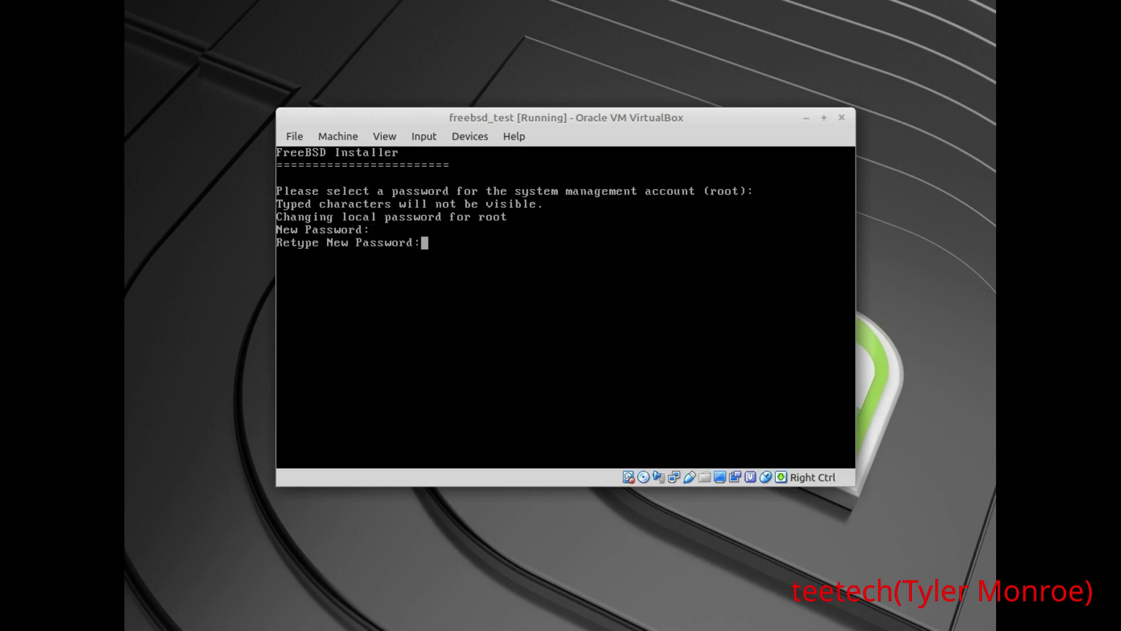
pyautogui.press('Return')
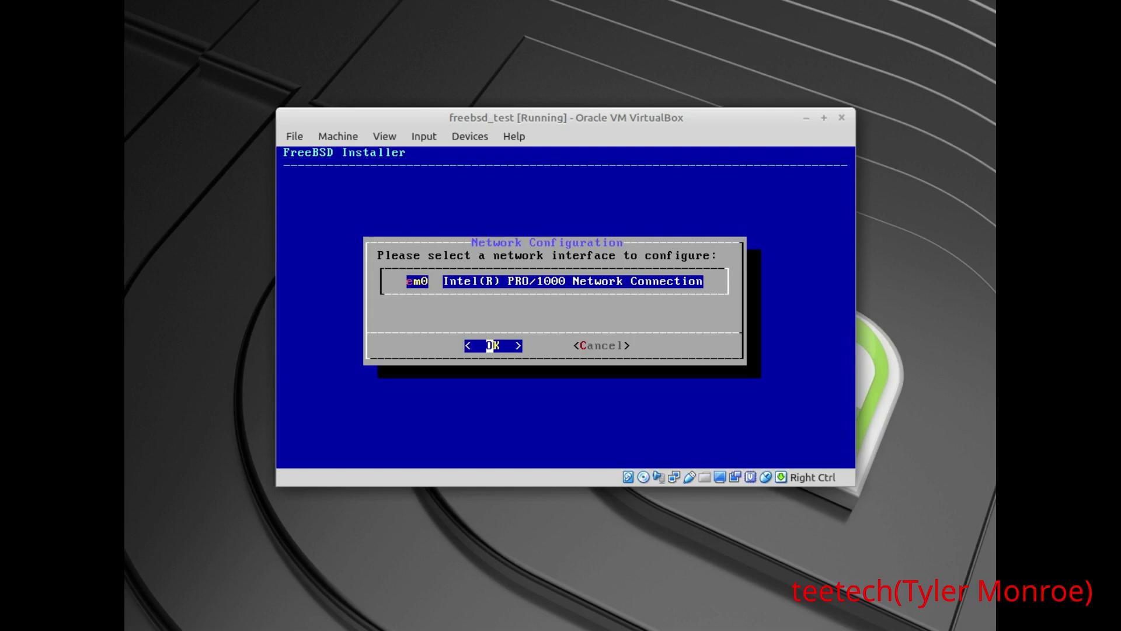
# Configure IPv4 on the em0 interface using DHCP
pyautogui.press('Return')
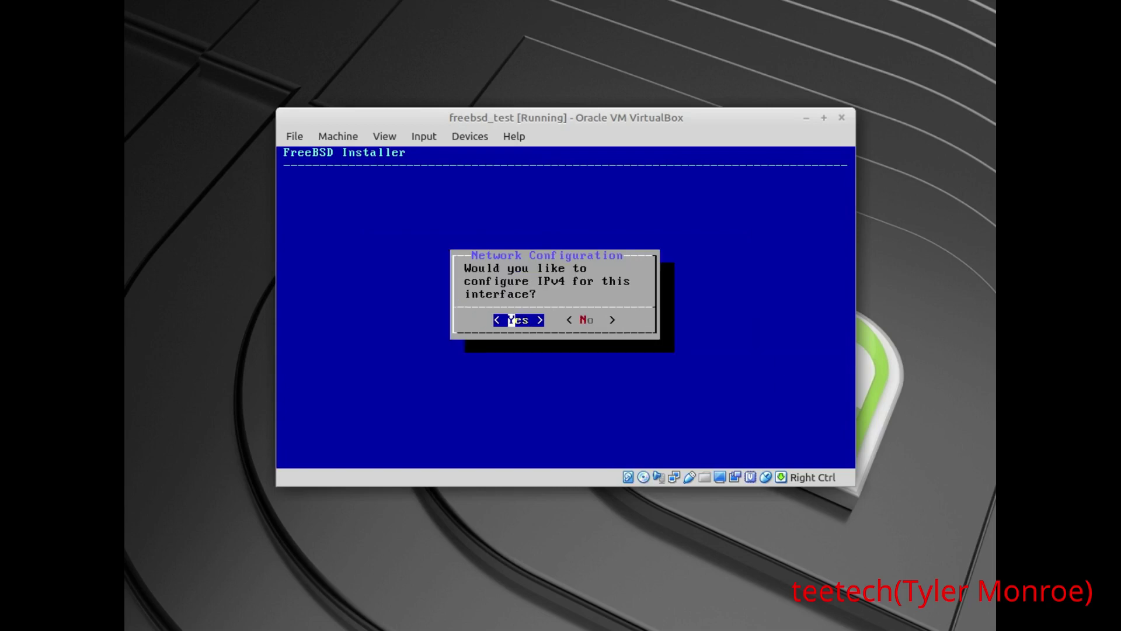
pyautogui.press('Return')
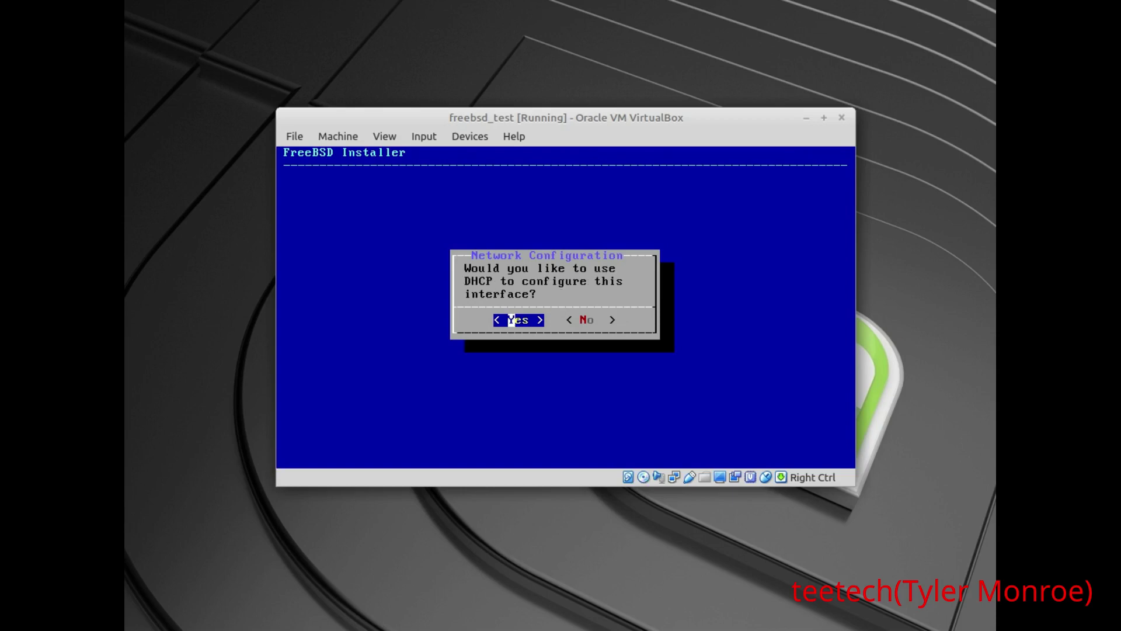
pyautogui.press('Return')
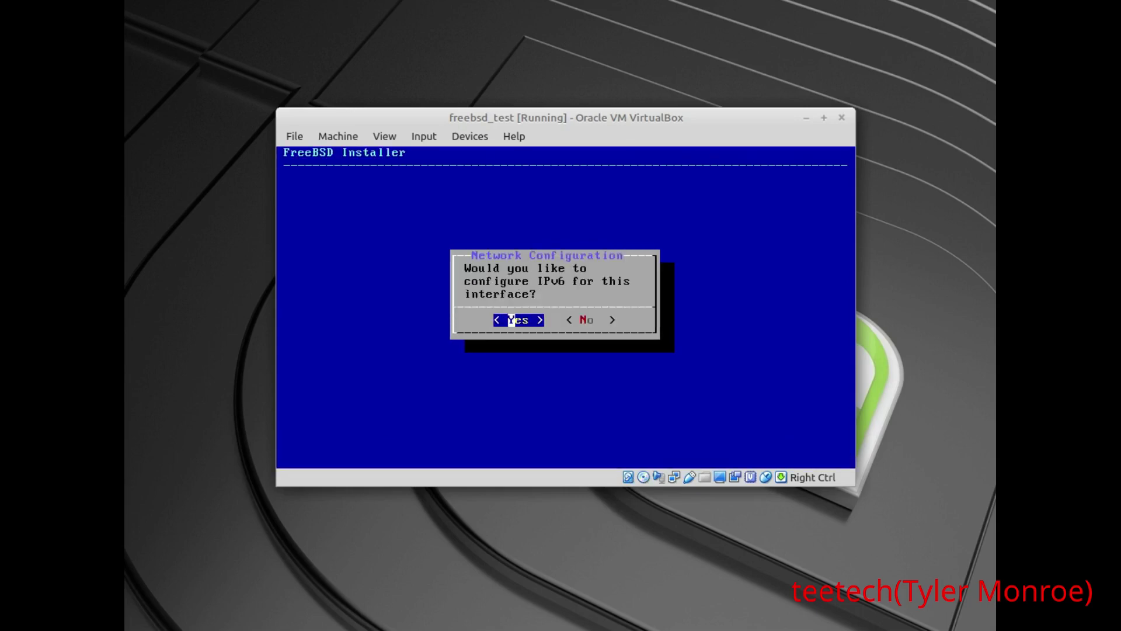
# Skip IPv6 and accept search domain home with DNS 4.2.2.1 and 4.2.2.2
pyautogui.press('Right')
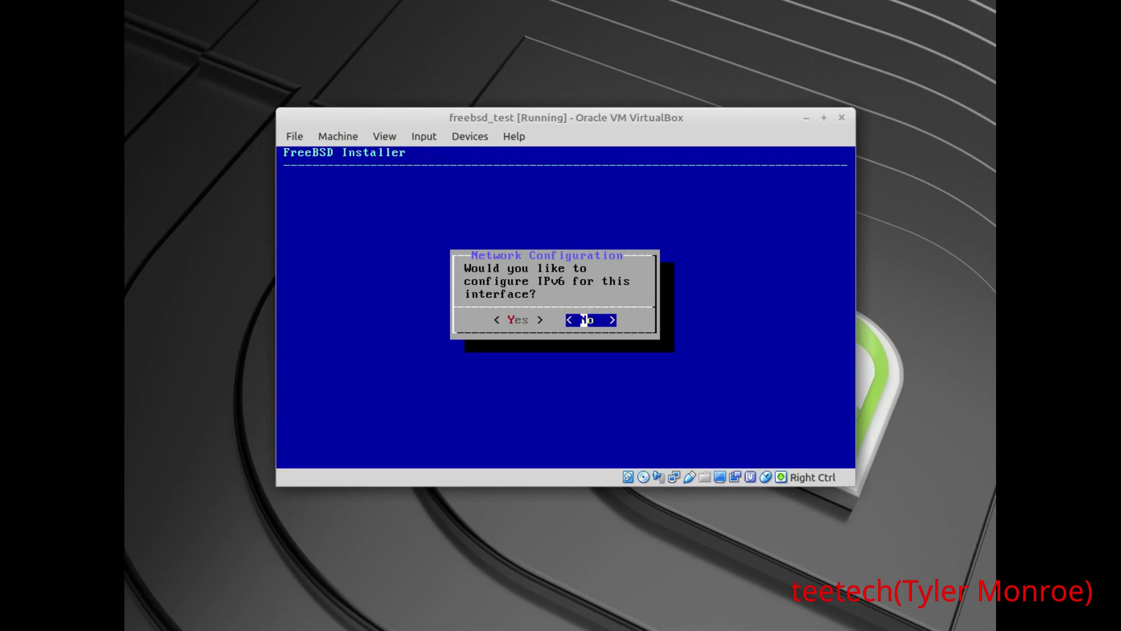
pyautogui.press('Return')
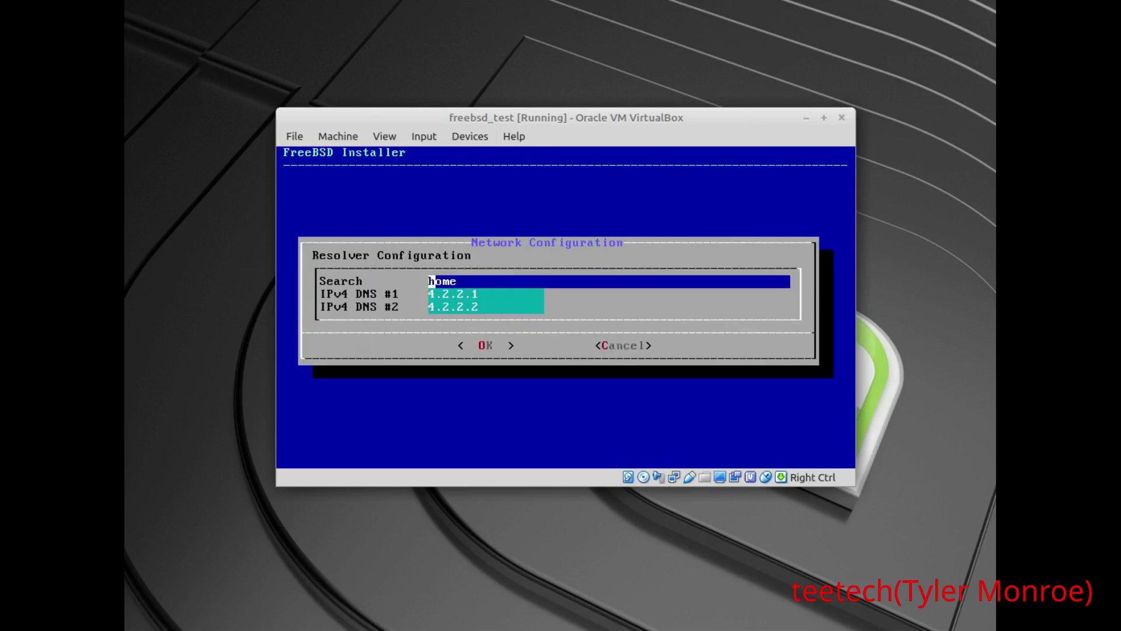
pyautogui.press('Tab')
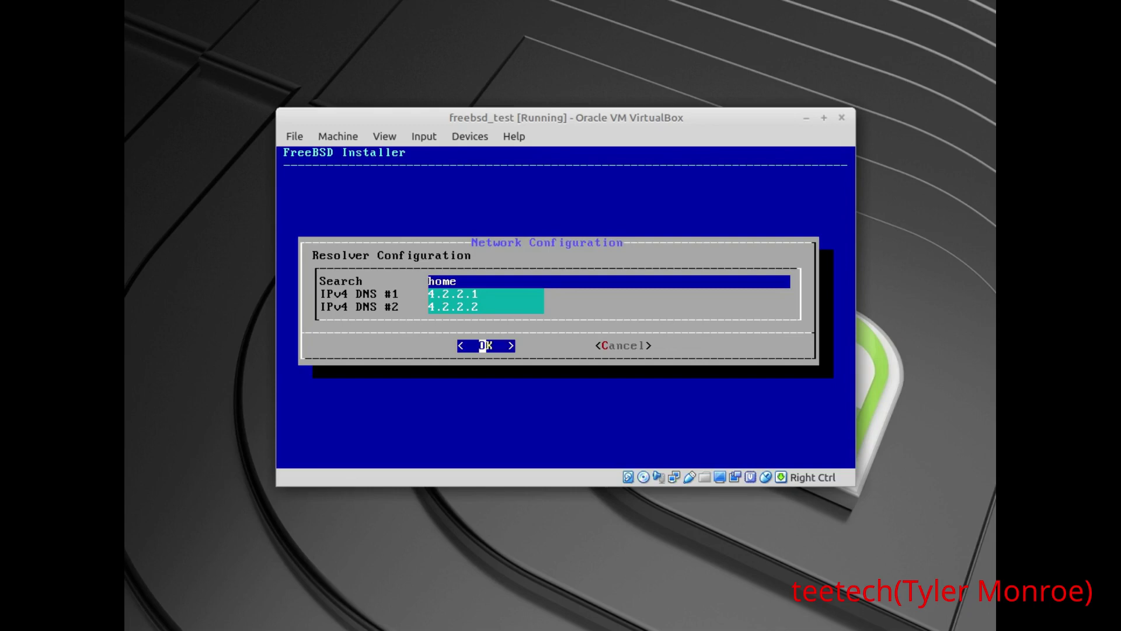
pyautogui.press('Return')
# Pick the America, United States of America, Eastern time zone and skip setting the date
pyautogui.press('Down')
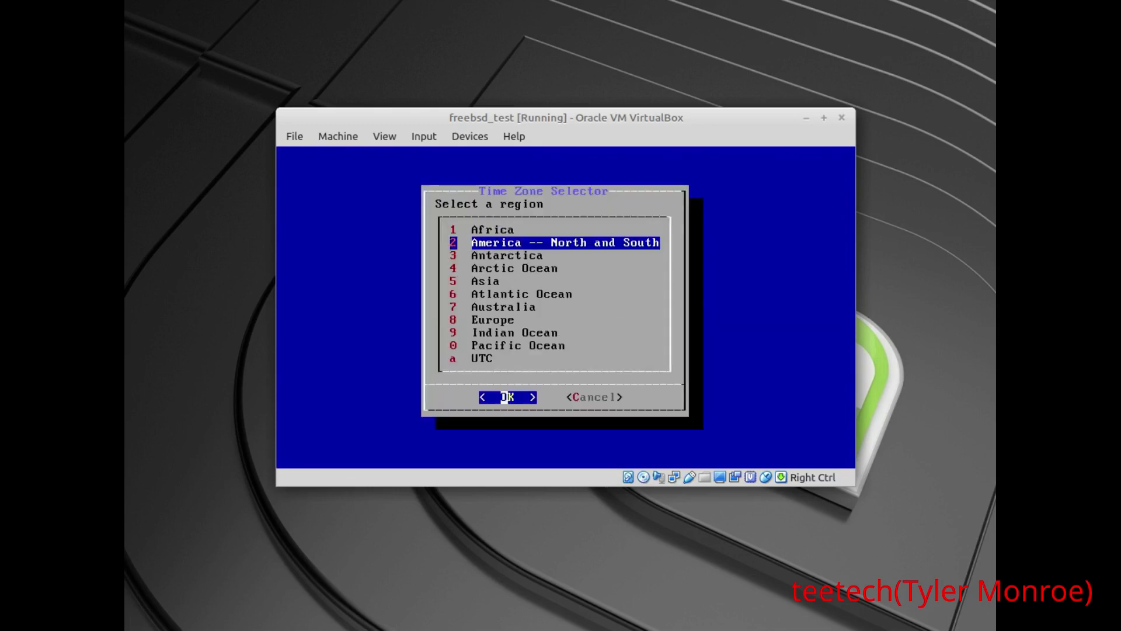
pyautogui.press('Return')
pyautogui.press('Down')
pyautogui.press('Down')
pyautogui.press('Down')
pyautogui.press('Down')
pyautogui.press('Down')
pyautogui.press('Down')
pyautogui.press('Down')
pyautogui.press('Down')
pyautogui.press('Down')
pyautogui.press('Down')
pyautogui.press('Down')
pyautogui.press('Down')
pyautogui.press('Down')
pyautogui.press('Down')
pyautogui.press('Down')
pyautogui.press('Down')
pyautogui.press('Down')
pyautogui.press('Down')
pyautogui.press('Down')
pyautogui.press('Down')
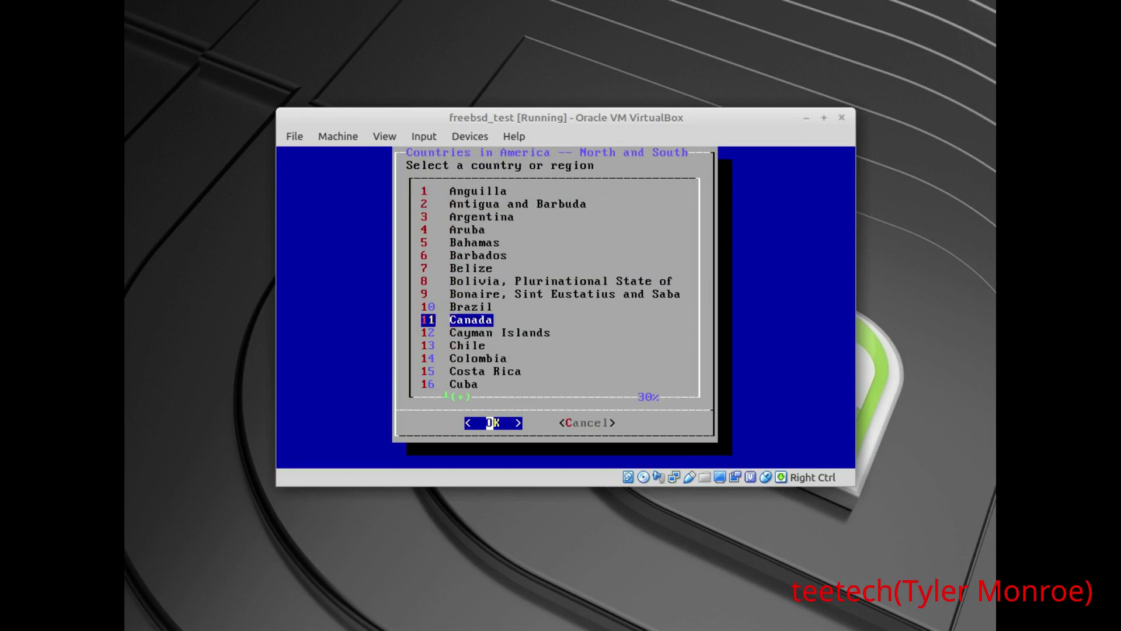
pyautogui.press('Down')
pyautogui.press('Down')
pyautogui.press('Down')
pyautogui.press('Down')
pyautogui.press('Down')
pyautogui.press('Down')
pyautogui.press('Down')
pyautogui.press('Down')
pyautogui.press('Down')
pyautogui.press('Down')
pyautogui.press('Down')
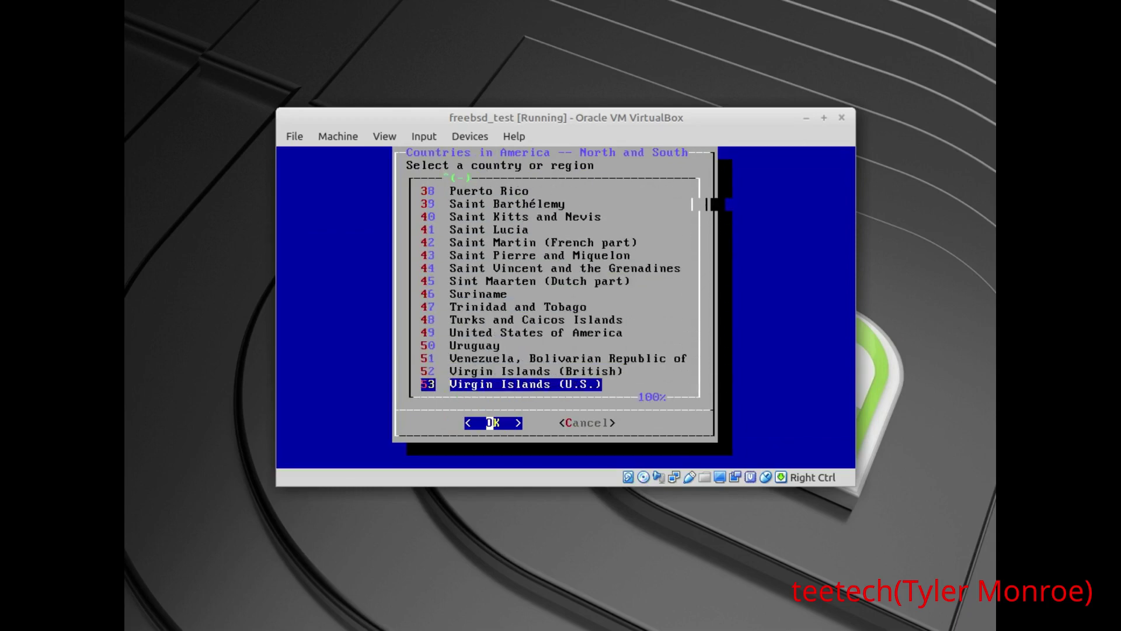
pyautogui.press('Up')
pyautogui.press('Up')
pyautogui.press('Up')
pyautogui.press('Up')
pyautogui.press('Up')
pyautogui.press('Down')
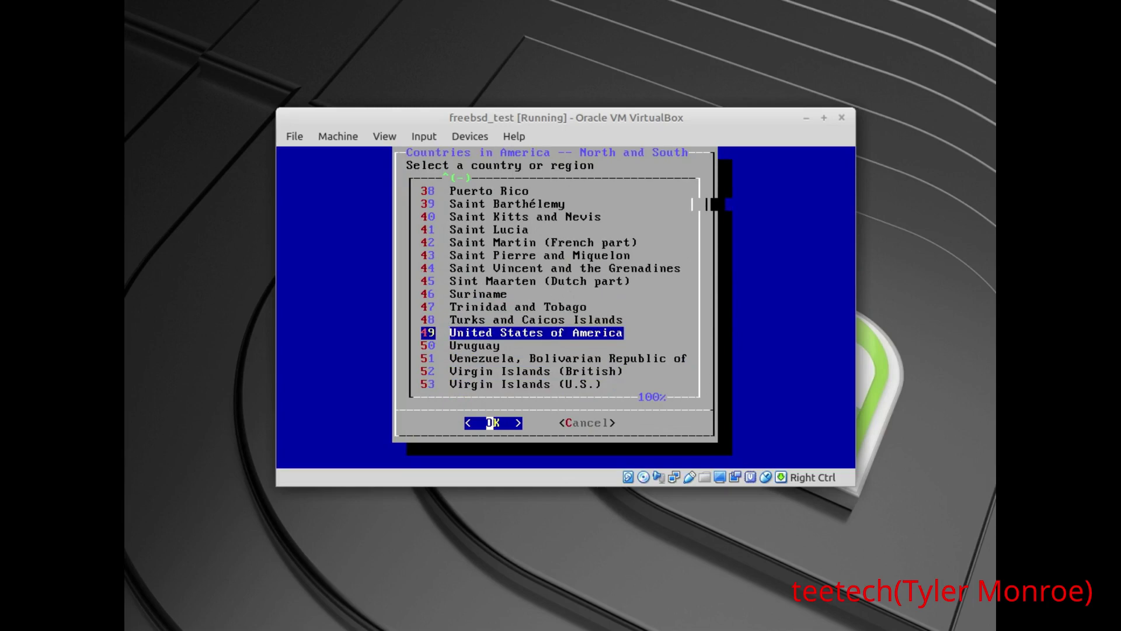
pyautogui.press('Return')
pyautogui.press('Return')
pyautogui.press('Return')
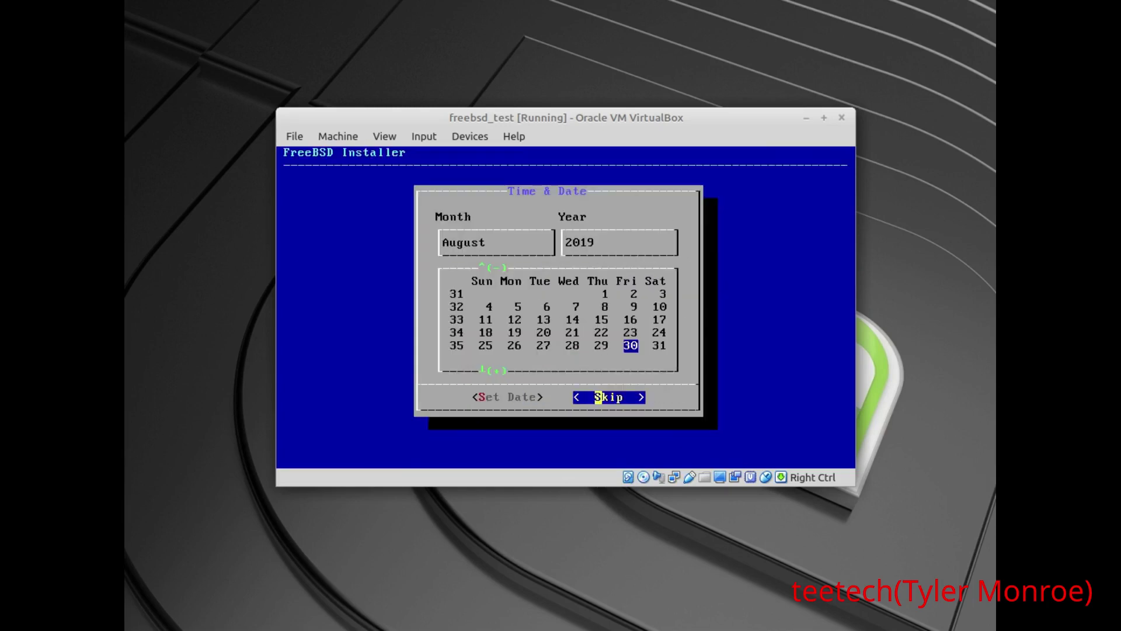
pyautogui.press('Return')
pyautogui.press('Return')
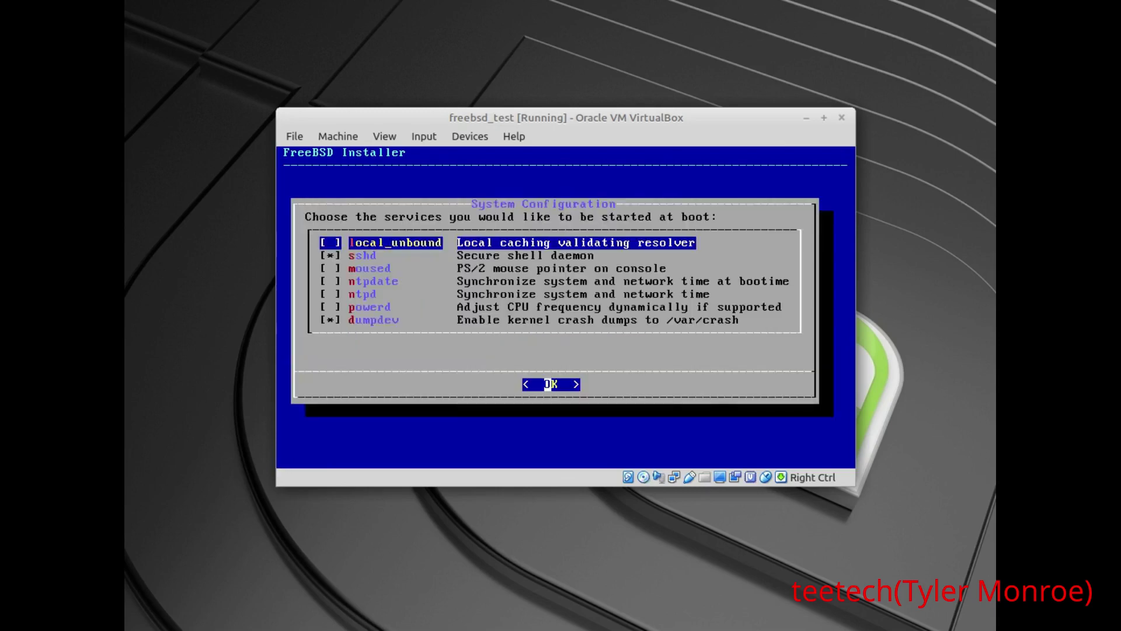
# Go through the boot services list (sshd, moused, ntpd, dumpdev), leaving only dumpdev enabled
pyautogui.press('Down')
pyautogui.press('Down')
pyautogui.press('Up')
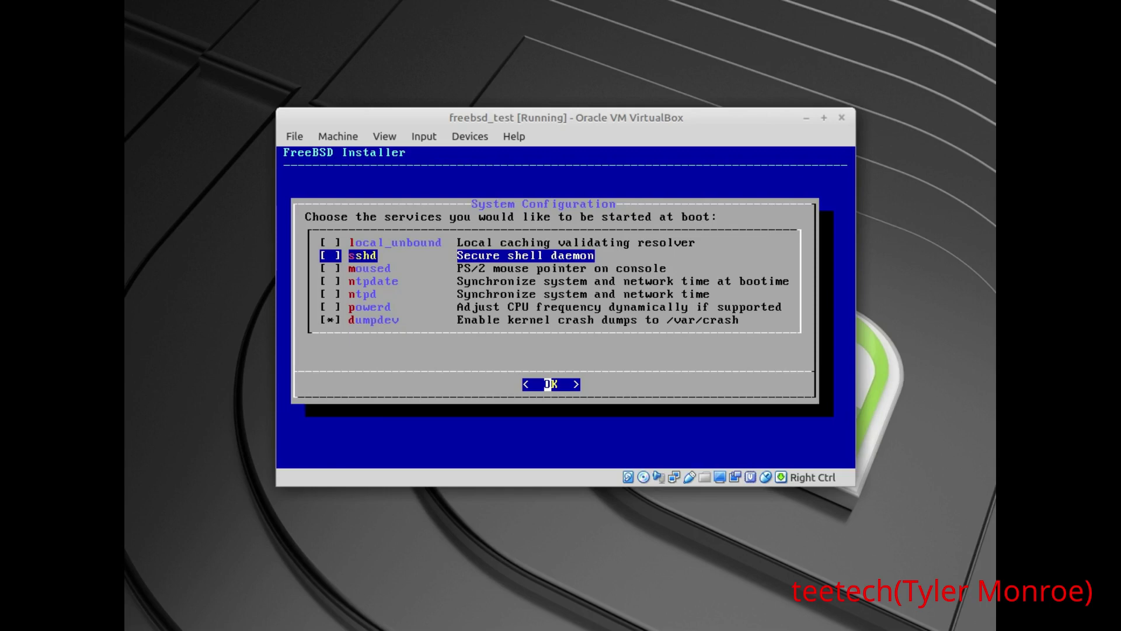
pyautogui.press('Down')
pyautogui.press('Down')
pyautogui.press('Down')
pyautogui.press('Down')
pyautogui.press('Down')
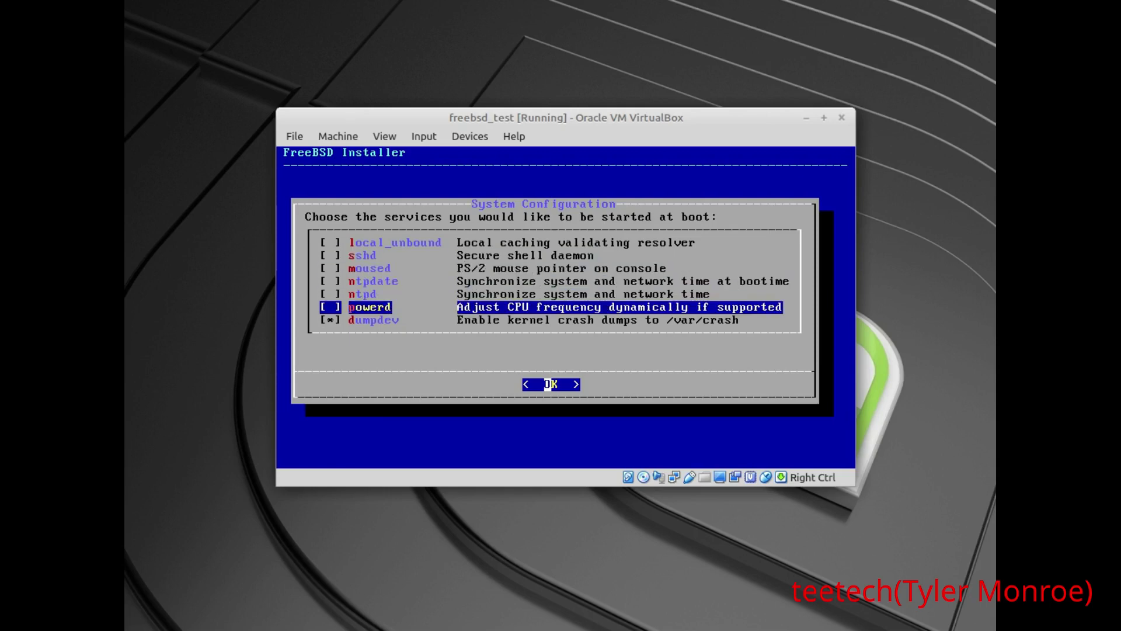
pyautogui.press('Up')
pyautogui.press('Up')
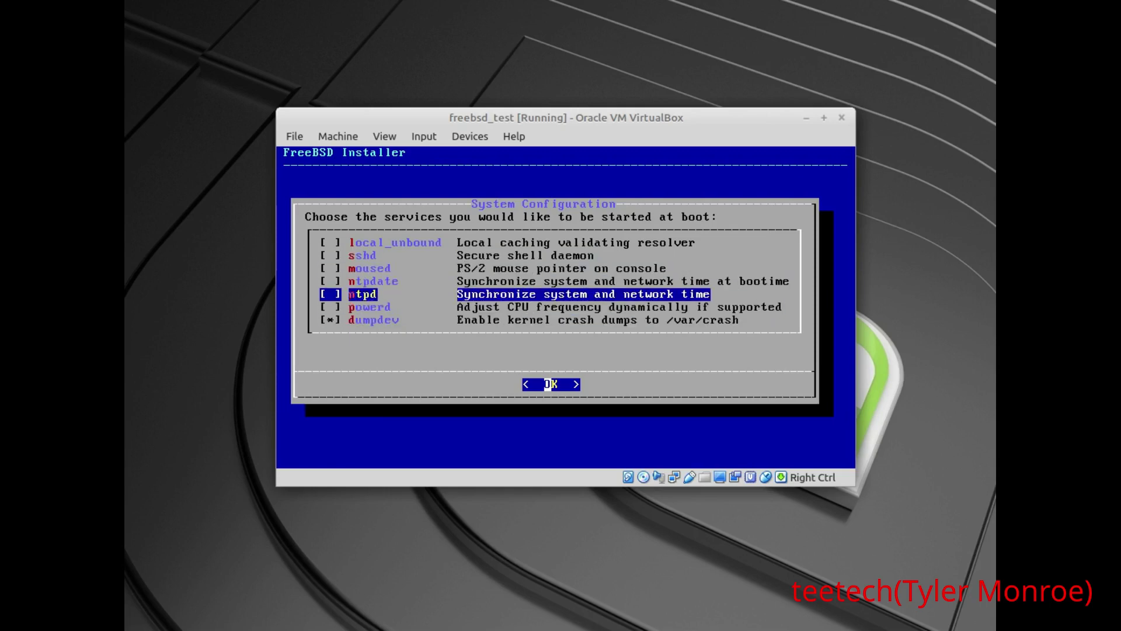
# Accept the boot services, then enable disable_syslogd and disable_sendmail in System Hardening
pyautogui.press('Return')
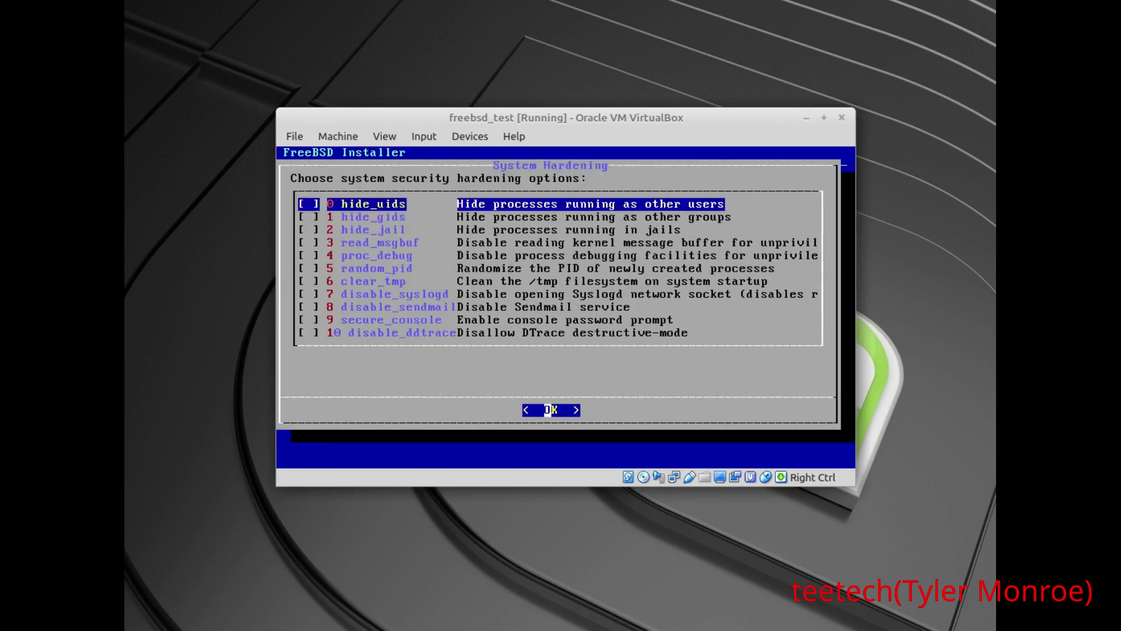
pyautogui.press('Down')
pyautogui.press('Down')
pyautogui.press('Down')
pyautogui.press('Down')
pyautogui.press('Down')
pyautogui.press('Down')
pyautogui.press('Down')
pyautogui.press('Down')
pyautogui.press('Down')
pyautogui.press('Down')
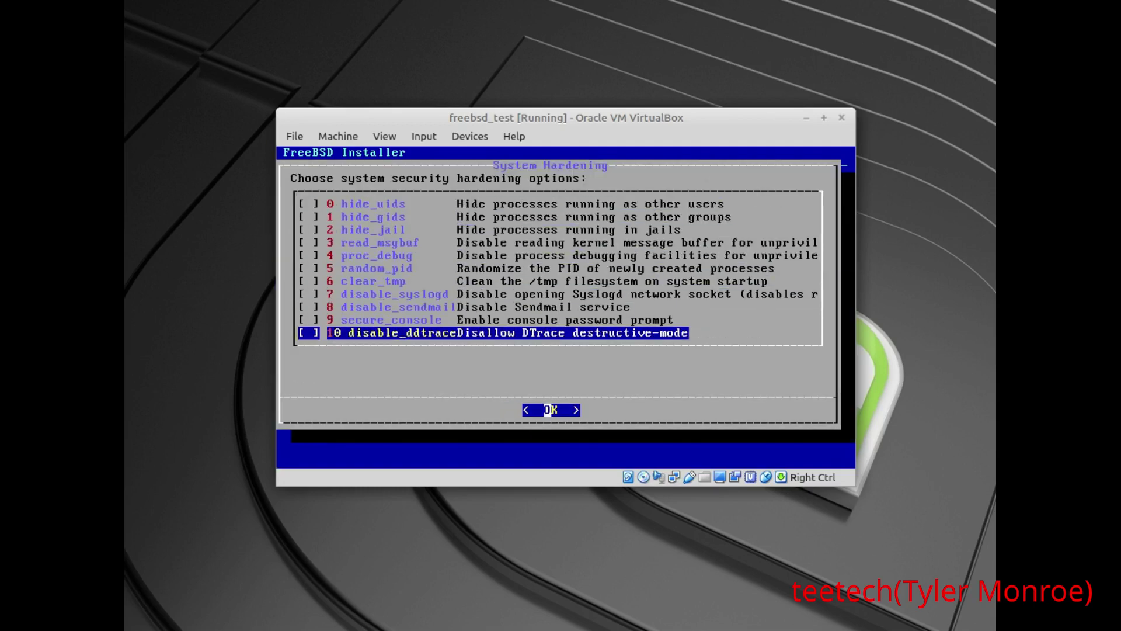
pyautogui.press('Up')
pyautogui.press('Up')
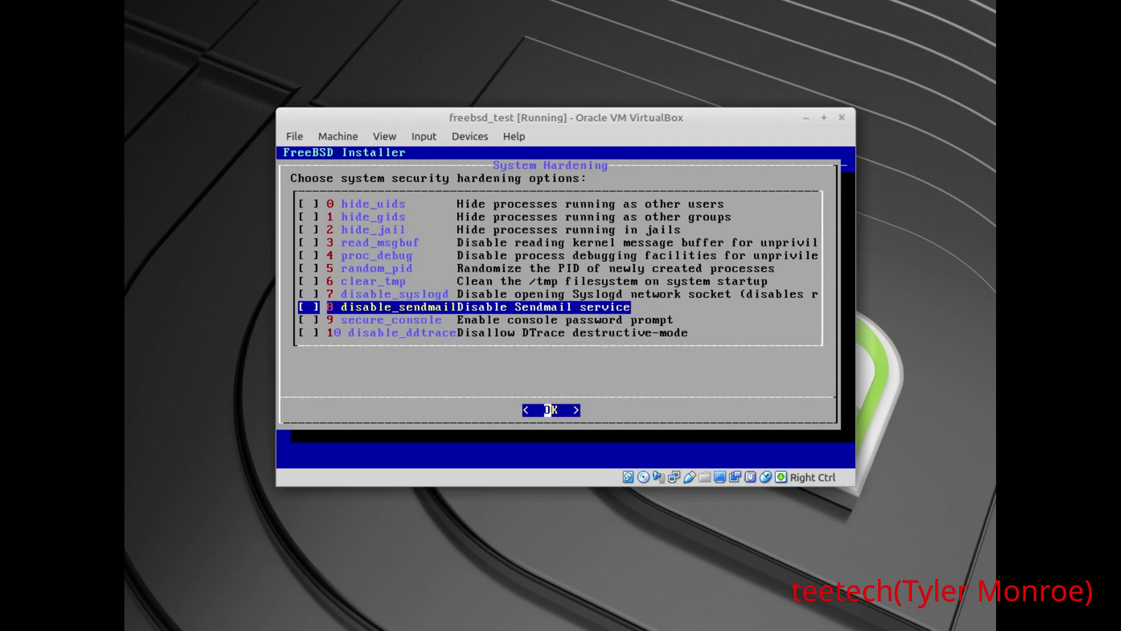
pyautogui.press('Up')
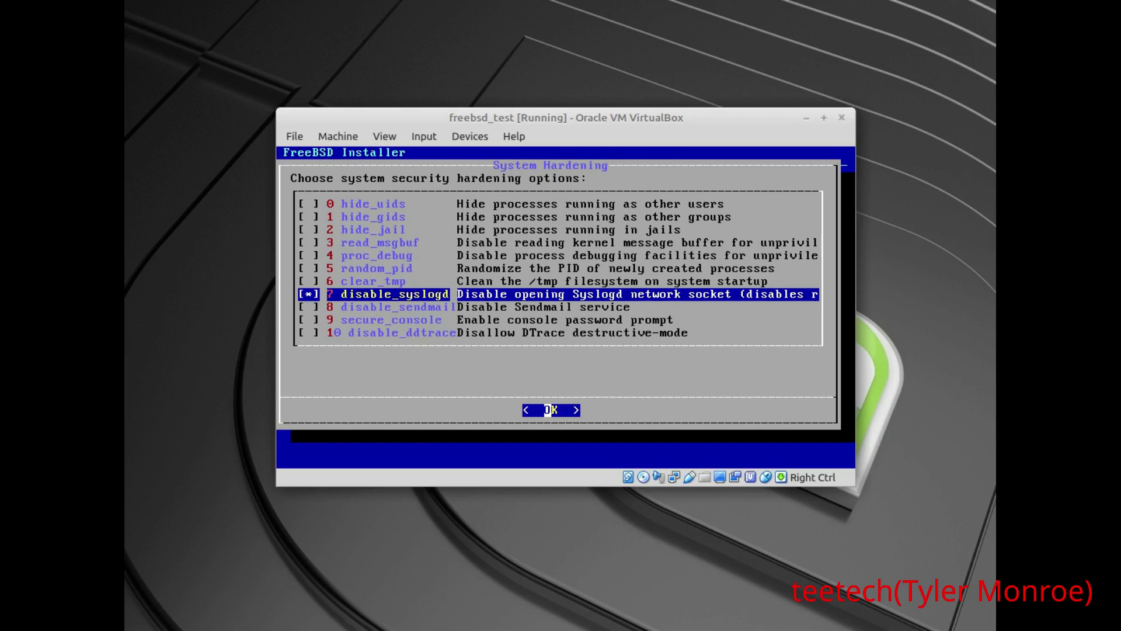
pyautogui.press('Down')
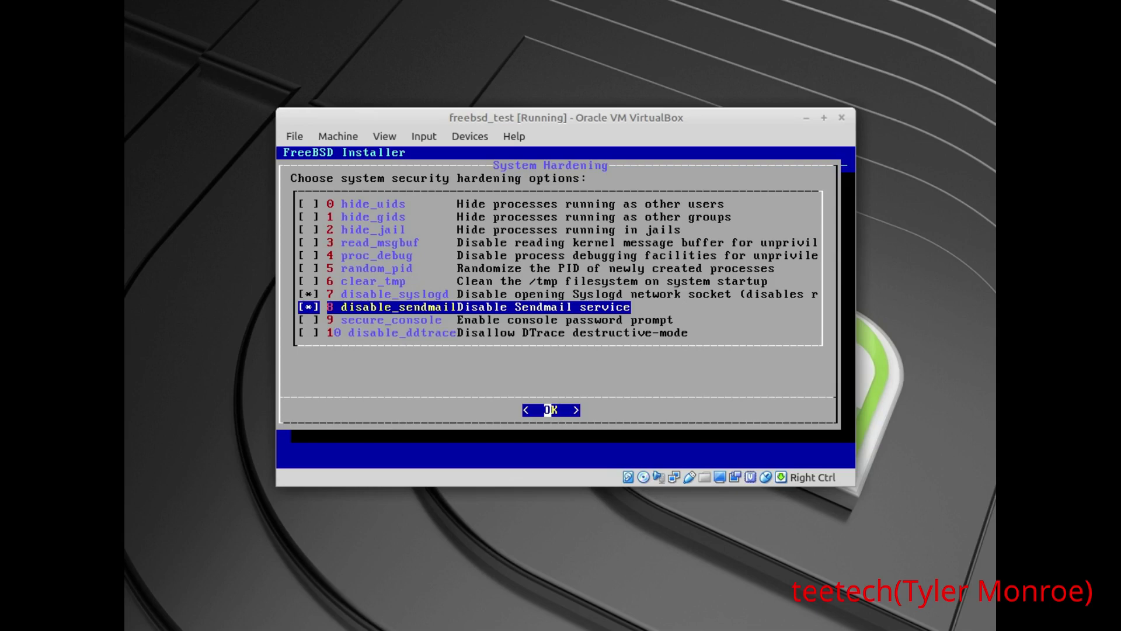
pyautogui.press('Return')
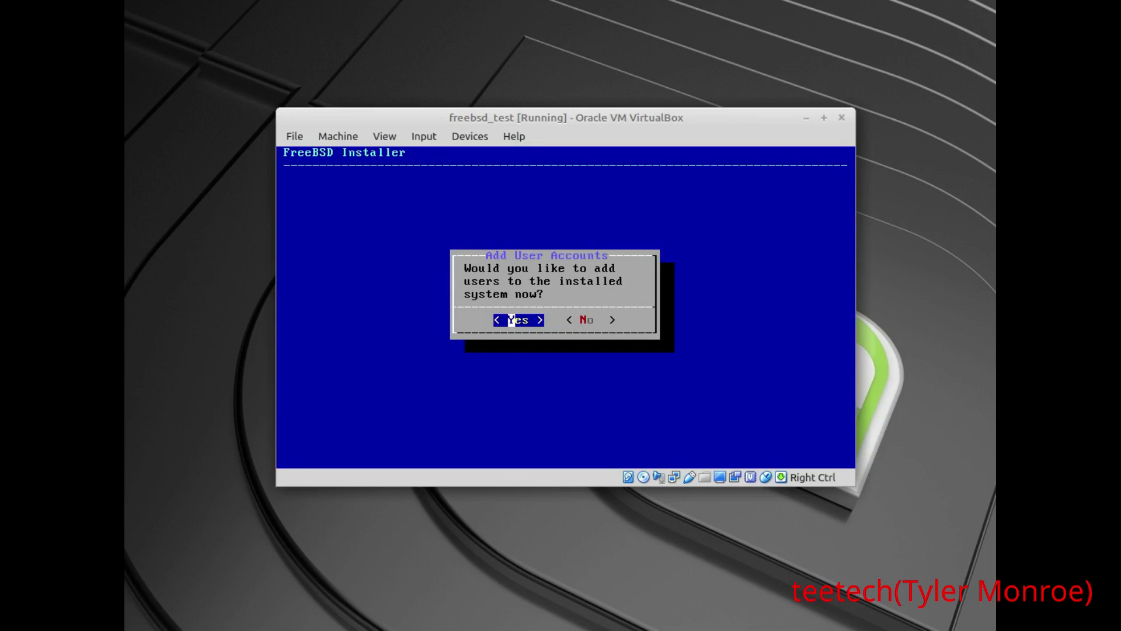
# Add user teetech with default ID and group, and invite it into the wheel group
pyautogui.press('Return')
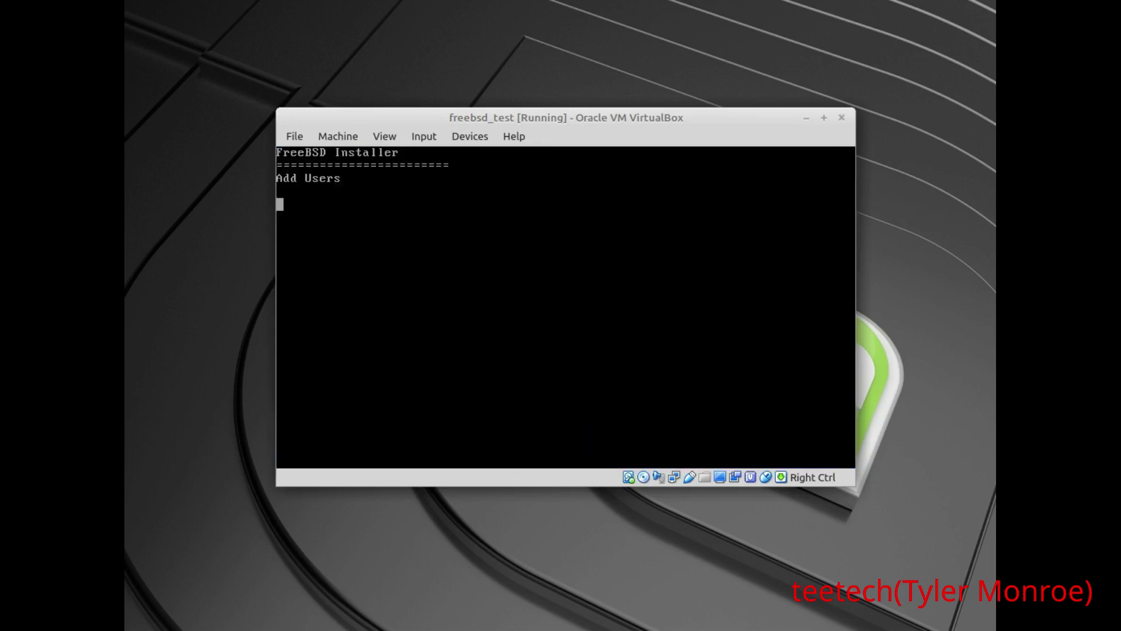
pyautogui.write('teetech')
pyautogui.press('Return')
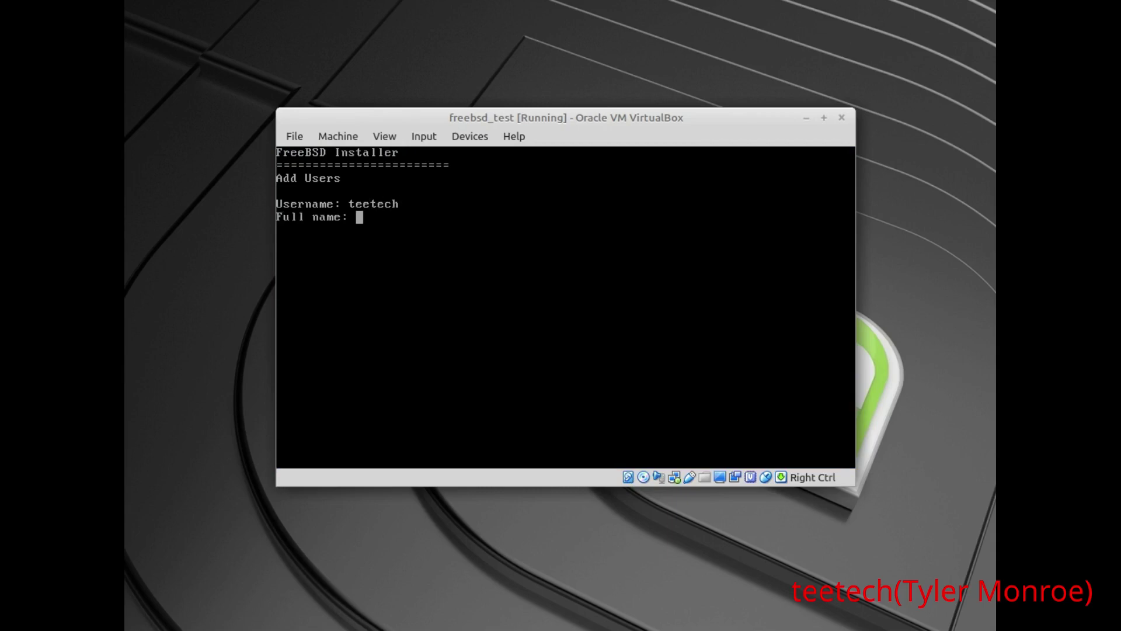
pyautogui.press('Return')
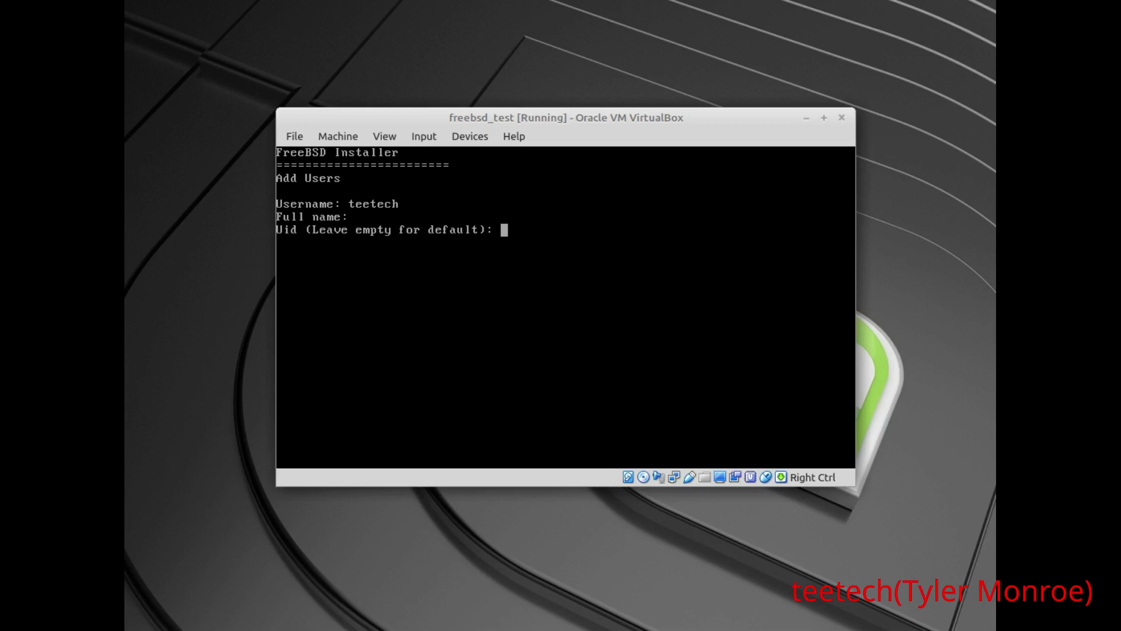
pyautogui.press('Return')
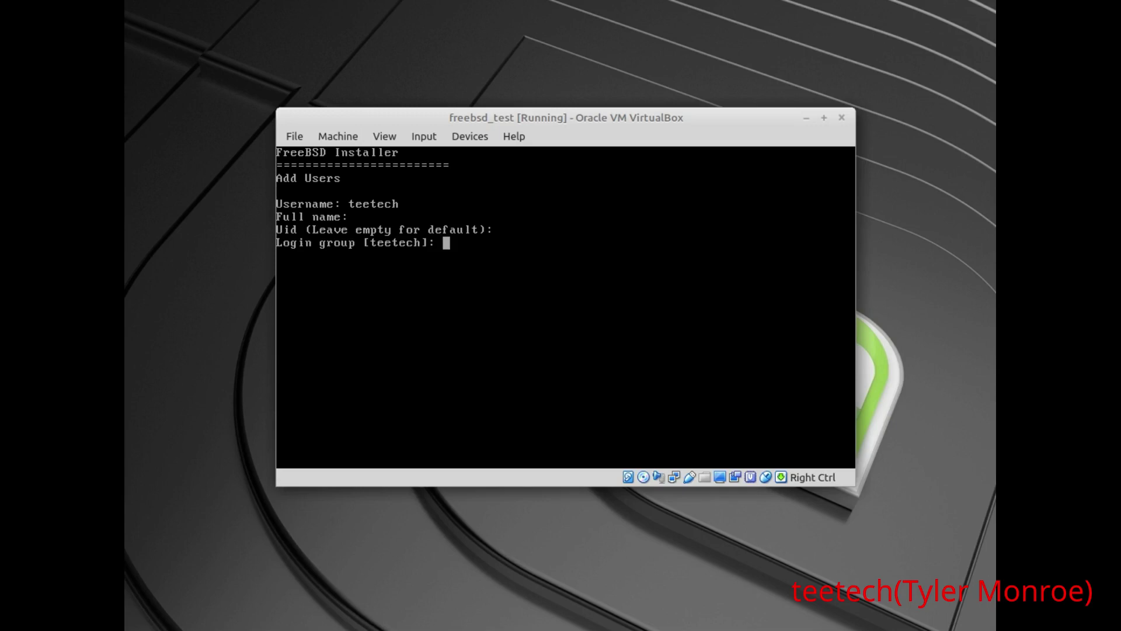
pyautogui.press('Return')
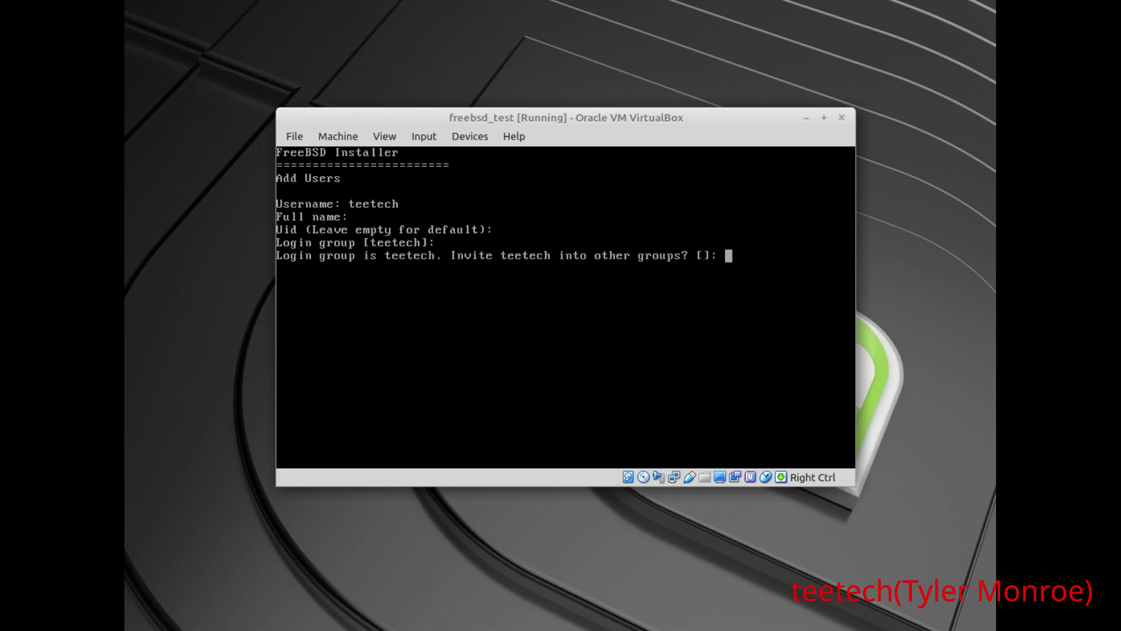
pyautogui.write('wheel')
pyautogui.press('Return')
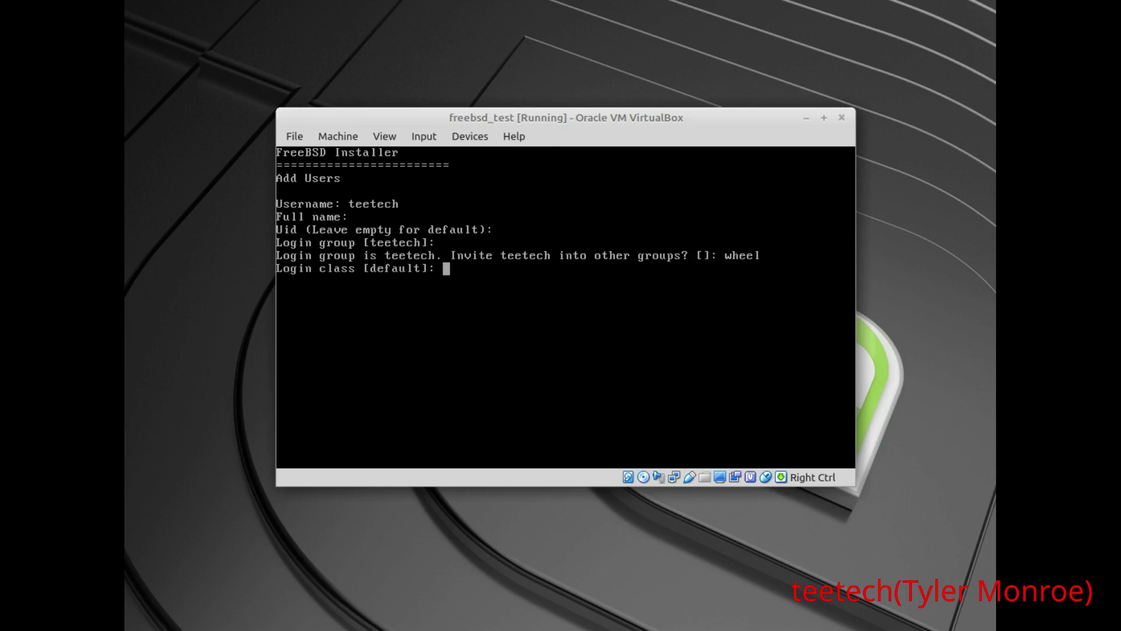
# Keep default class, sh shell and home directory, set a password, and confirm with yes
pyautogui.press('Return')
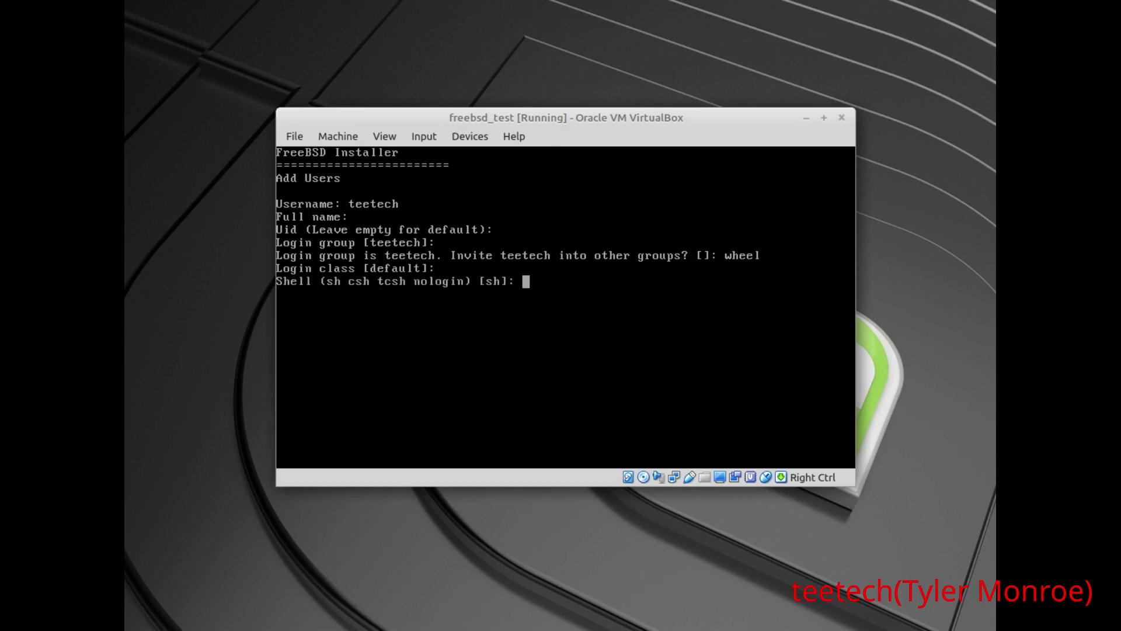
pyautogui.press('Return')
pyautogui.press('Return')
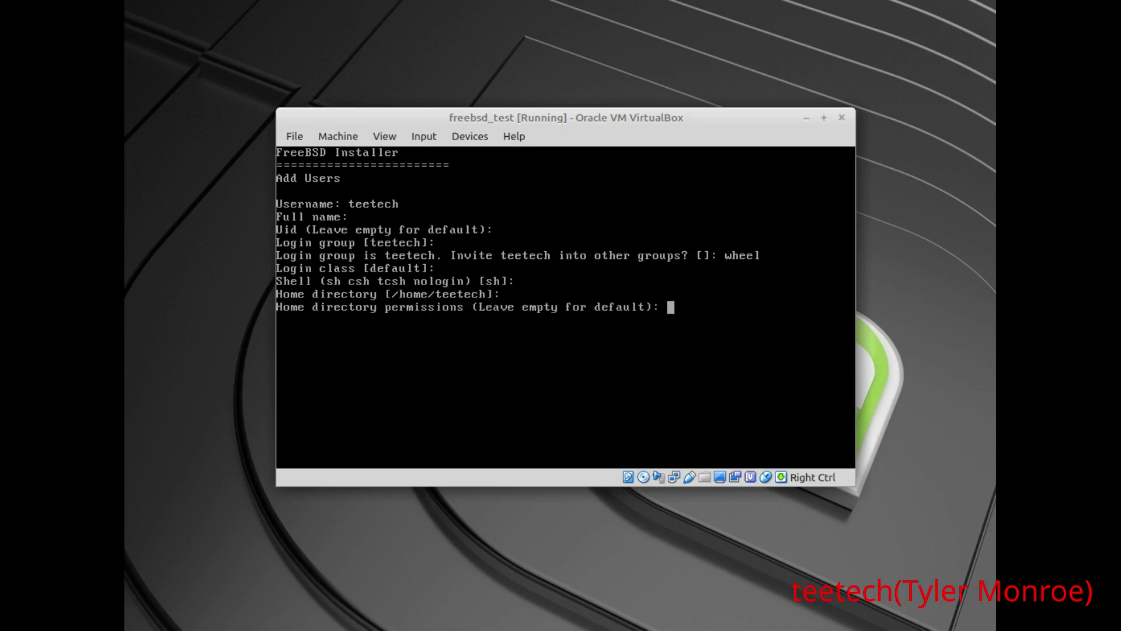
pyautogui.press('Return')
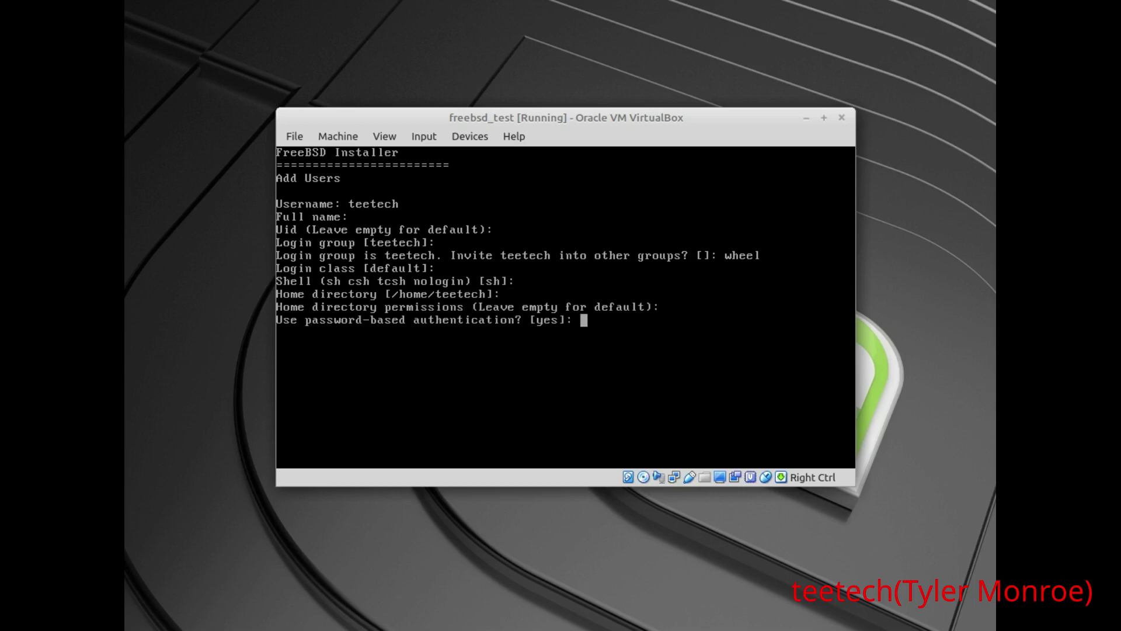
pyautogui.press('Return')
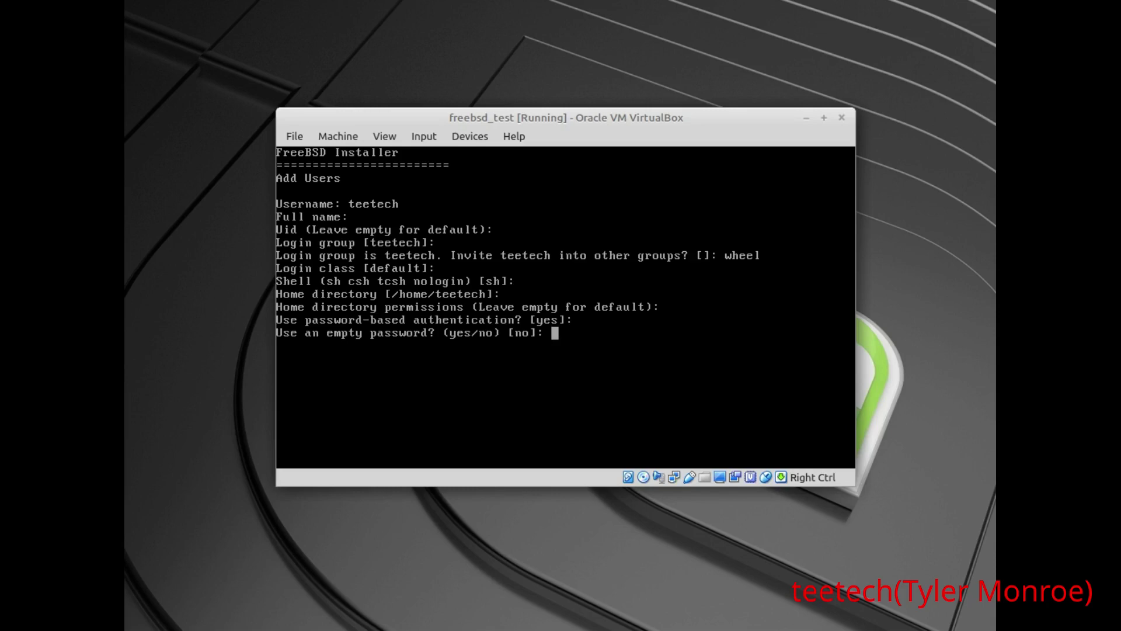
pyautogui.press('Return')
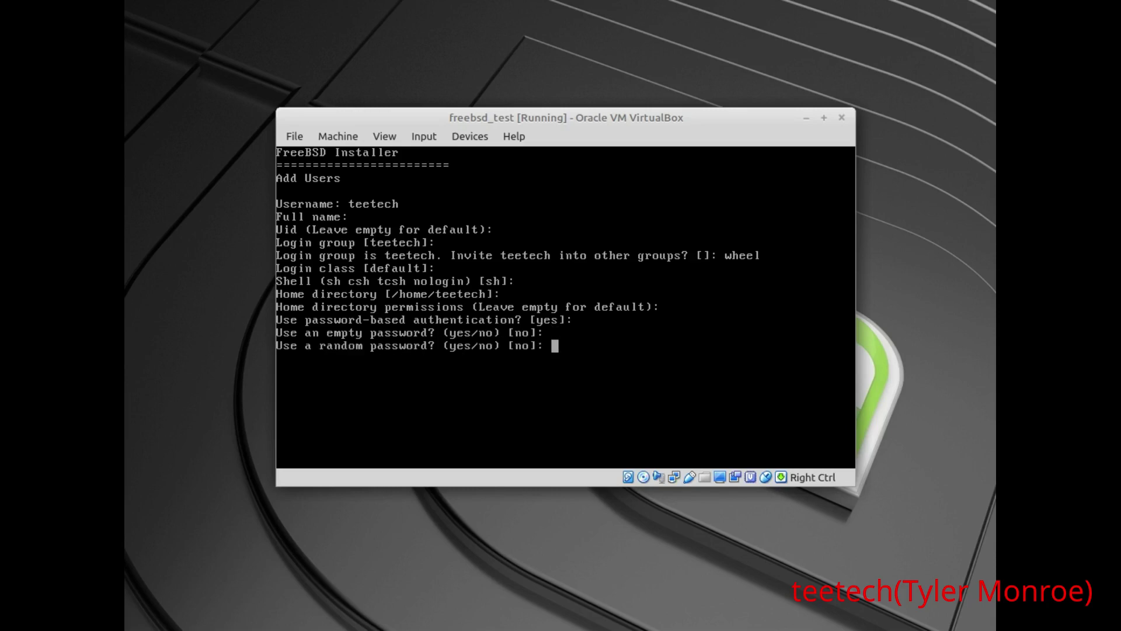
pyautogui.press('Return')
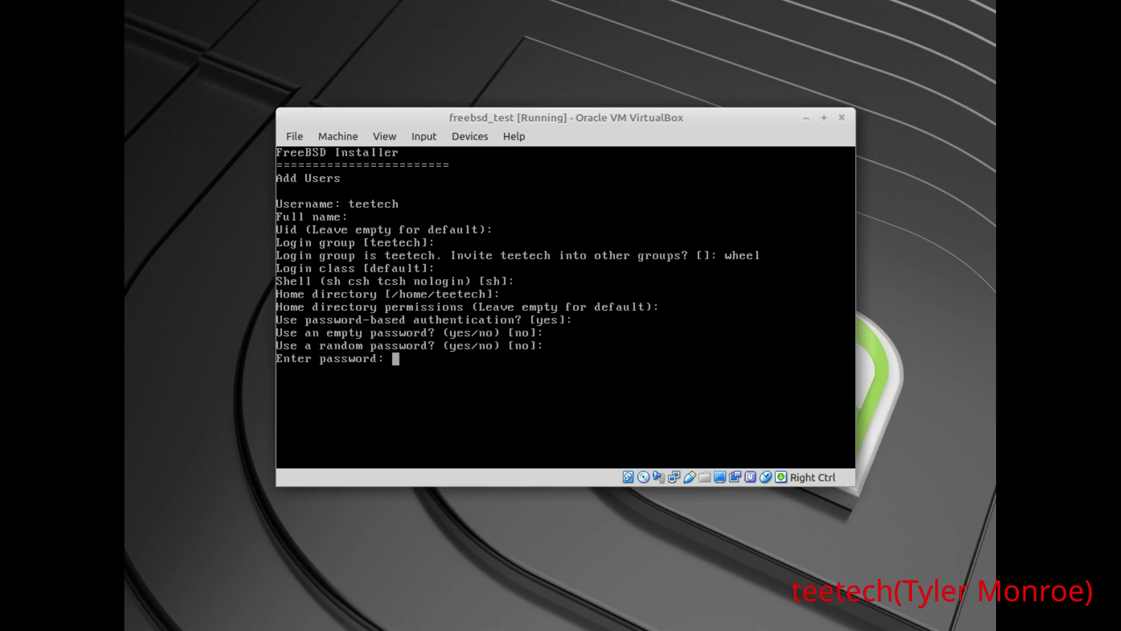
pyautogui.press('Return')
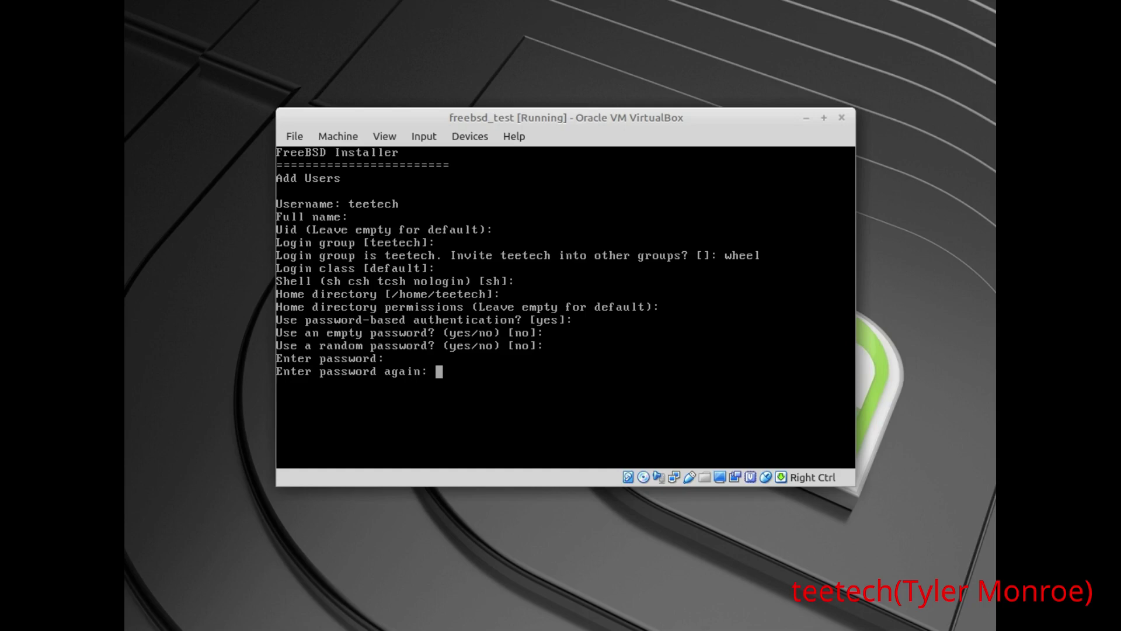
pyautogui.press('Return')
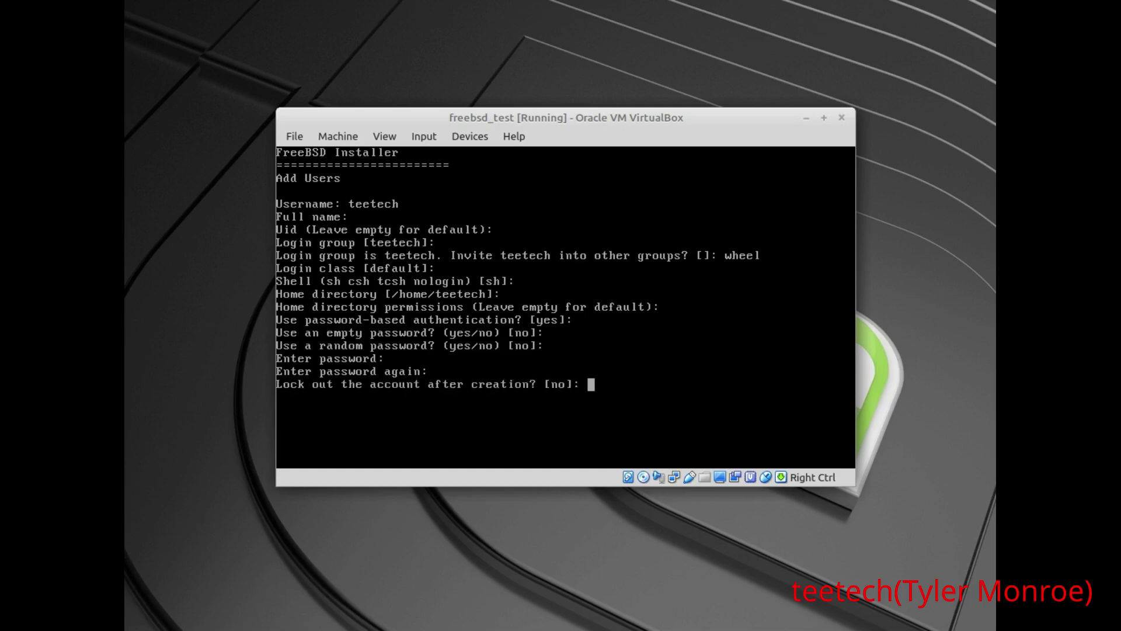
pyautogui.press('Return')
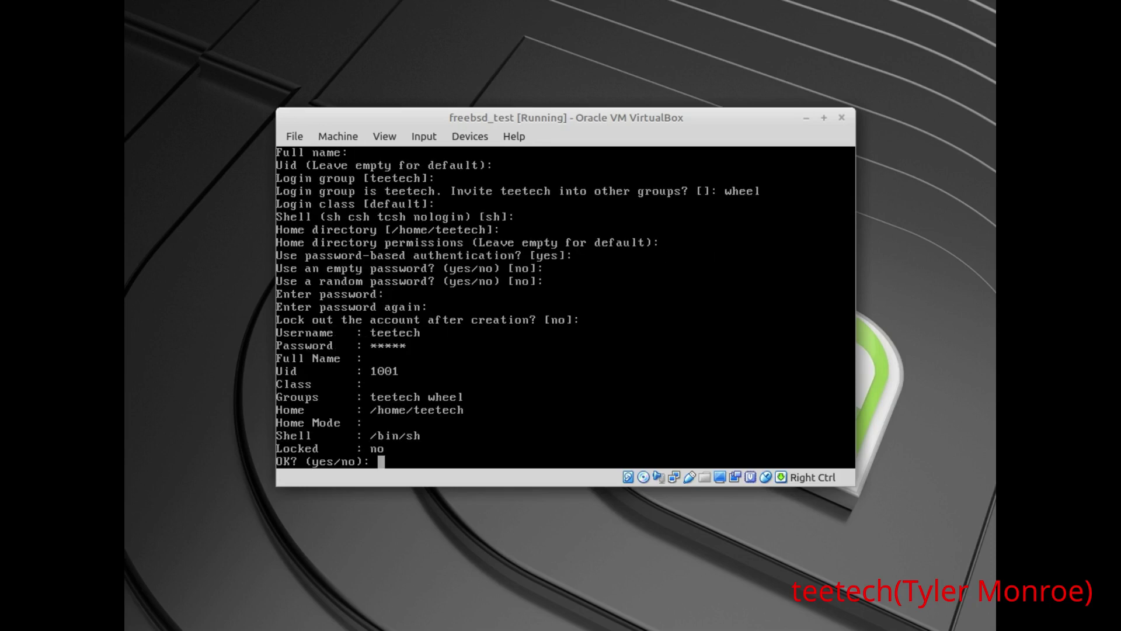
pyautogui.write('yes')
pyautogui.press('Return')
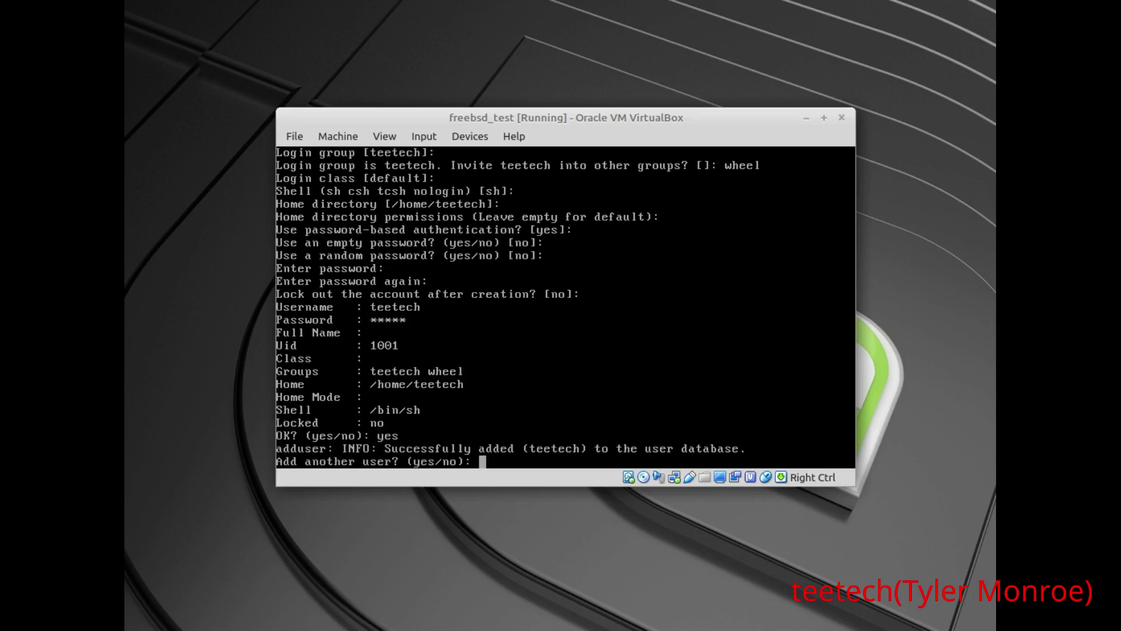
# Answer no to adding another user and exit the Final Configuration menu
pyautogui.write('no')
pyautogui.press('Return')
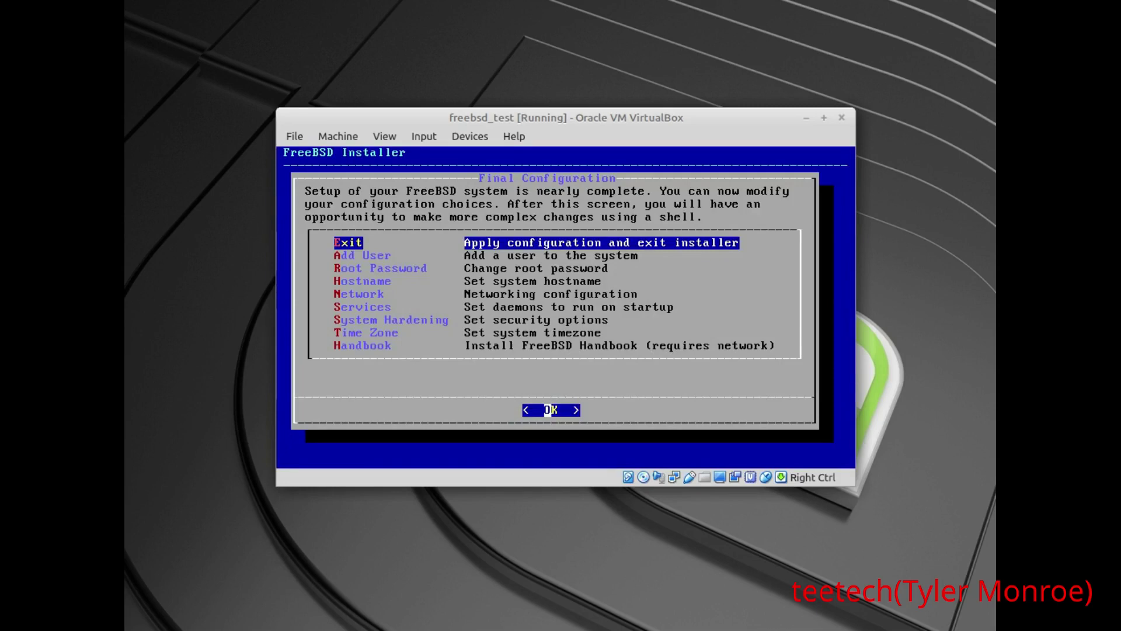
pyautogui.press('Down')
pyautogui.press('Down')
pyautogui.press('Down')
pyautogui.press('Down')
pyautogui.press('Down')
pyautogui.press('Down')
pyautogui.press('Down')
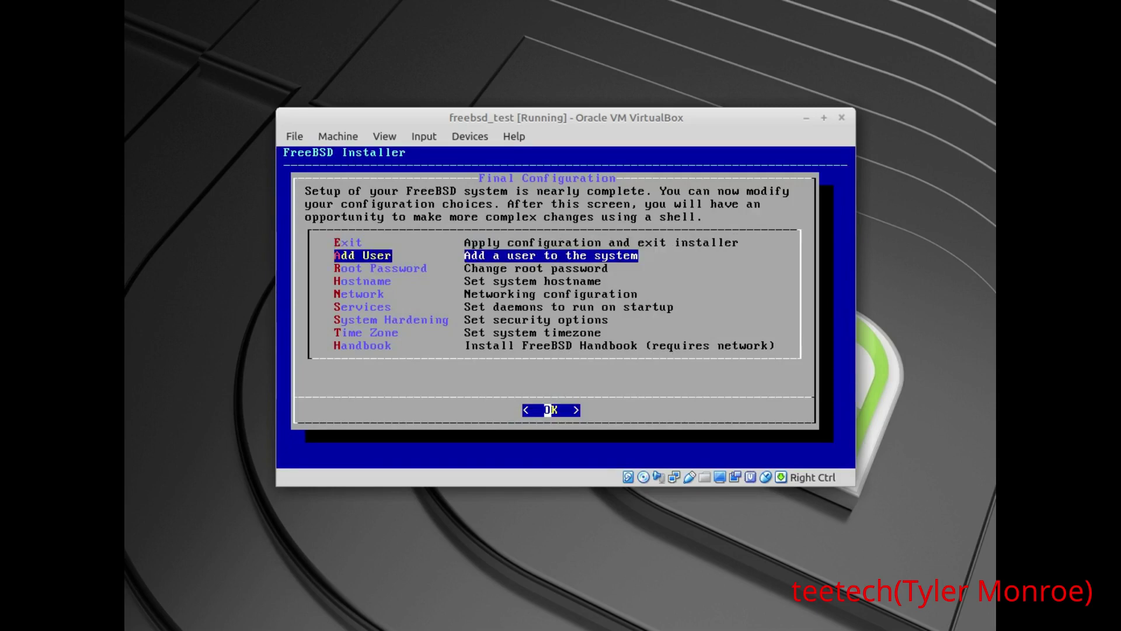
pyautogui.press('Up')
pyautogui.press('Up')
pyautogui.press('Down')
pyautogui.press('Down')
pyautogui.press('Down')
pyautogui.press('Up')
pyautogui.press('Up')
pyautogui.press('Up')
pyautogui.press('Up')
pyautogui.press('Up')
pyautogui.press('Up')
pyautogui.press('Up')
pyautogui.press('Up')
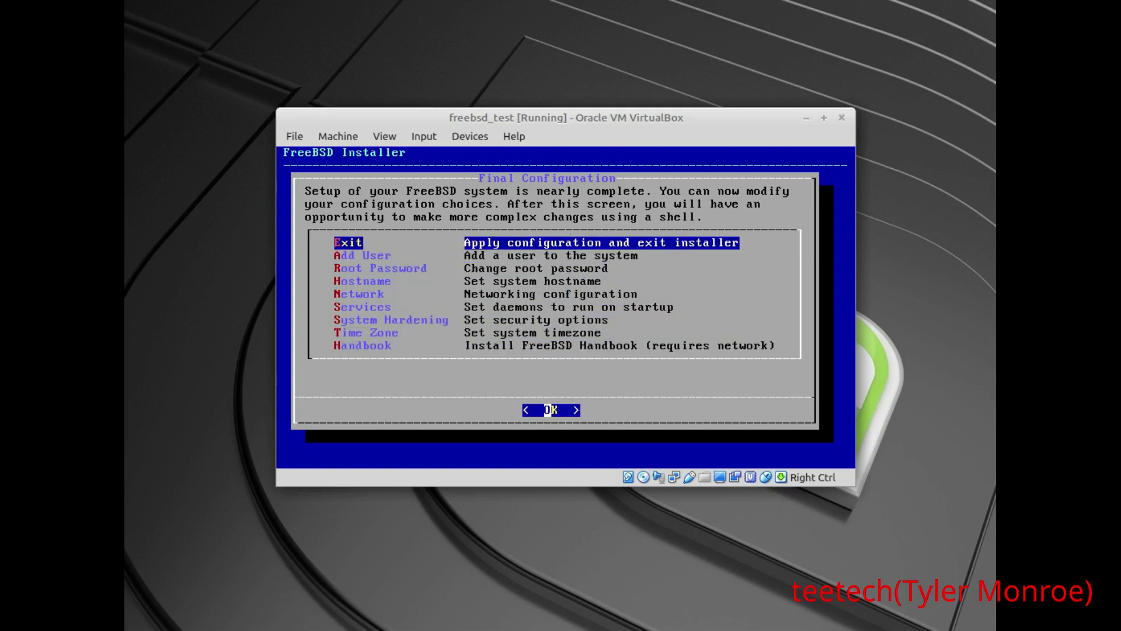
pyautogui.press('Return')
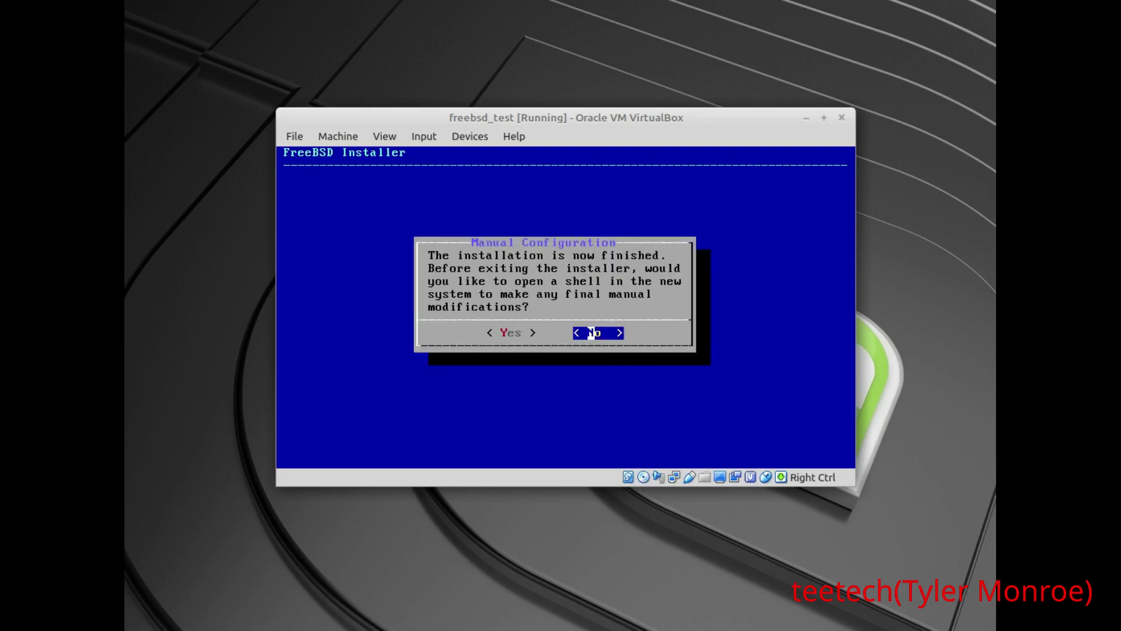
# Decline the manual configuration shell and reboot into the newly installed FreeBSD system
pyautogui.press('Return')
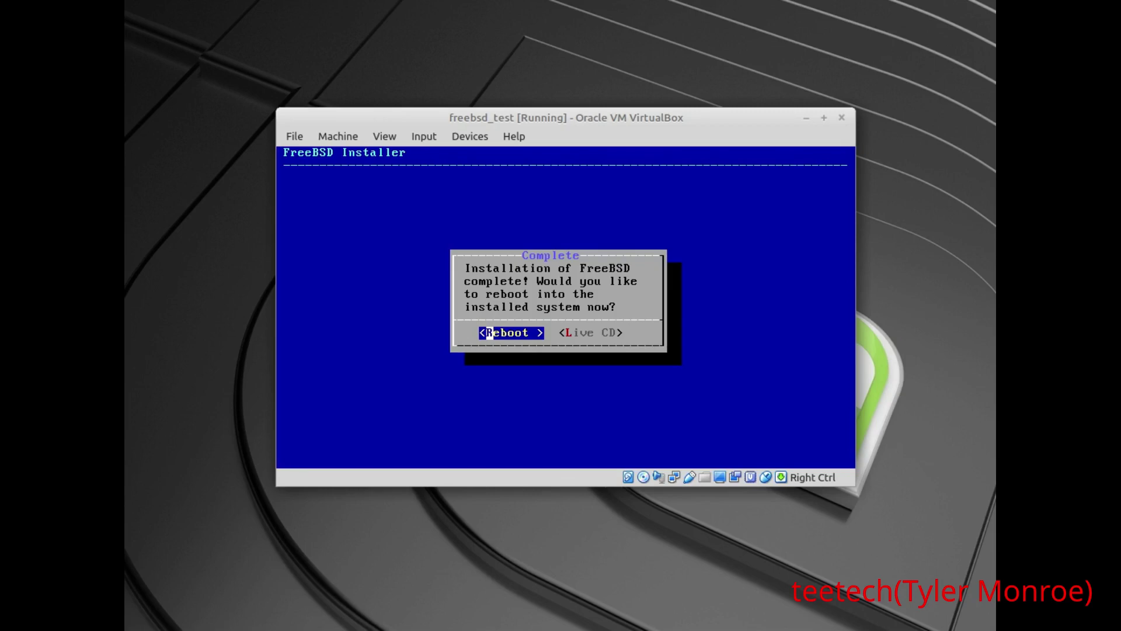
pyautogui.press('Return')
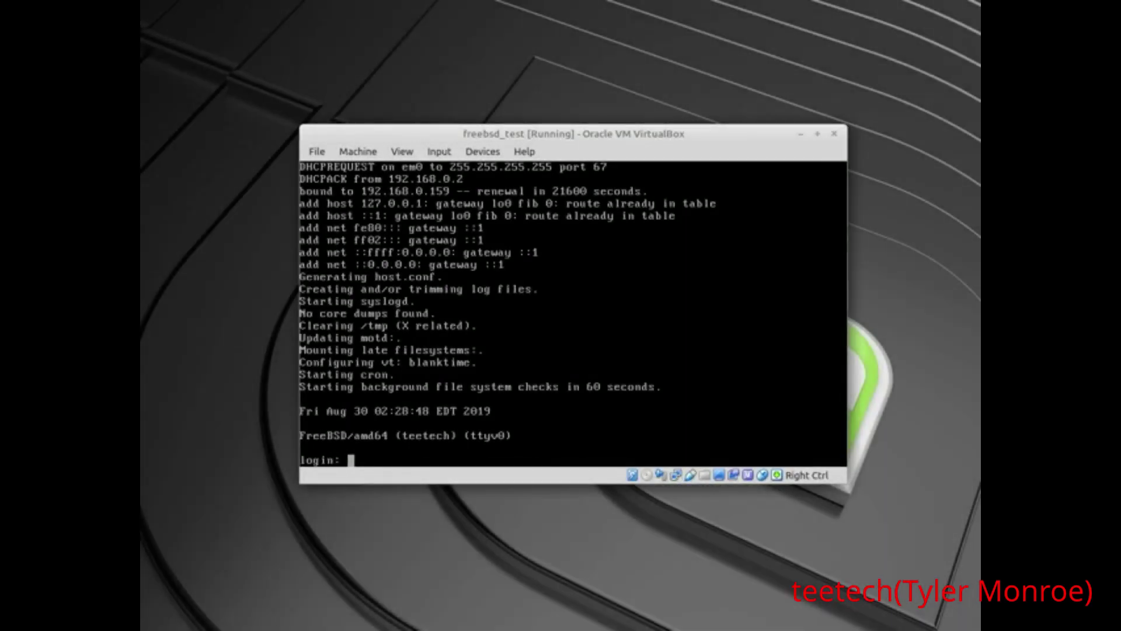
# Log in with the new user's name and password, then clear the console with clear
pyautogui.write('teetech')
pyautogui.press('Return')
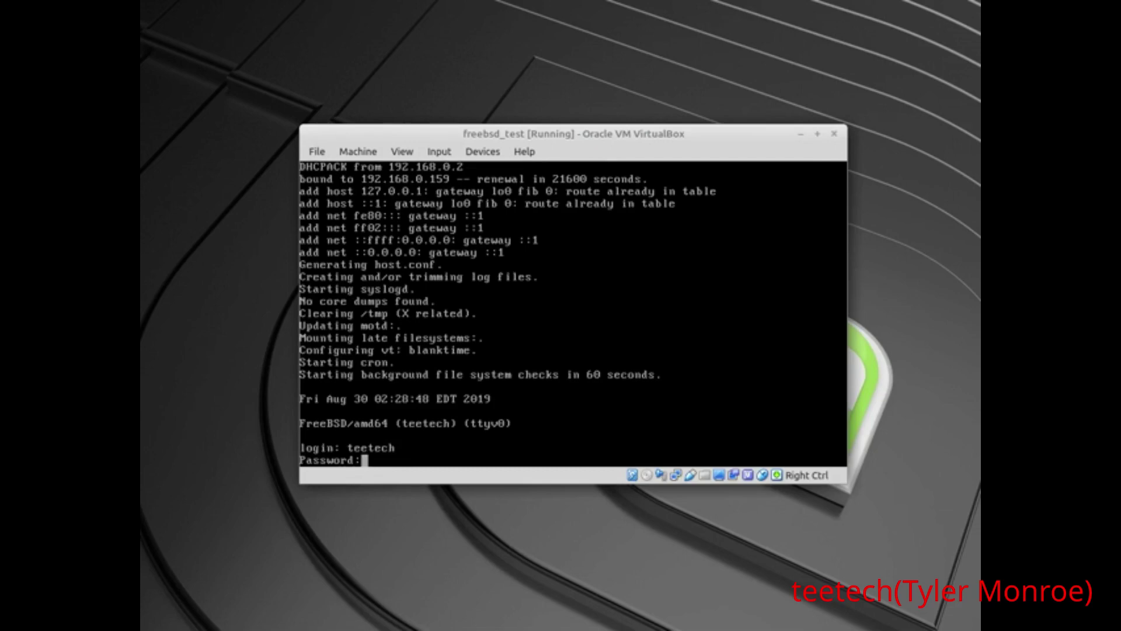
pyautogui.press('Return')
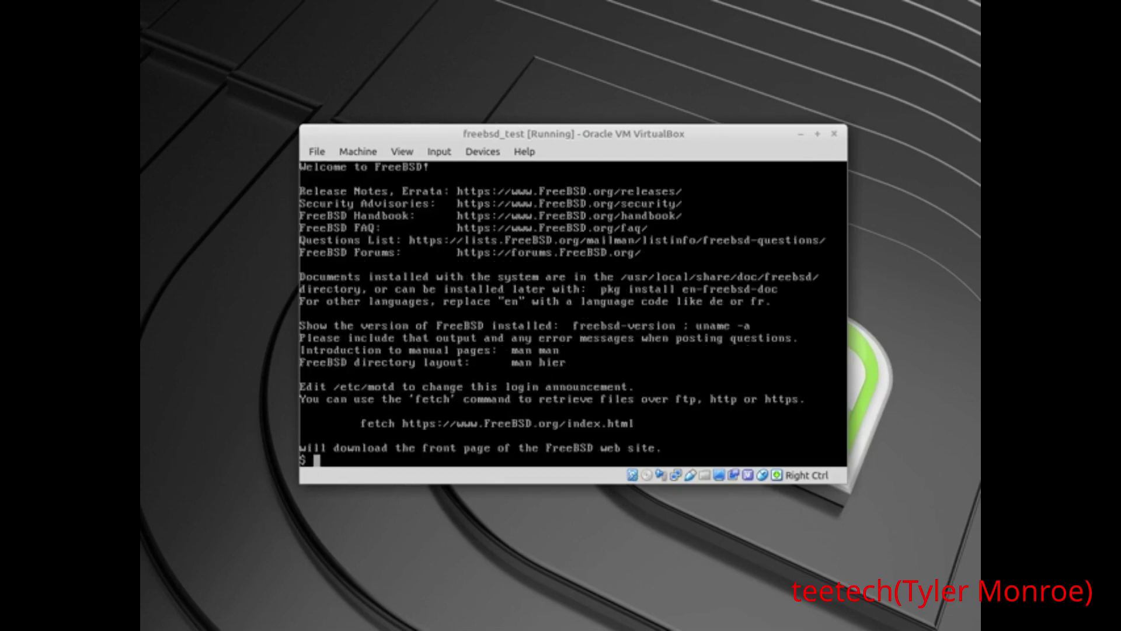
pyautogui.write('clear')
pyautogui.press('BackSpace')
pyautogui.press('BackSpace')
pyautogui.press('BackSpace')
pyautogui.press('BackSpace')
pyautogui.press('BackSpace')
pyautogui.write('clear')
pyautogui.press('Return')
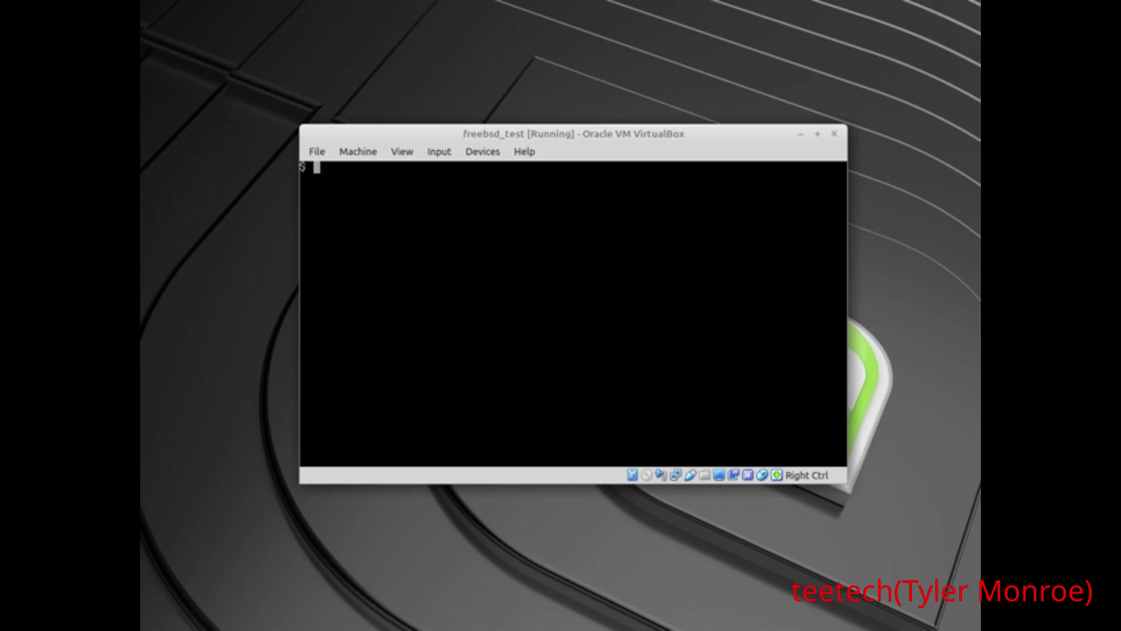
# Show the current directory with pwd and create a test directory with mkdir
pyautogui.write('pwd')
pyautogui.press('Return')
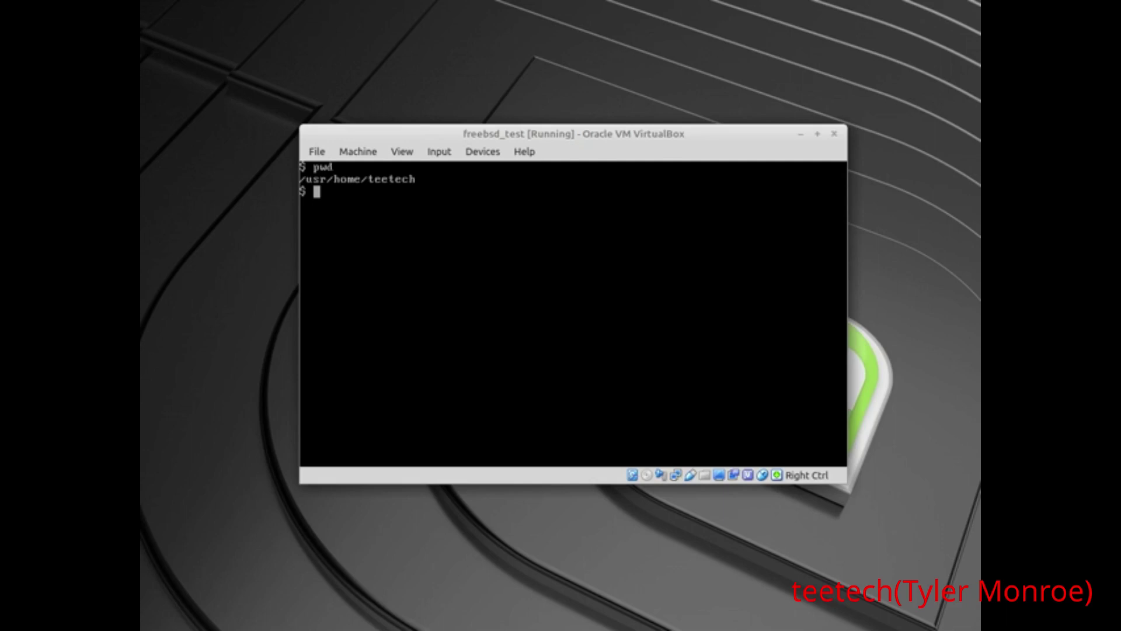
pyautogui.write('mkdir test')
pyautogui.press('Return')
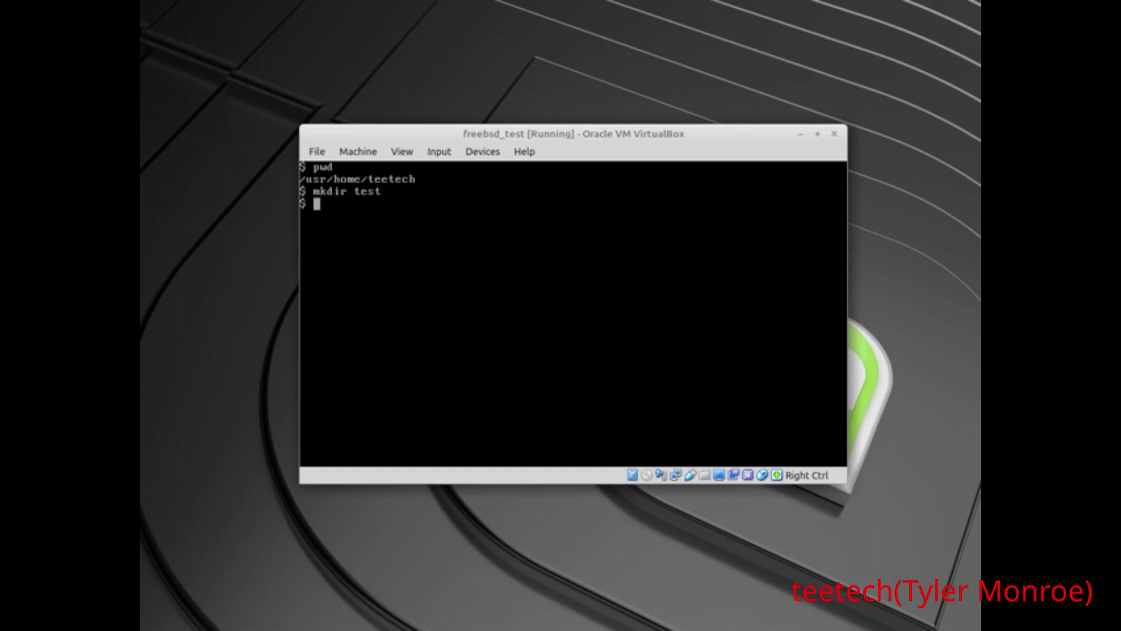
# Enter the test directory, confirm it with pwd, and open new file test.txt in vi
pyautogui.write('cd test')
pyautogui.press('Return')
pyautogui.write('pwd')
pyautogui.press('Return')
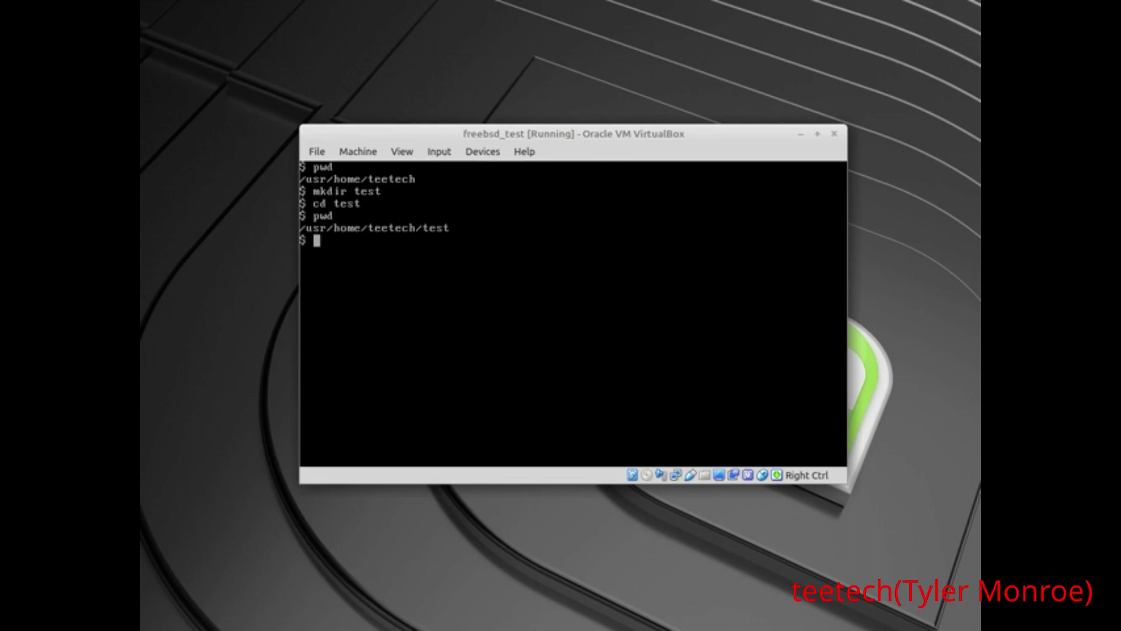
pyautogui.write('vi test.txt')
pyautogui.press('Return')
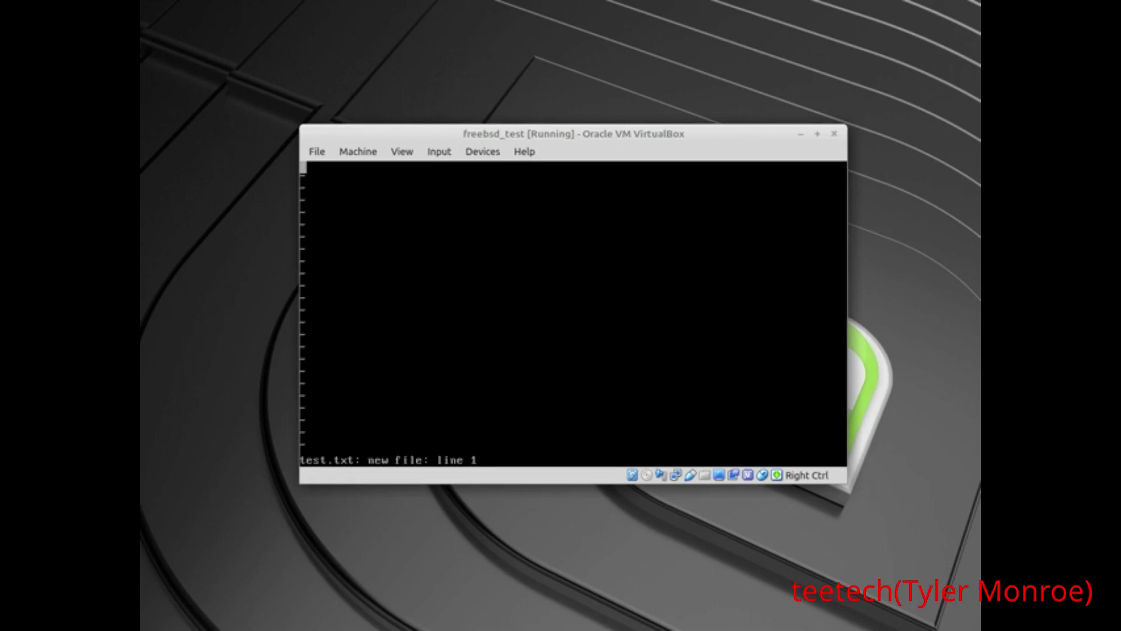
# Write the word 'test' into test.txt, save and quit vi with ZZ, then list it with ls
pyautogui.press('i')
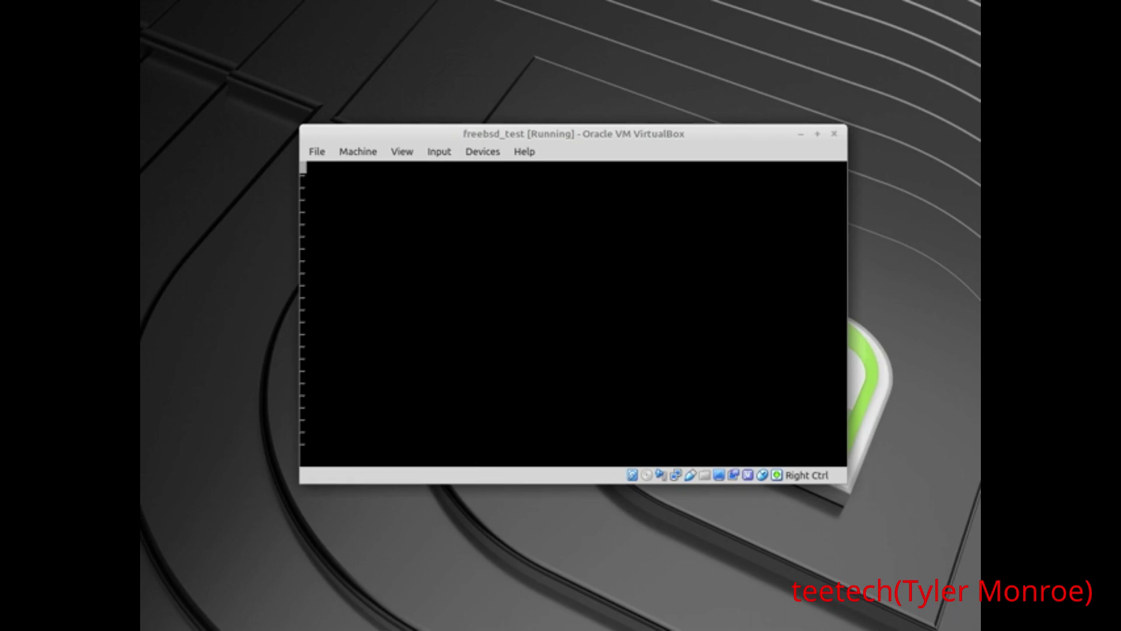
pyautogui.write('test')
pyautogui.press('Escape')
pyautogui.write(':wq')
pyautogui.press('BackSpace')
pyautogui.press('BackSpace')
pyautogui.press('BackSpace')
pyautogui.hotkey('shift', 'z')
pyautogui.hotkey('shift', 'z')
pyautogui.write('ls')
pyautogui.press('Return')
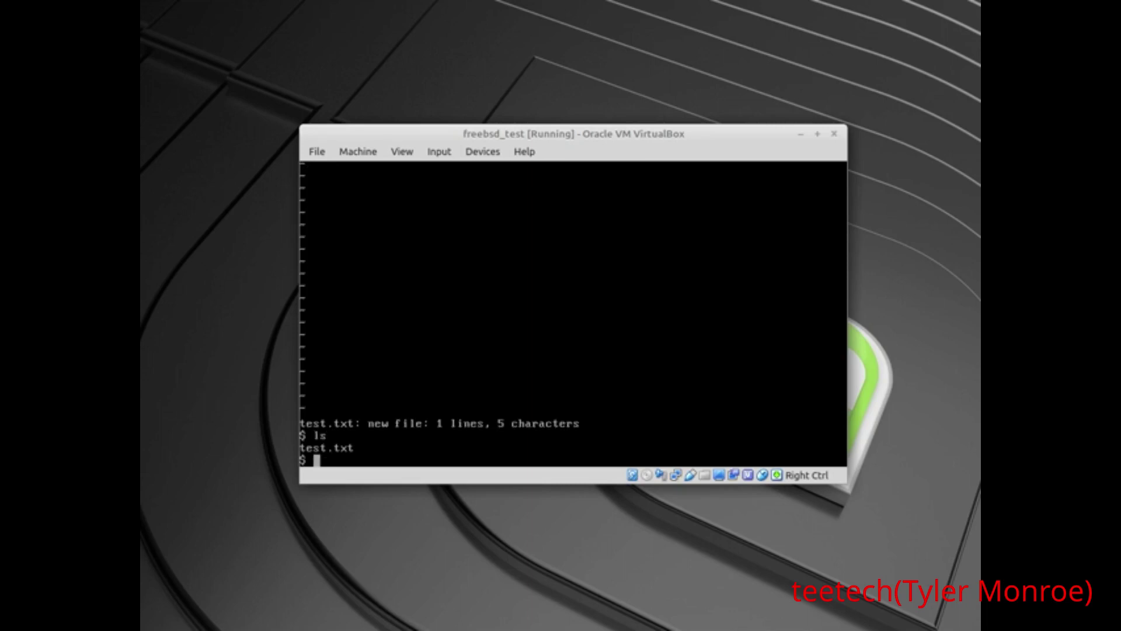
# Show test.txt's contents and rename it to testrenamed.txt, confirming with ls
pyautogui.write('cat test.txt')
pyautogui.press('Return')
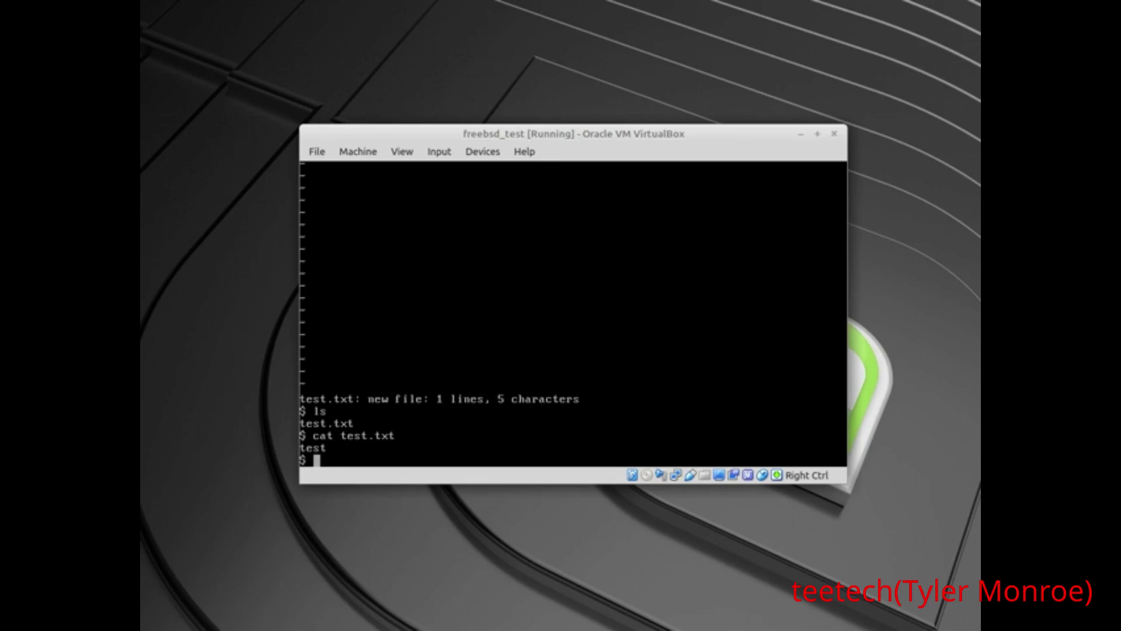
pyautogui.write('mv test.txt test')
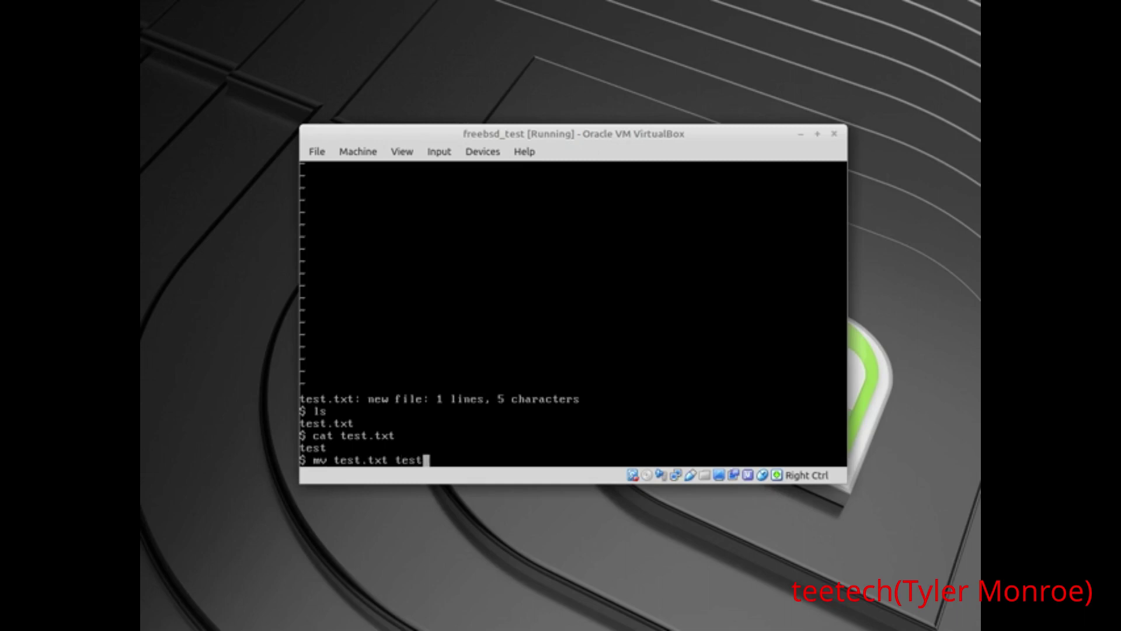
pyautogui.write('renamed.txt')
pyautogui.press('Return')
pyautogui.write('ls')
pyautogui.press('Return')
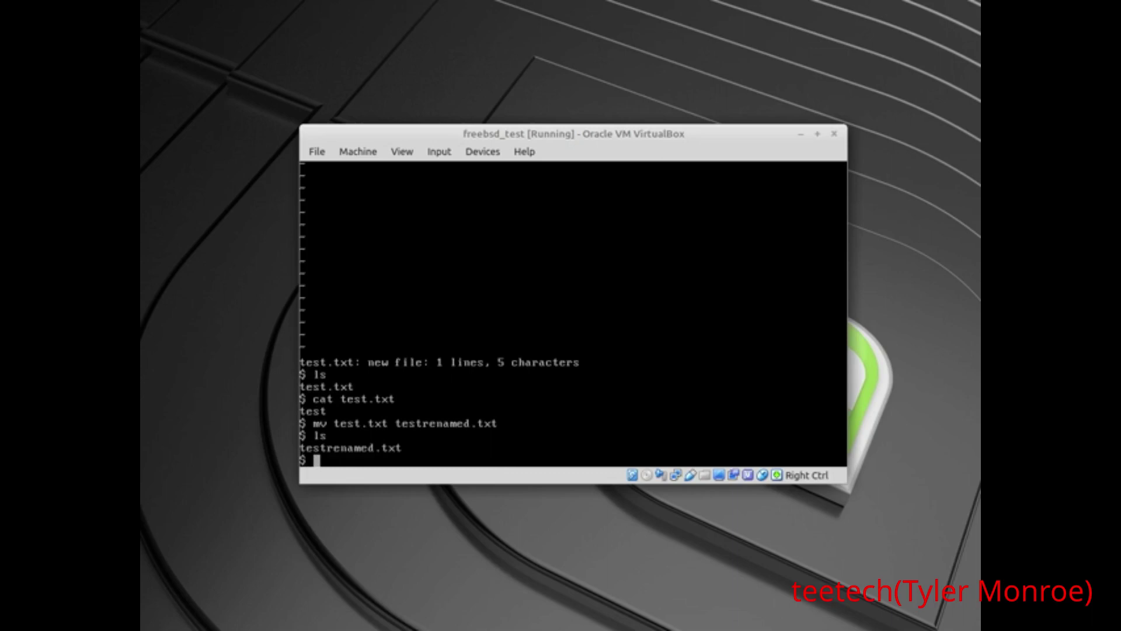
# Delete testrenamed.txt with rm and confirm the folder is empty with ls
pyautogui.write('rm test')
pyautogui.press('Tab')
pyautogui.press('Return')
pyautogui.write('ls')
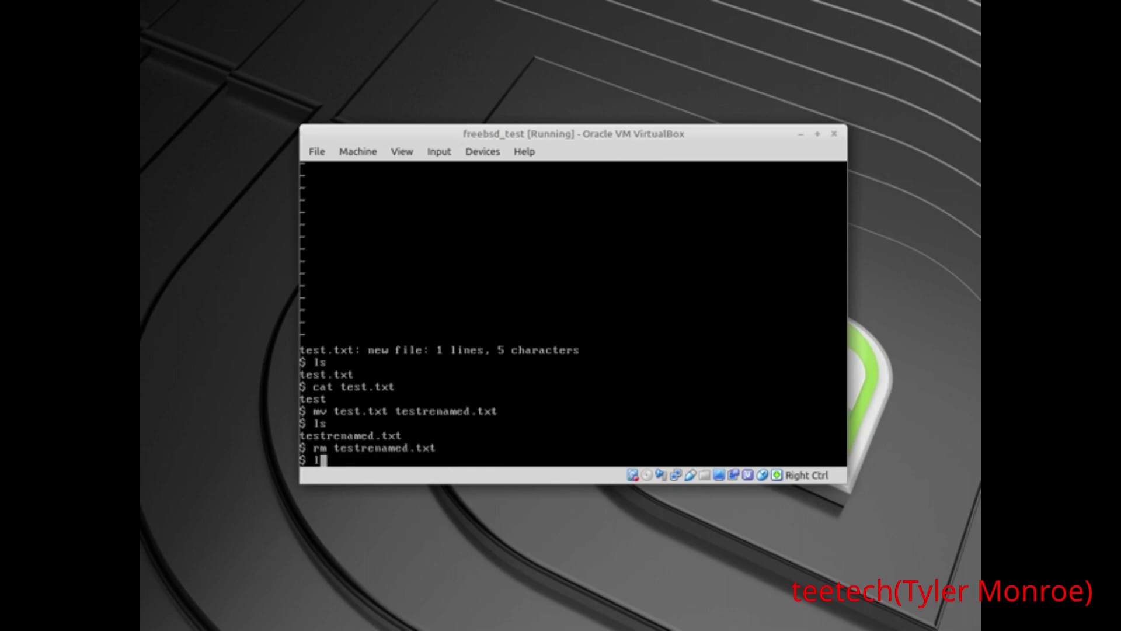
pyautogui.press('Return')
# Move up to the home directory with cd .., then check it with pwd and ls
pyautogui.write('cd ..')
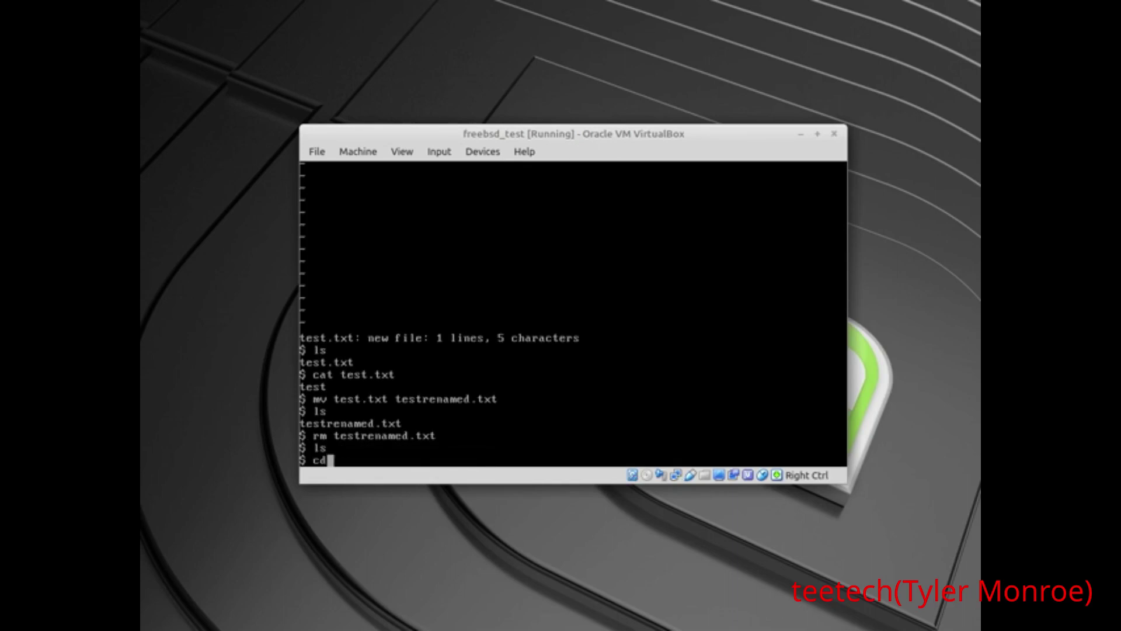
pyautogui.press('Return')
pyautogui.write('pwd')
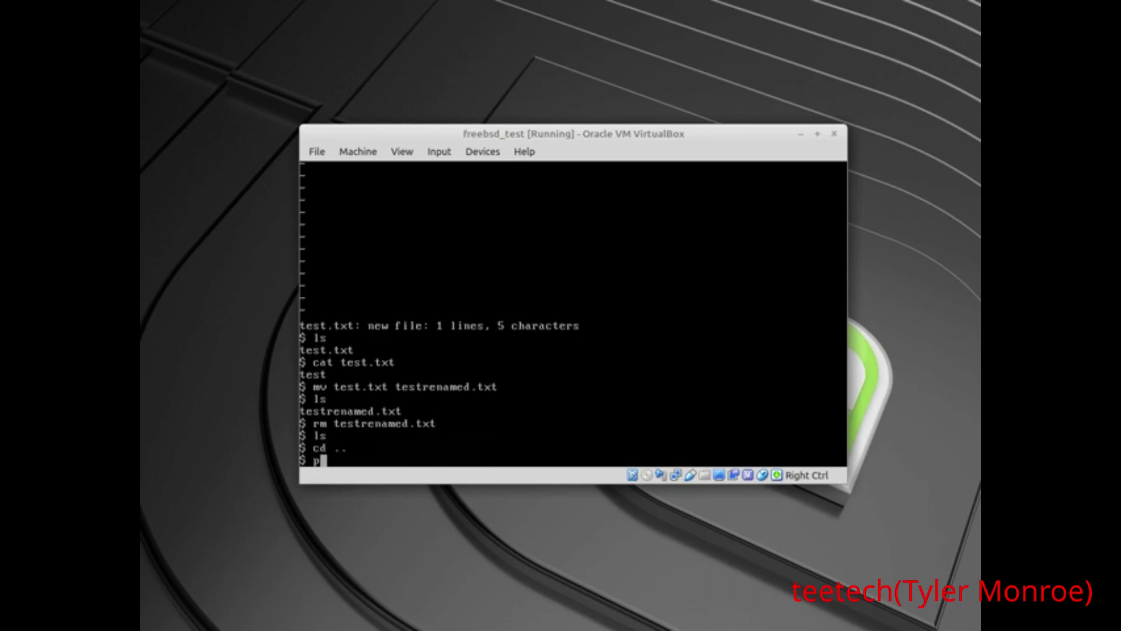
pyautogui.press('Return')
pyautogui.write('ls')
pyautogui.press('Return')
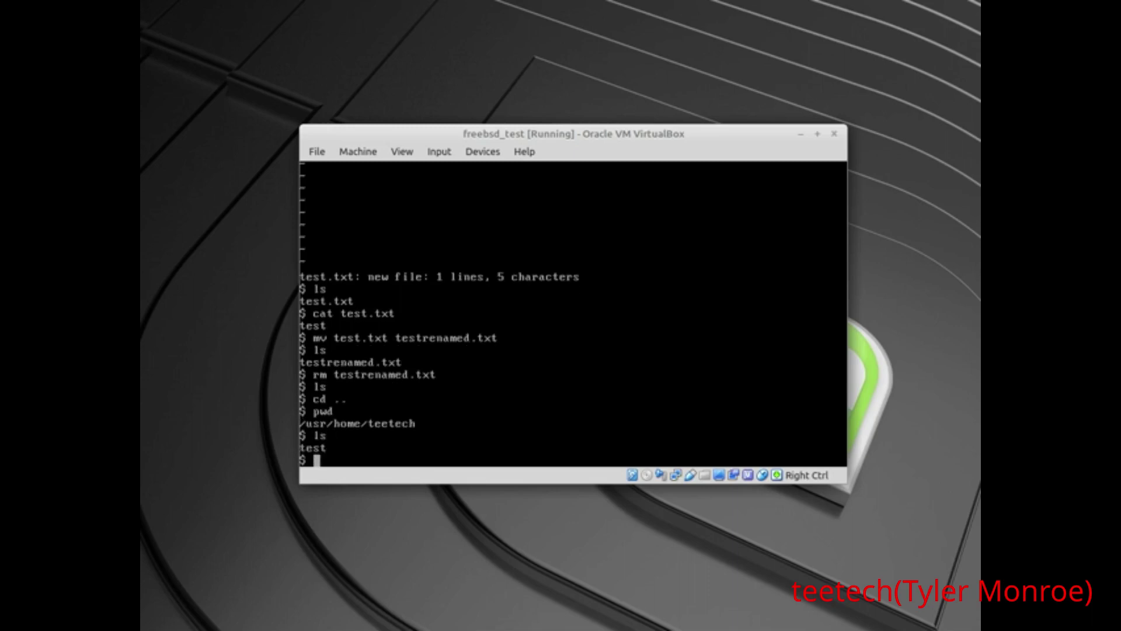
# Remove the test folder with rm -rf test/, confirm with ls, and clear the screen
pyautogui.write('rm -rf')
pyautogui.press('BackSpace')
pyautogui.press('BackSpace')
pyautogui.write('f test/')
pyautogui.press('Return')
pyautogui.write('ls')
pyautogui.press('Return')
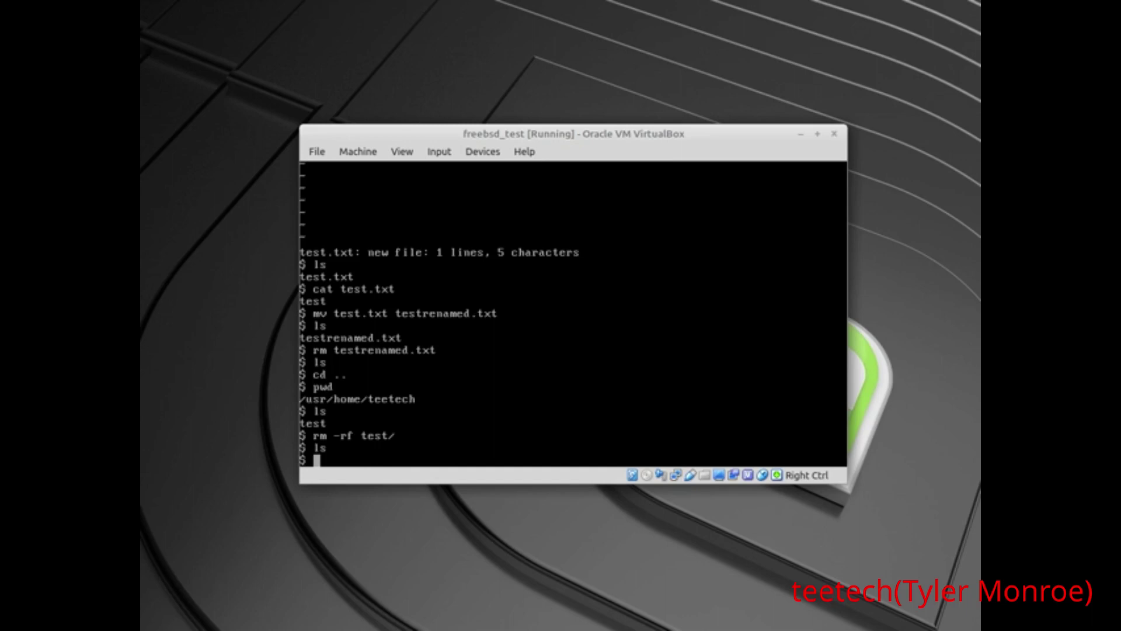
pyautogui.write('clear')
pyautogui.press('Return')
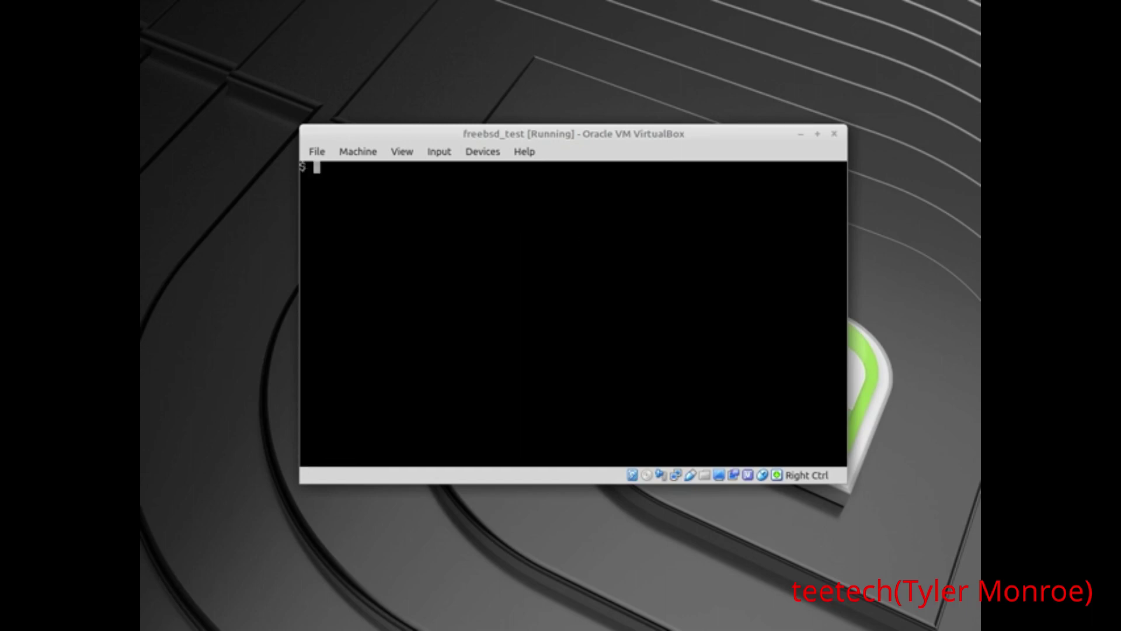
# Become root with su and the root password, clear, then go to /root and verify with pwd
pyautogui.write('su')
pyautogui.press('Return')
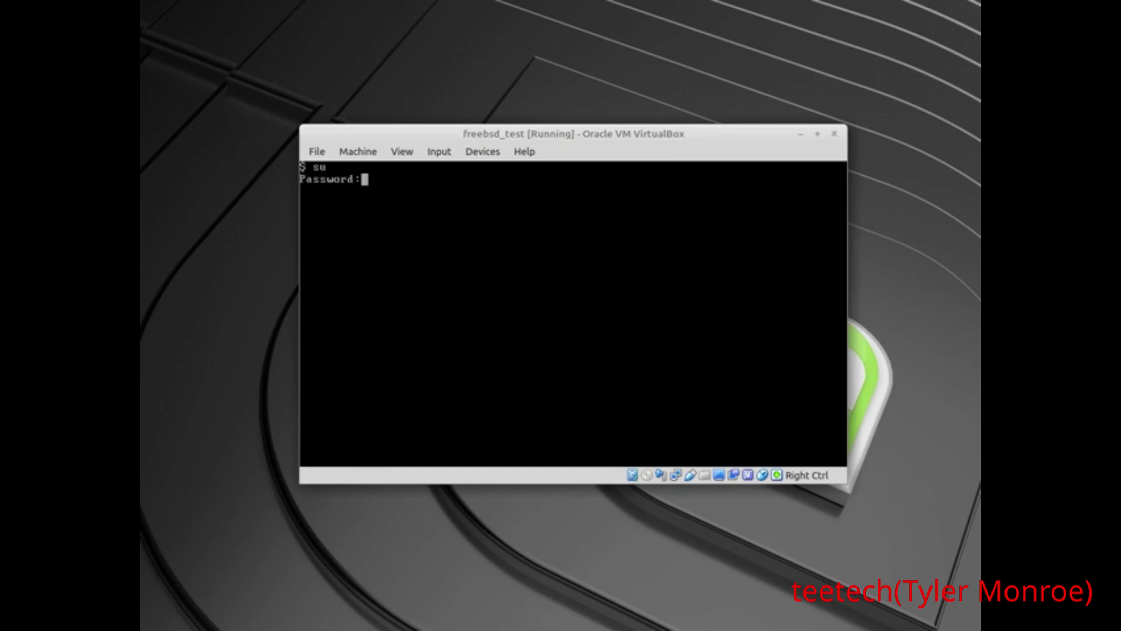
pyautogui.press('Return')
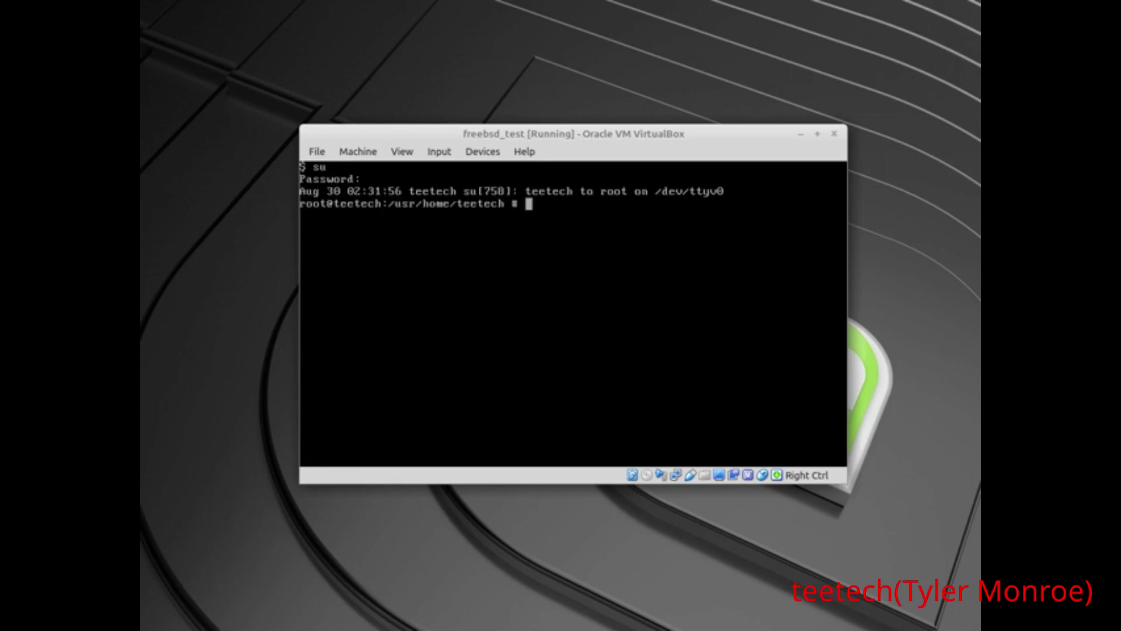
pyautogui.press('Return')
pyautogui.press('Return')
pyautogui.write('clear')
pyautogui.press('Return')
pyautogui.write('cd')
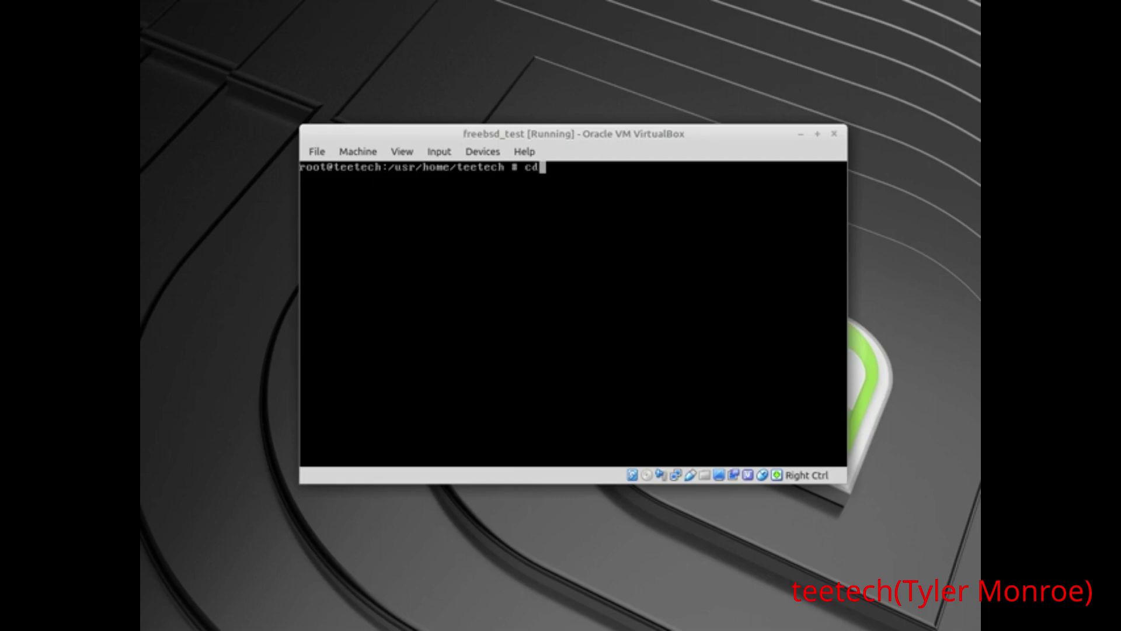
pyautogui.press('Return')
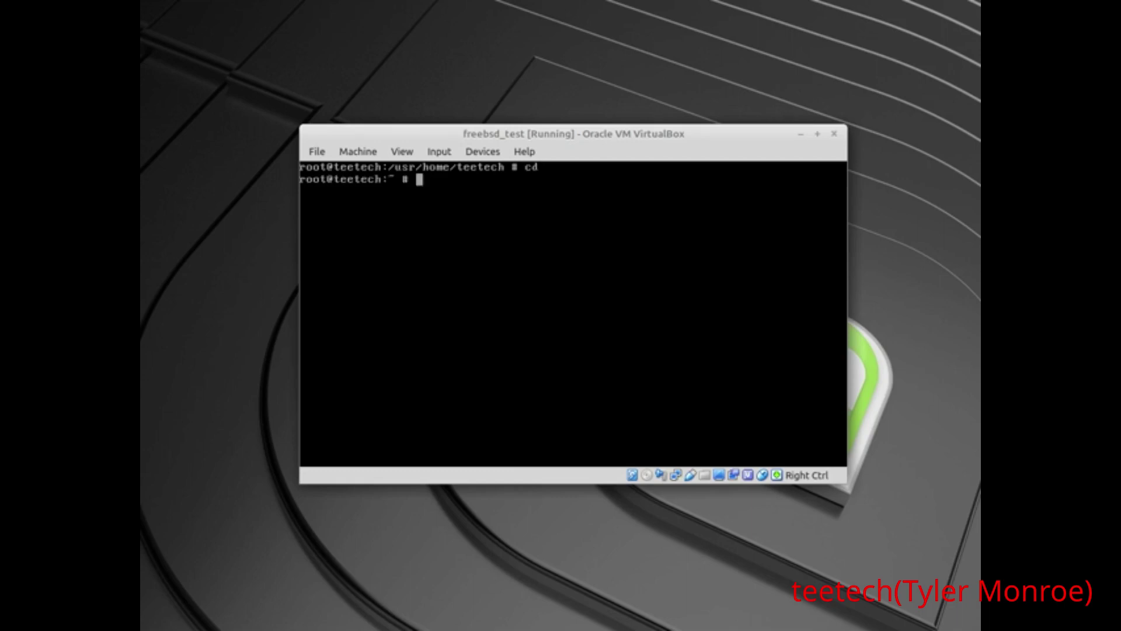
pyautogui.write('pwd')
pyautogui.press('Return')
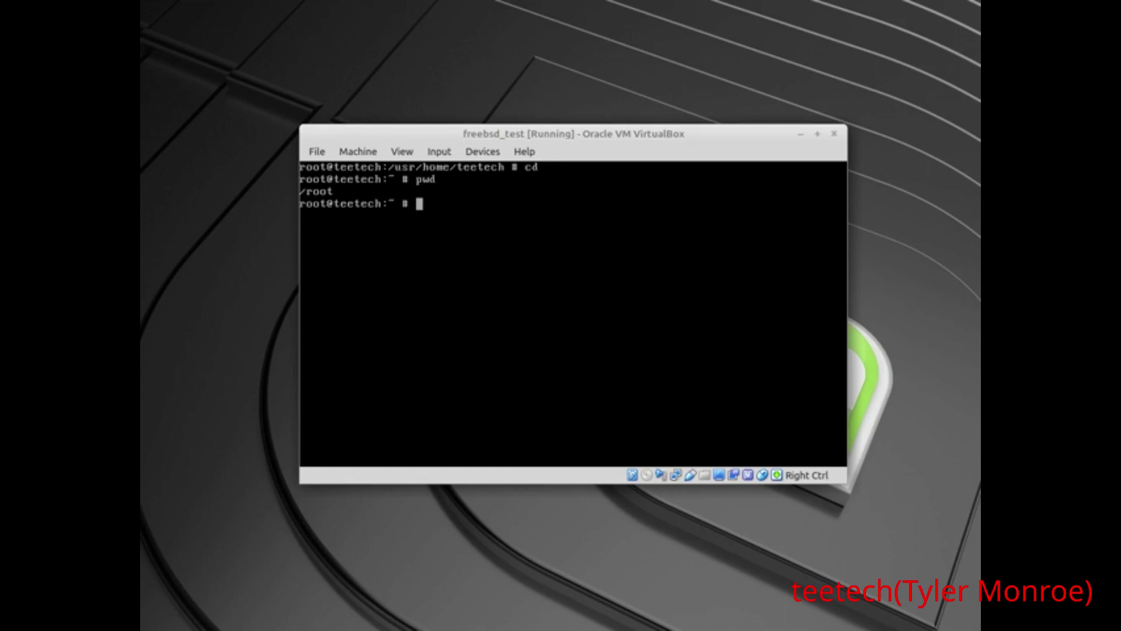
# Ping google.com to confirm connectivity, clear the console, and enter freebsd-update fetch
pyautogui.write('ping google.com')
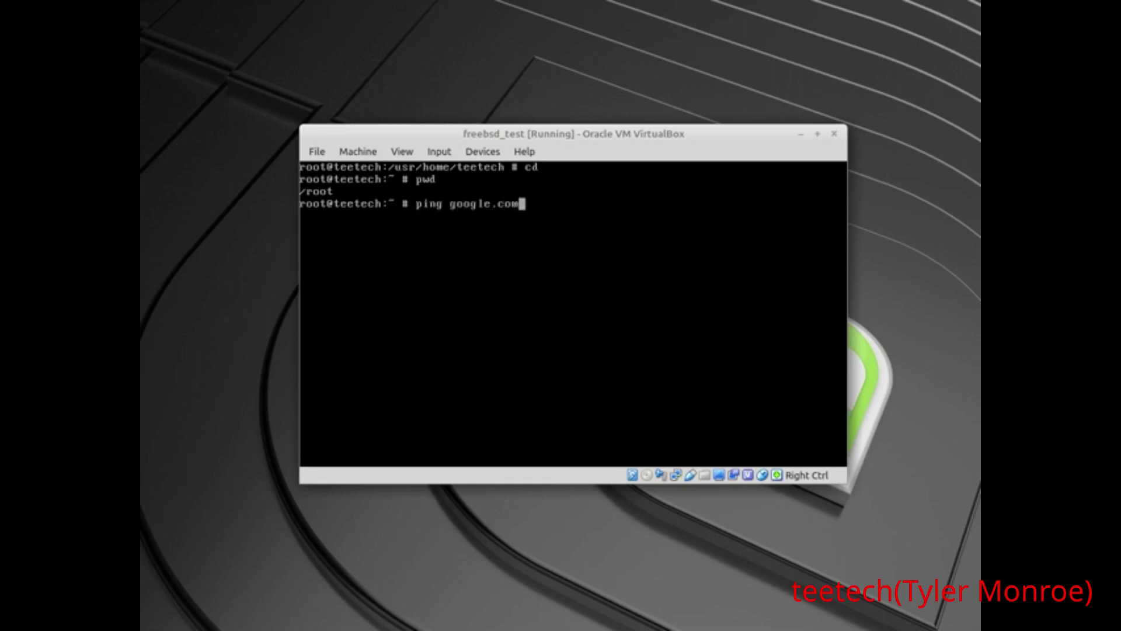
pyautogui.press('Return')
pyautogui.hotkey('ctrl', 'c')
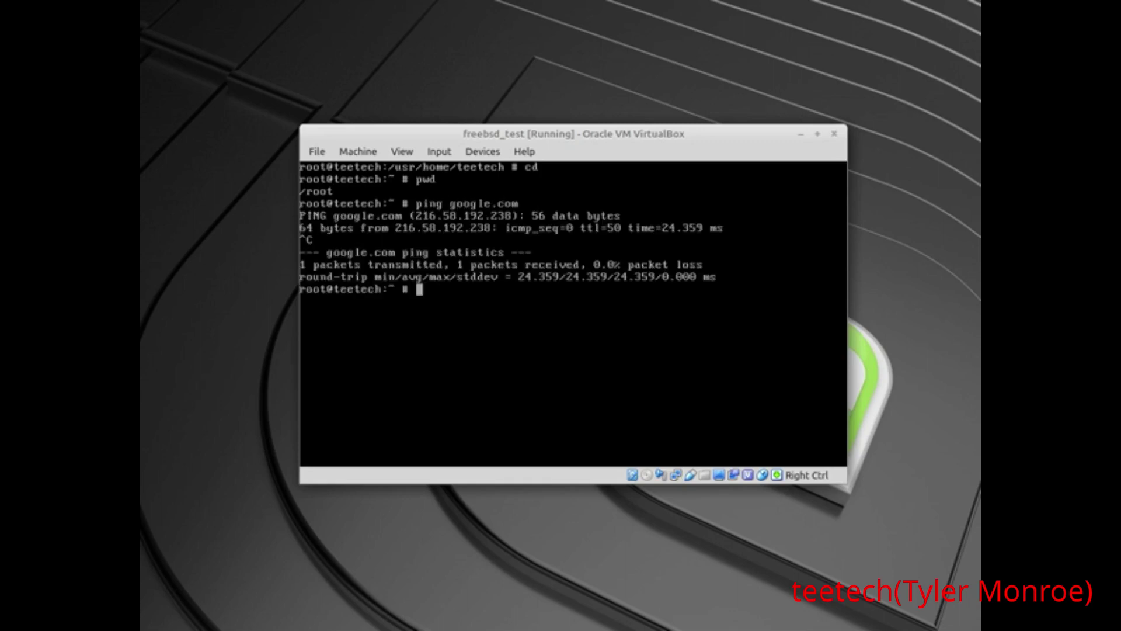
pyautogui.write('clear')
pyautogui.press('Return')
pyautogui.write('freebsd-u')
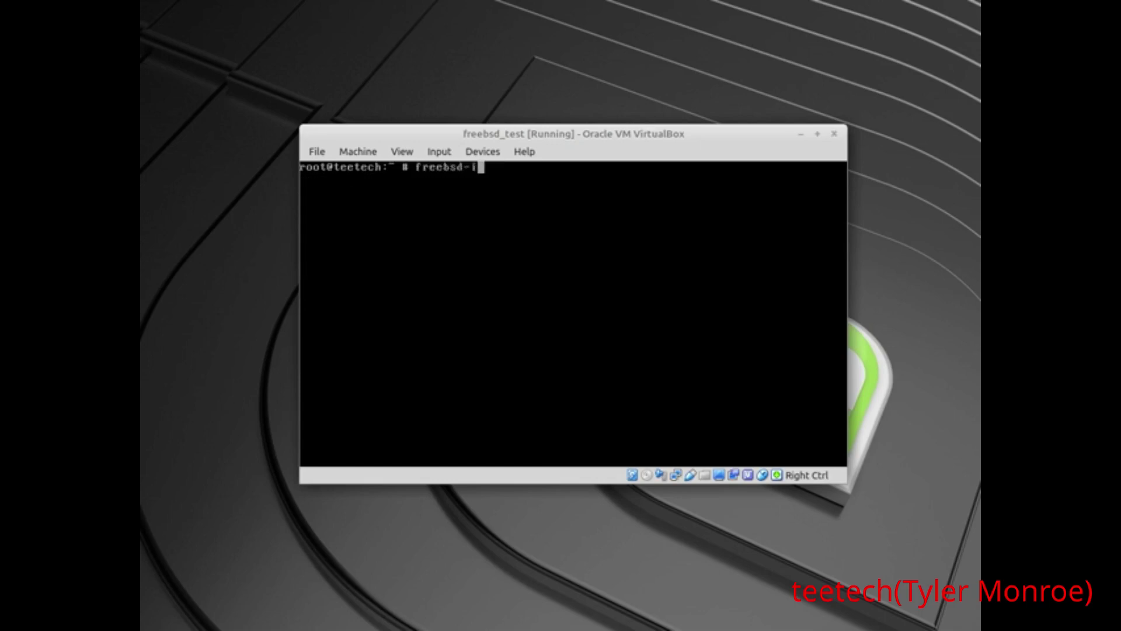
pyautogui.write('pdate fetch')
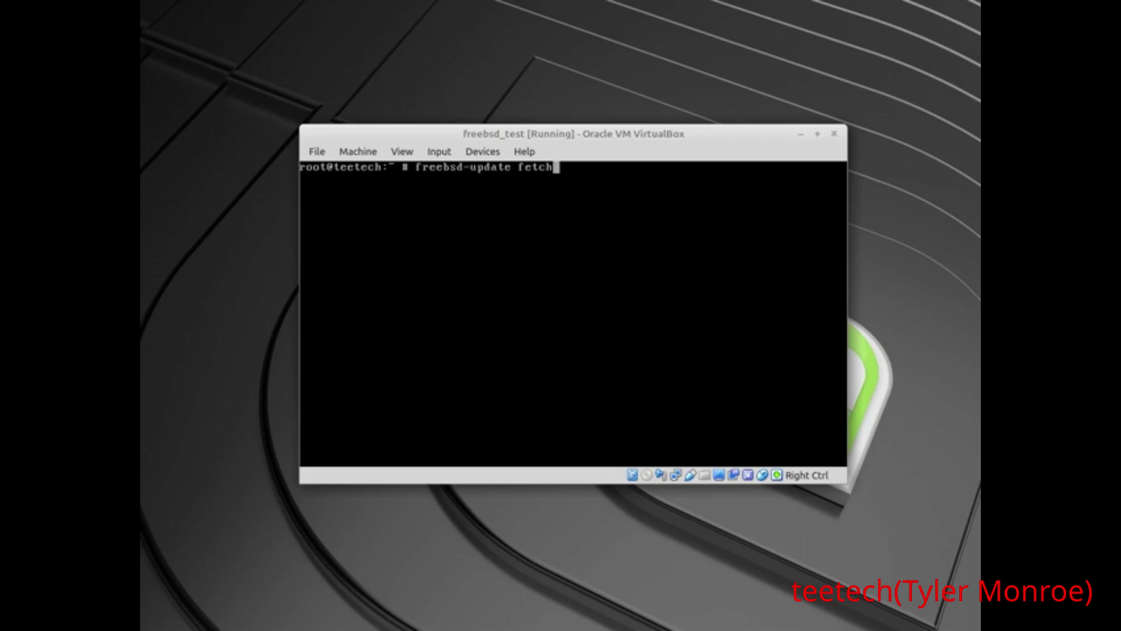
# Fetch the 12.0-RELEASE-p10 updates and page through the files to be removed and updated
pyautogui.press('Return')
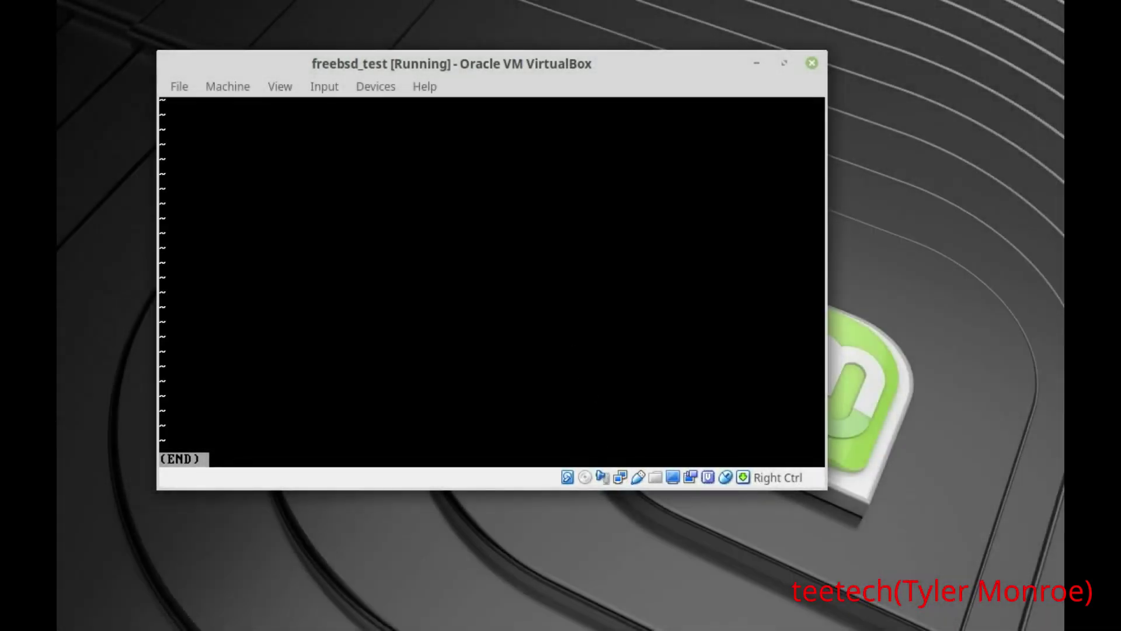
pyautogui.press('q')
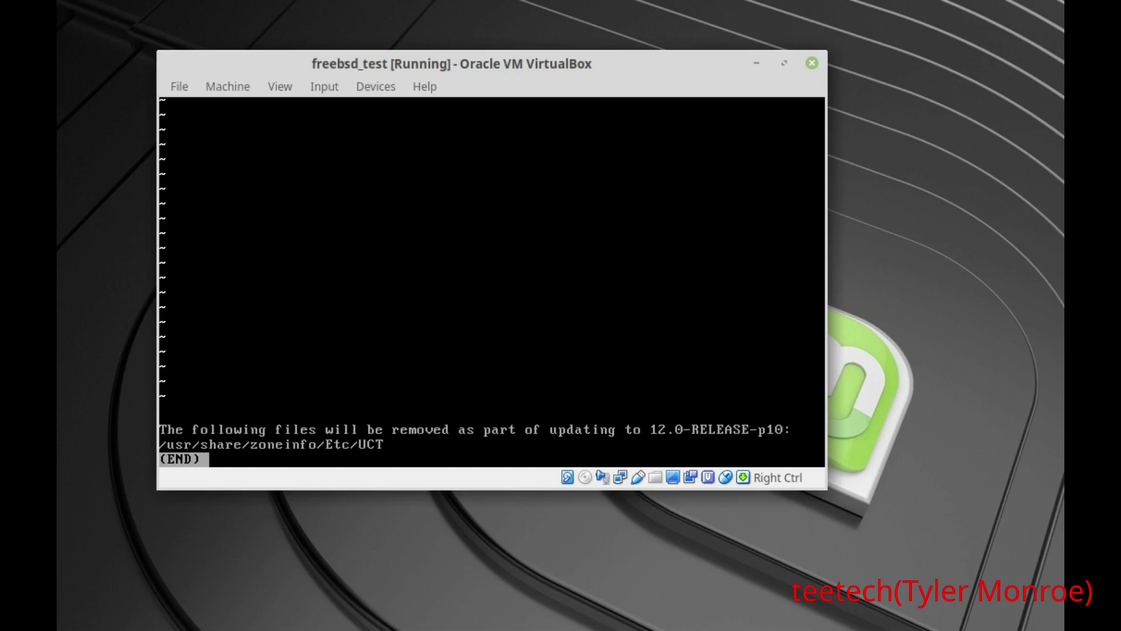
pyautogui.press('q')
pyautogui.press('q')
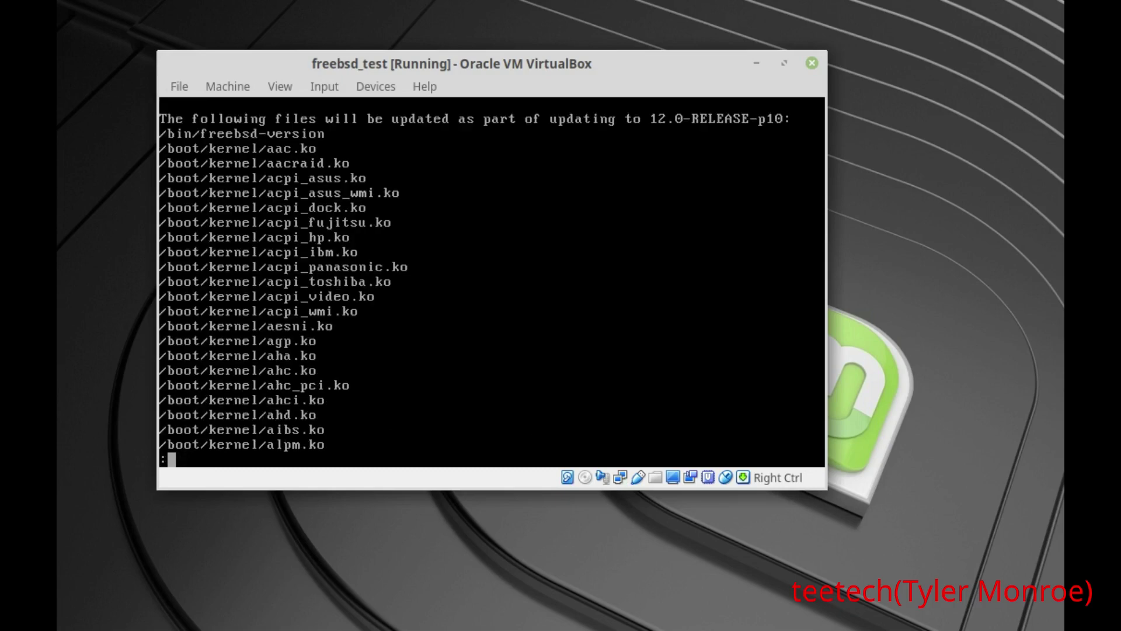
pyautogui.press('Return')
pyautogui.press('Return')
pyautogui.press('Return')
pyautogui.press('Return')
pyautogui.press('Return')
pyautogui.press('Return')
pyautogui.press('Return')
pyautogui.press('Return')
pyautogui.press('Return')
pyautogui.press('Return')
pyautogui.press('Return')
pyautogui.press('Return')
pyautogui.press('Return')
pyautogui.press('Return')
pyautogui.press('Return')
pyautogui.press('Return')
pyautogui.press('Return')
pyautogui.press('Return')
pyautogui.press('Return')
pyautogui.press('Return')
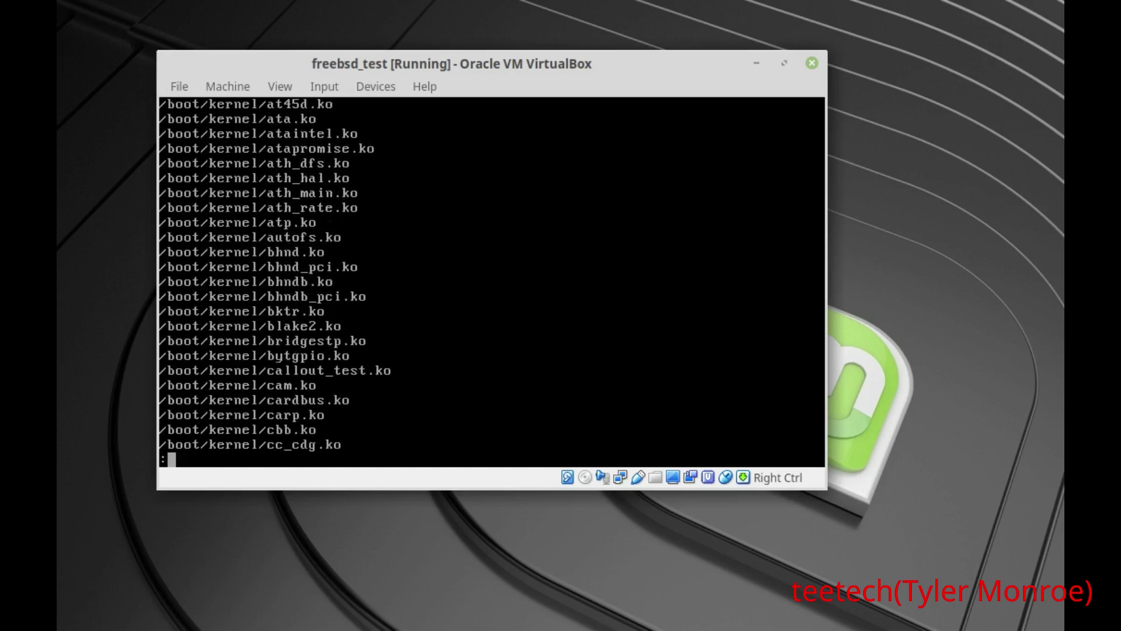
pyautogui.press('Return')
pyautogui.press('q')
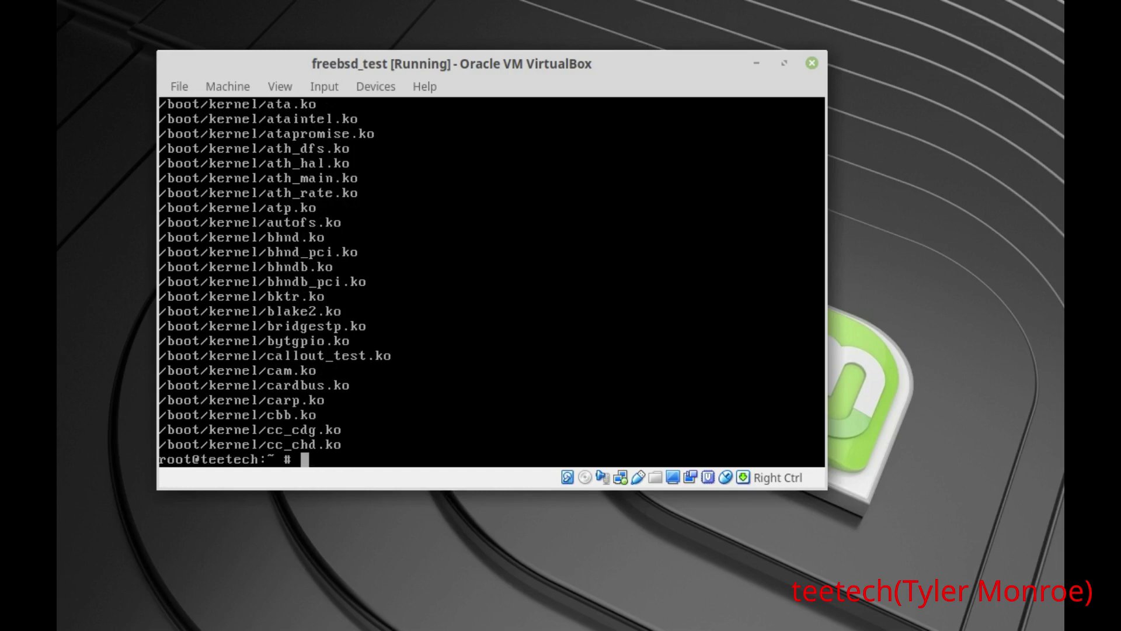
pyautogui.press('Return')
pyautogui.press('Return')
pyautogui.press('Return')
pyautogui.press('Return')
pyautogui.press('Return')
pyautogui.press('Return')
pyautogui.press('Return')
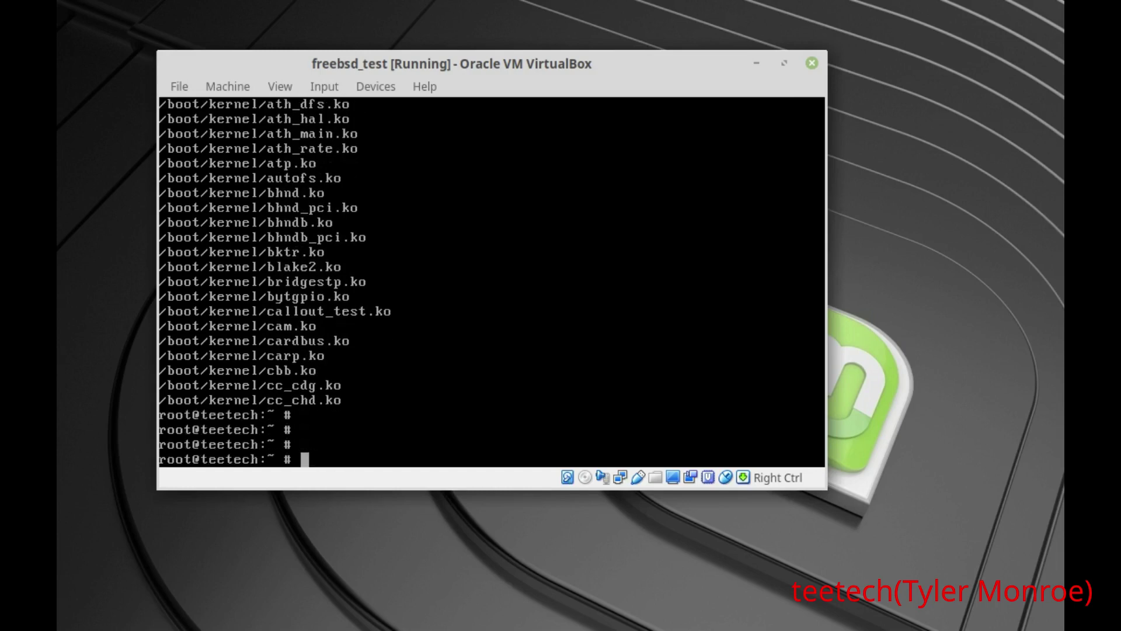
# Run freebsd-update install until it reports 'Installing updates... done.'
pyautogui.write('fr')
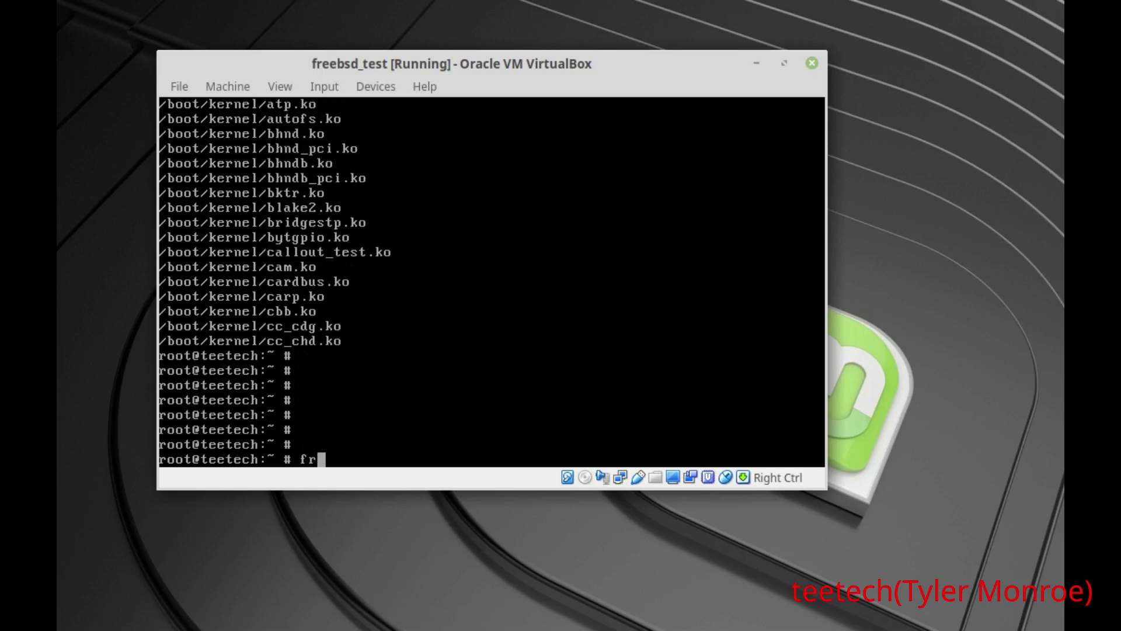
pyautogui.write('eebsd-upd')
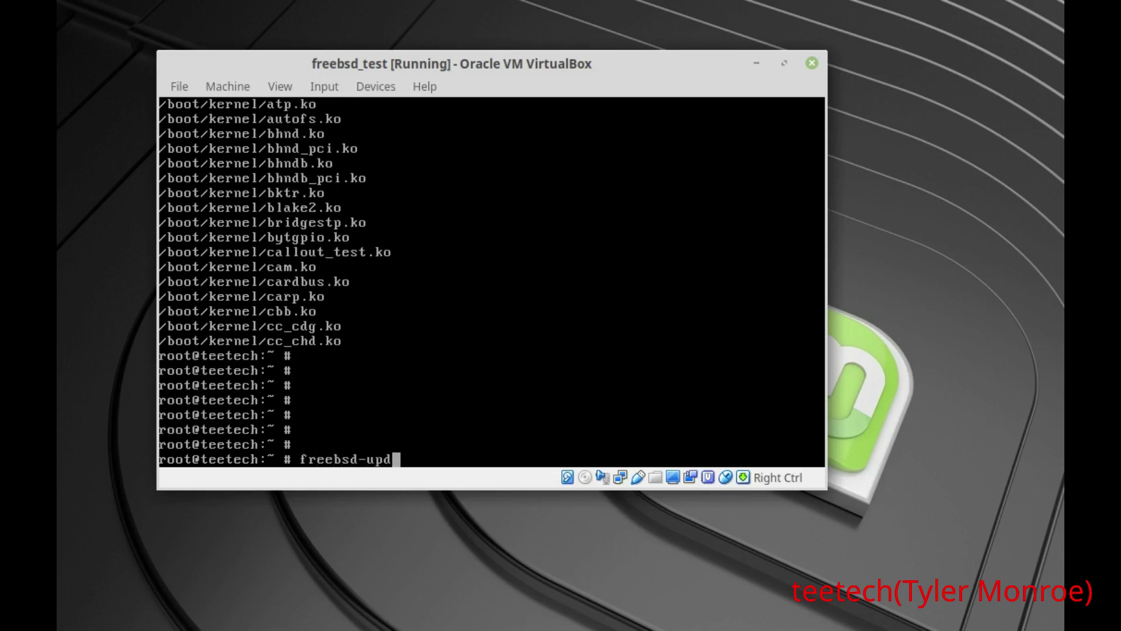
pyautogui.write('ate install')
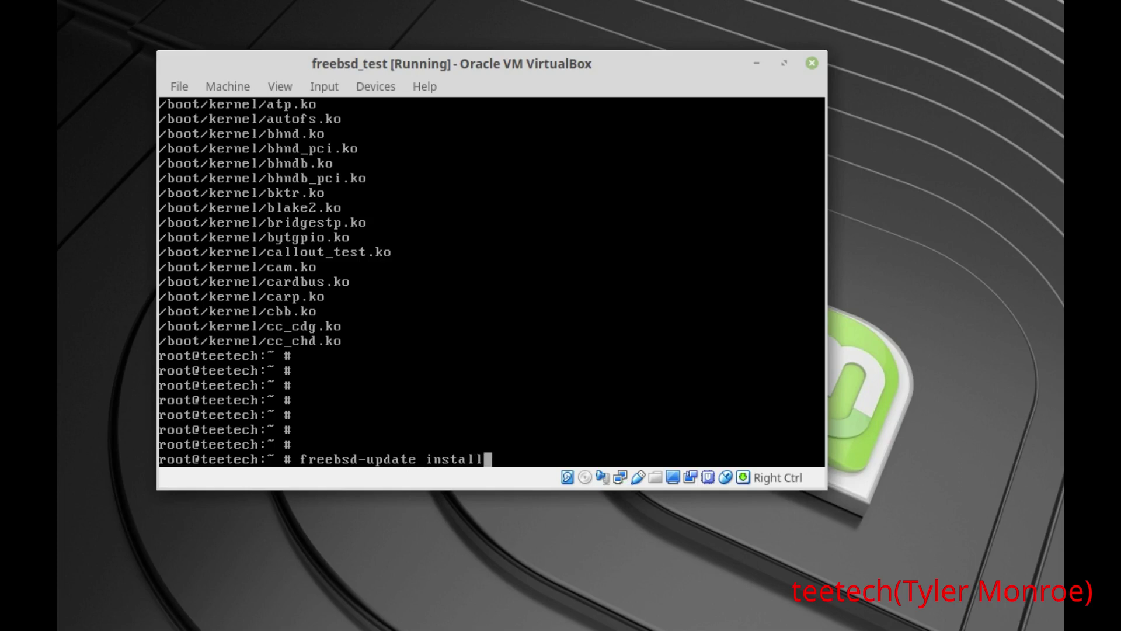
pyautogui.press('Return')
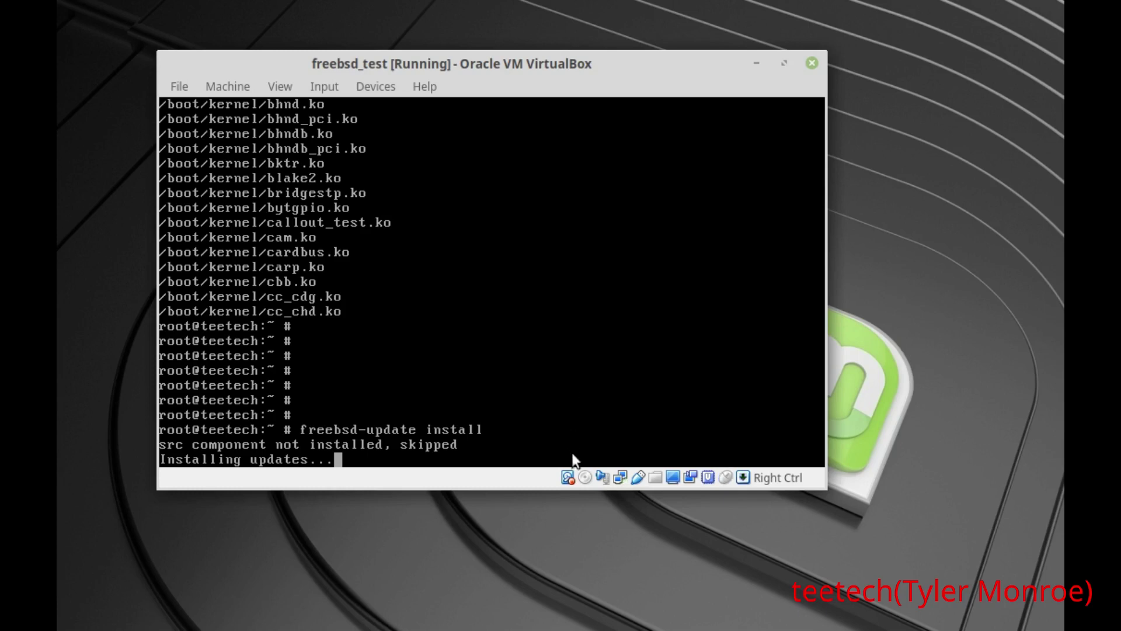
pyautogui.click(606, 390)
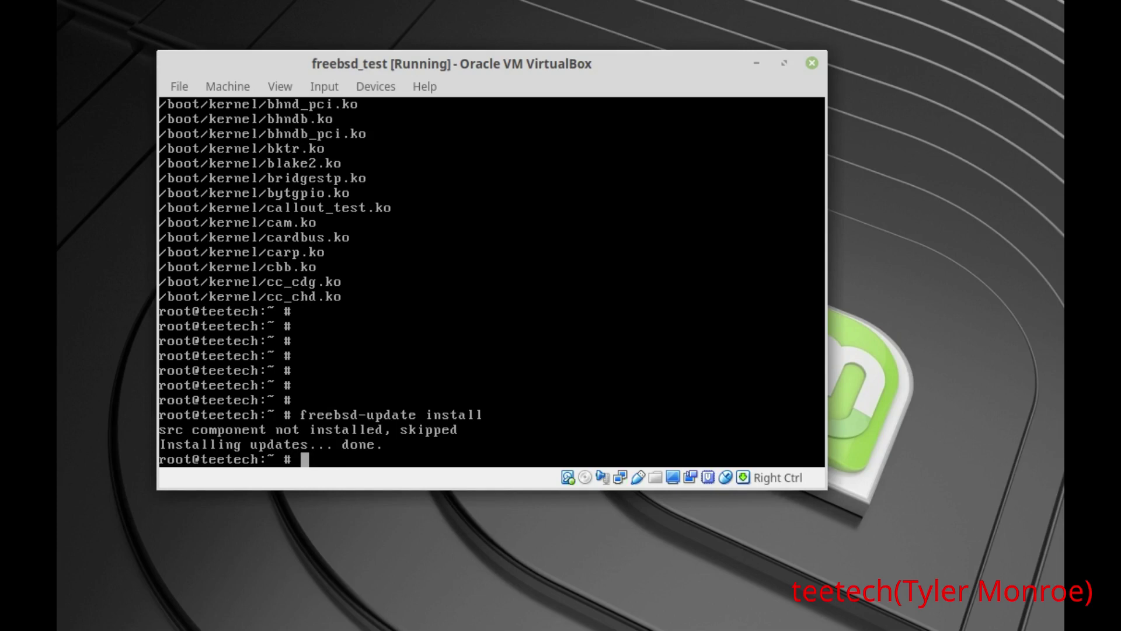
pyautogui.press('Return')
pyautogui.press('Return')
pyautogui.press('Return')
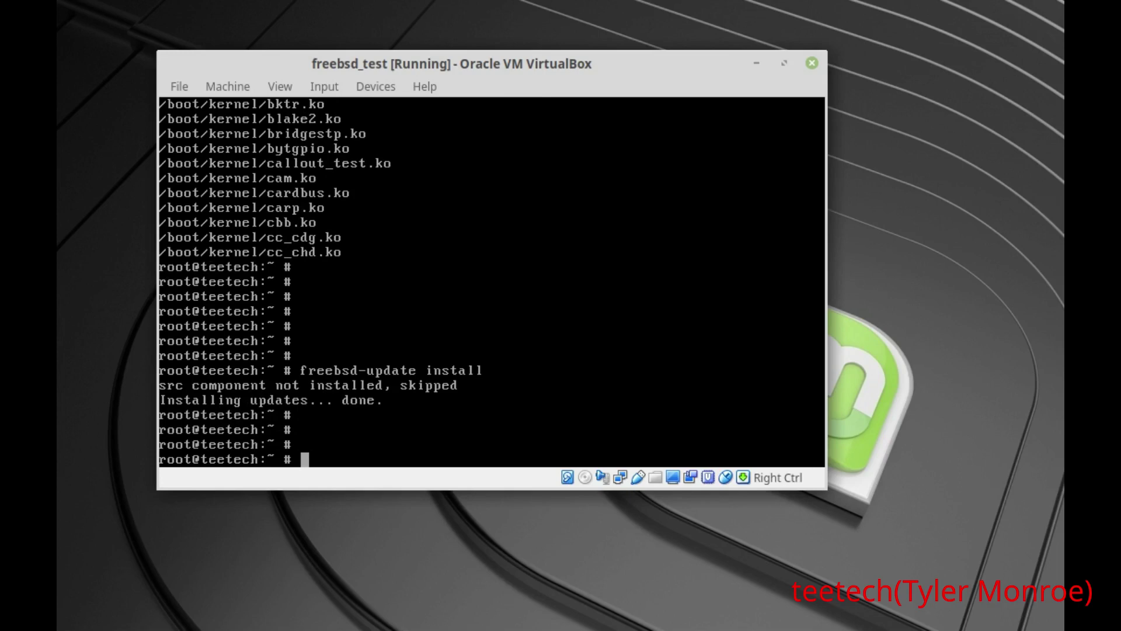
# Check disk usage with df -h (ada0p2 at 17%), then reboot the guest to the login prompt
pyautogui.write('df -h')
pyautogui.press('Return')
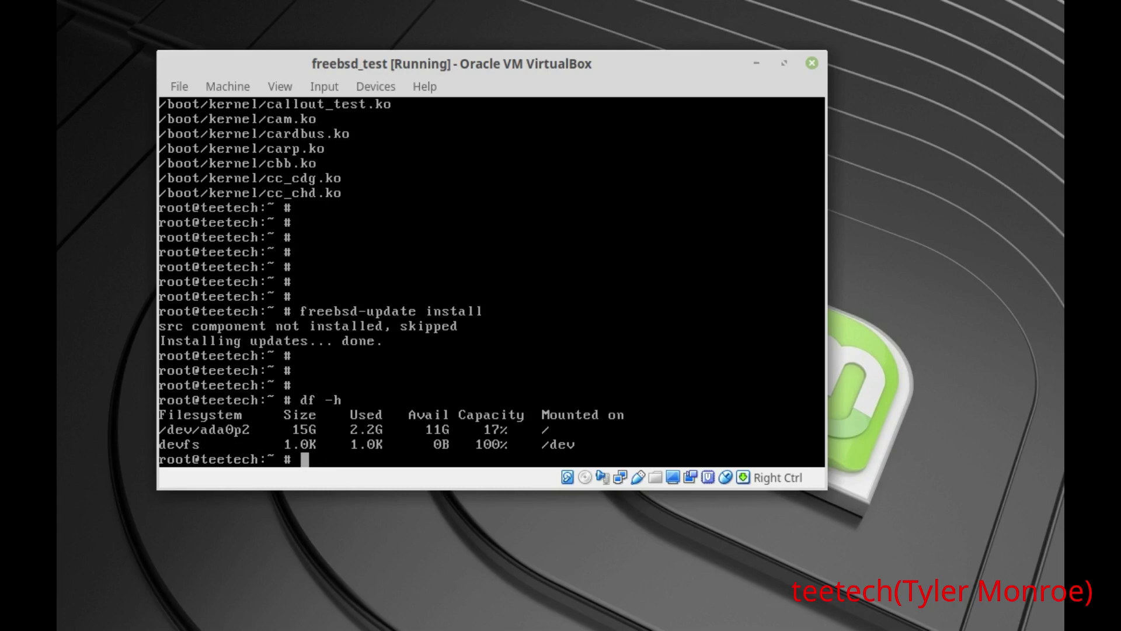
pyautogui.write('reboot')
pyautogui.press('Return')
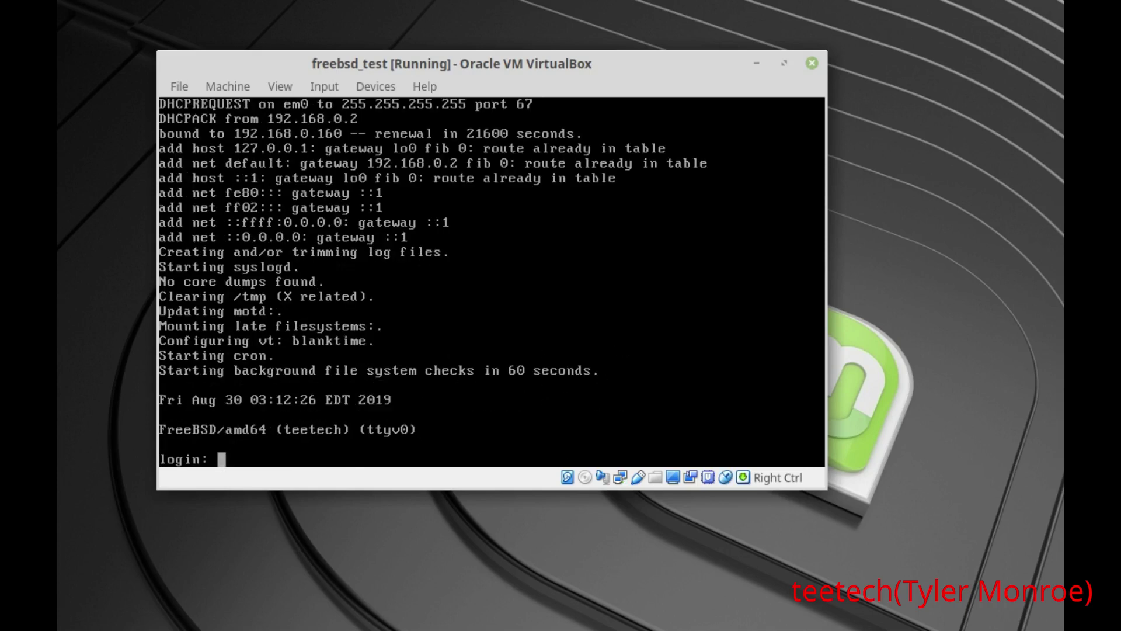
# Log in as the regular user with the account password and clear the console
pyautogui.write('teetech')
pyautogui.press('Return')
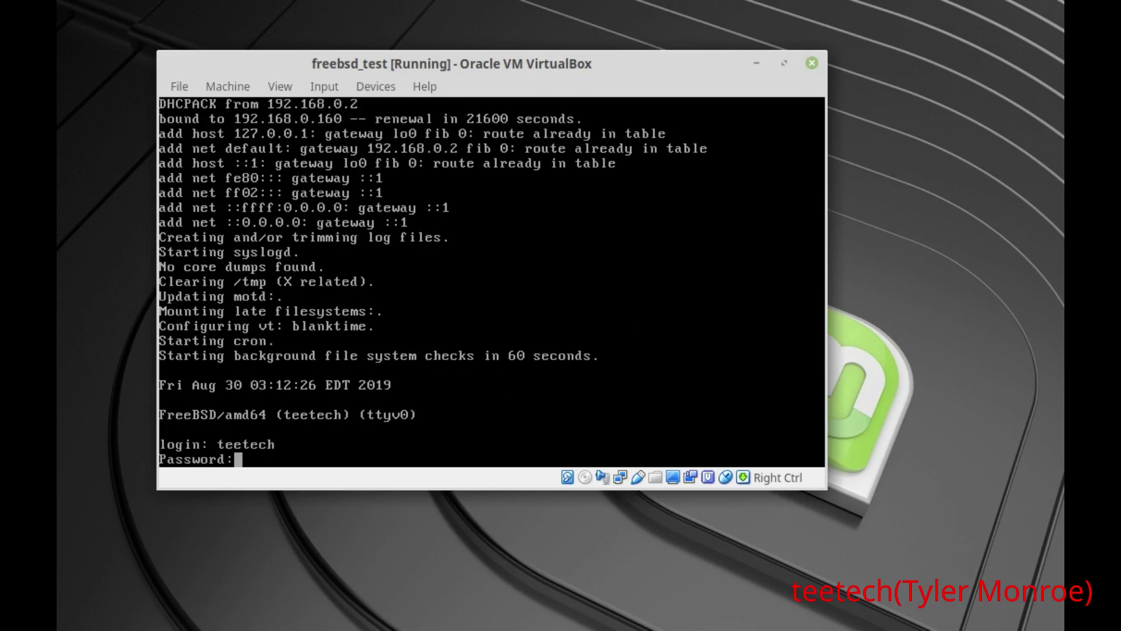
pyautogui.press('Return')
pyautogui.write('clear')
pyautogui.press('Return')
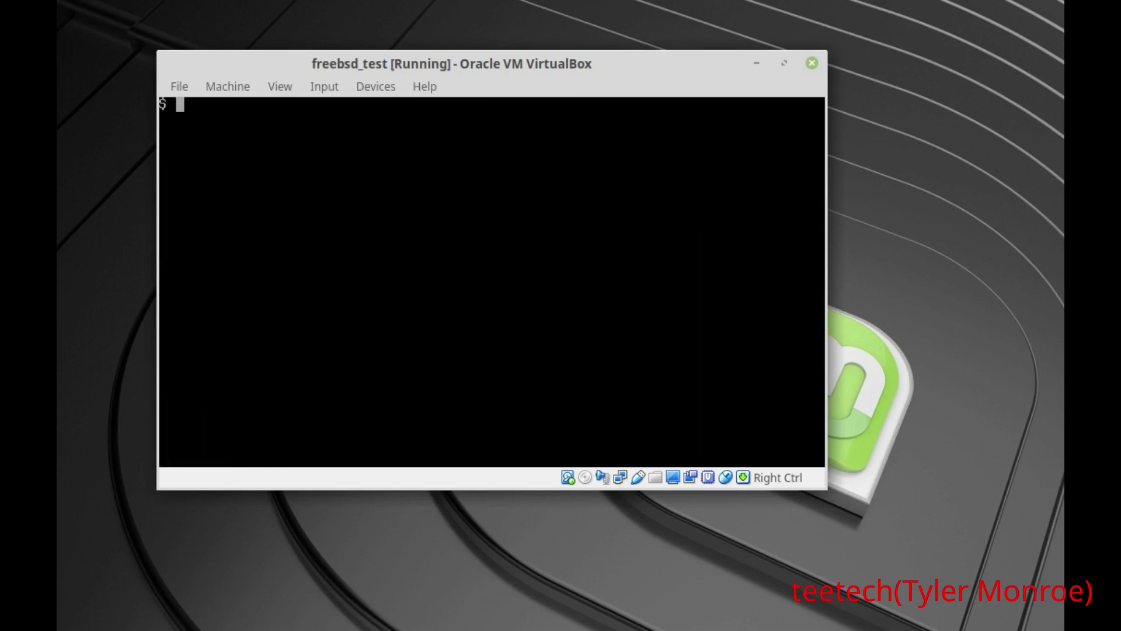
# Become root with su, confirm 12.0-RELEASE-p10 with uname -a, and clear the screen
pyautogui.write('su')
pyautogui.press('Return')
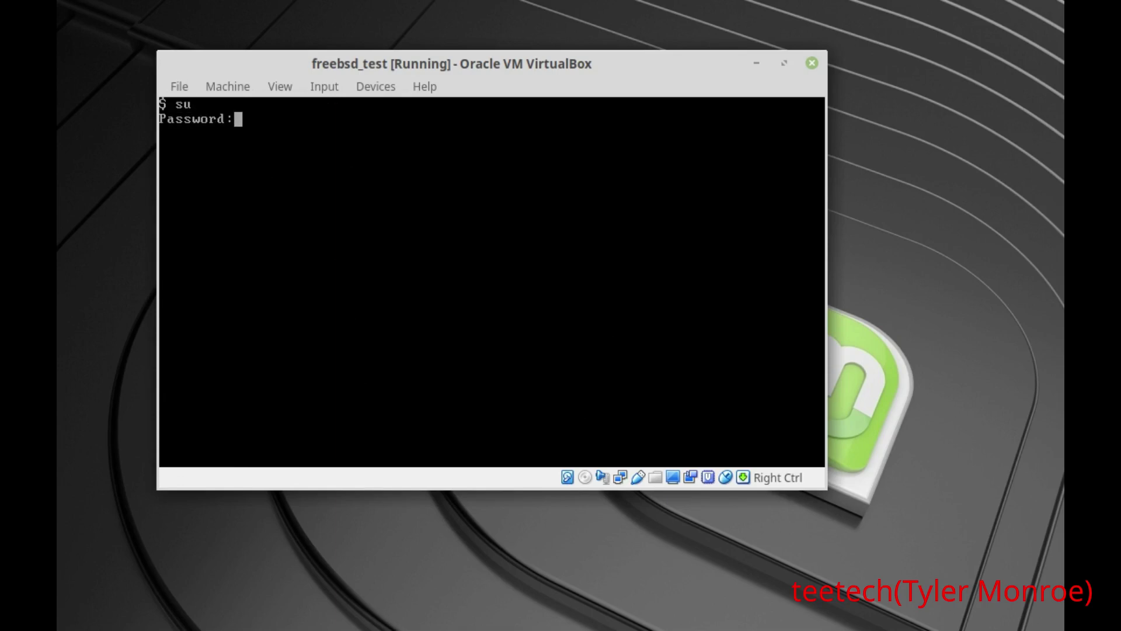
pyautogui.press('Return')
pyautogui.press('Return')
pyautogui.press('Return')
pyautogui.press('Return')
pyautogui.write('clear')
pyautogui.press('Return')
pyautogui.write('uname -')
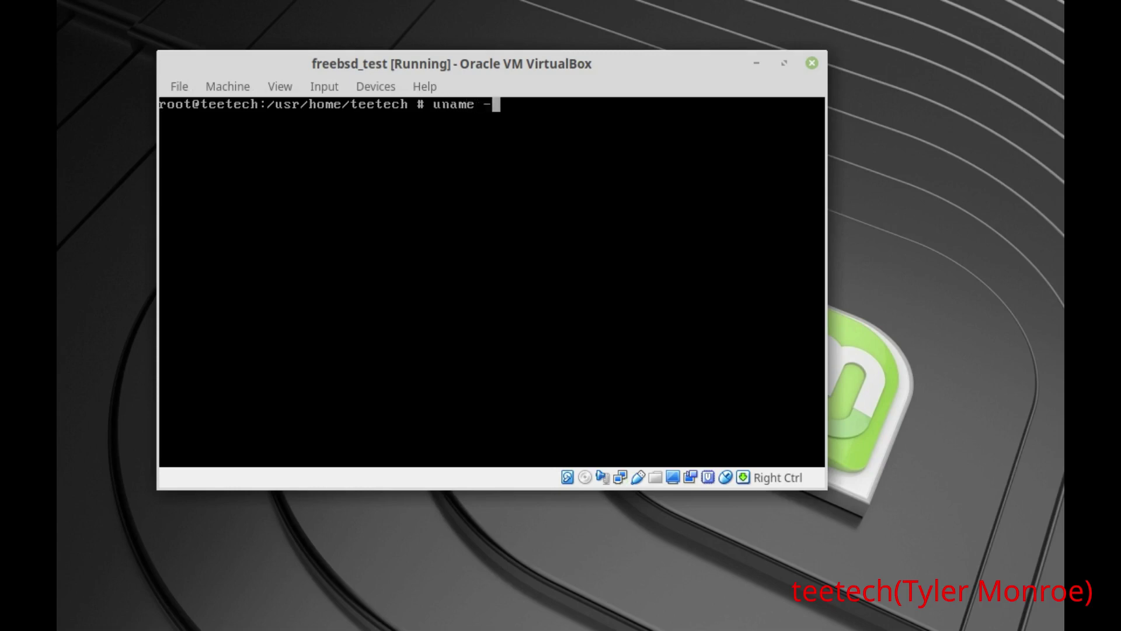
pyautogui.write('a')
pyautogui.press('Return')
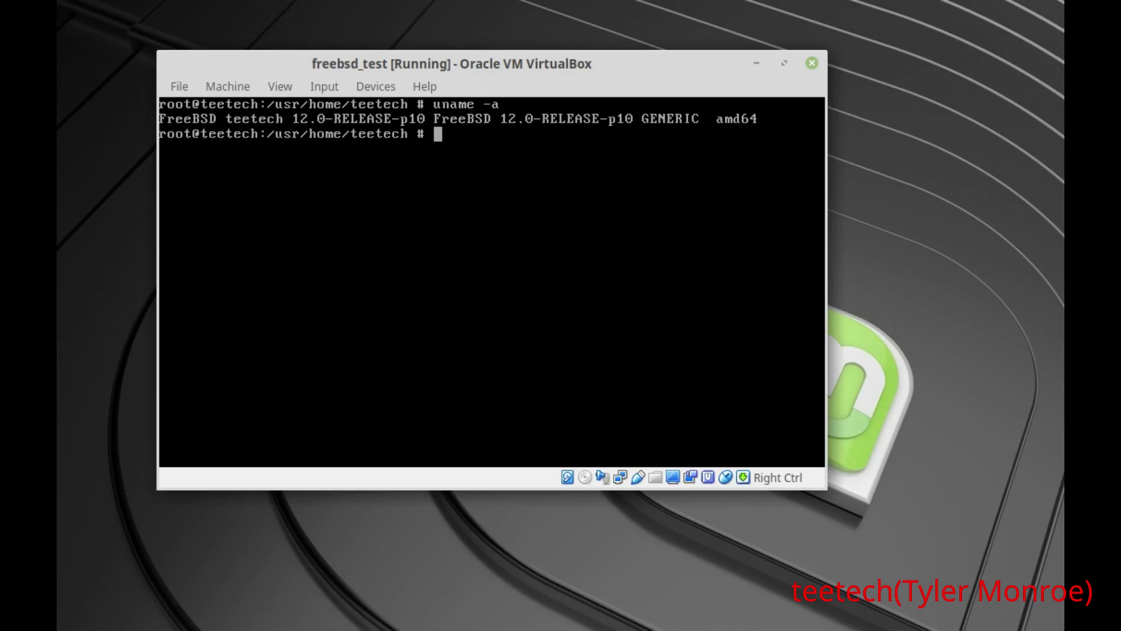
pyautogui.write('clear')
pyautogui.press('Return')
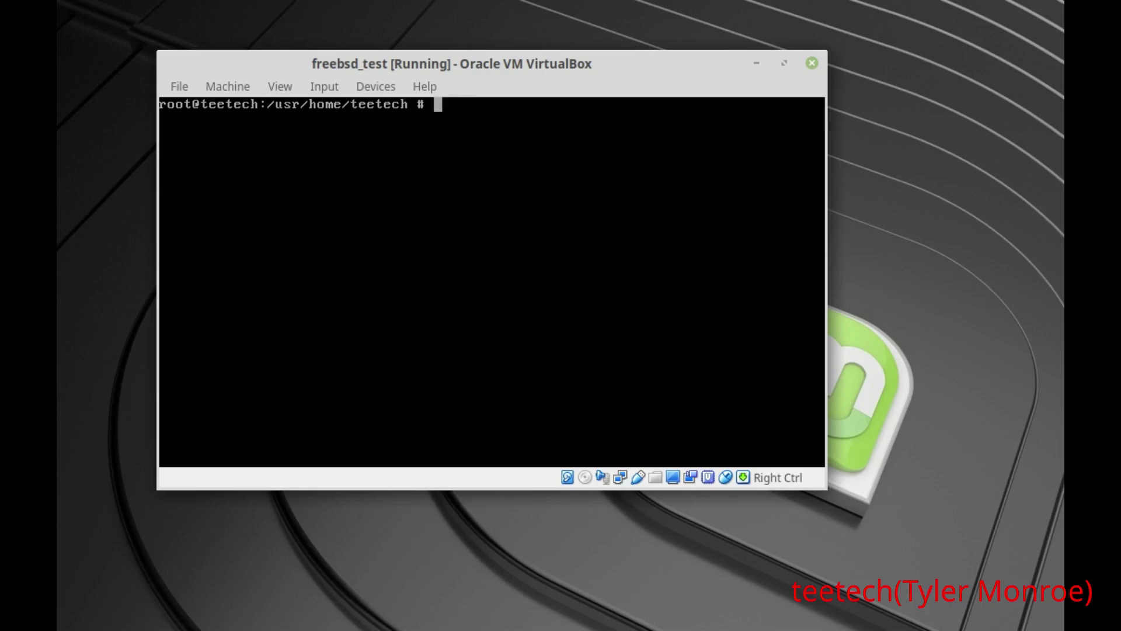
# Bootstrap the pkg package manager, confirming with y to fetch and install it
pyautogui.write('pkg')
pyautogui.press('Return')
pyautogui.write('y')
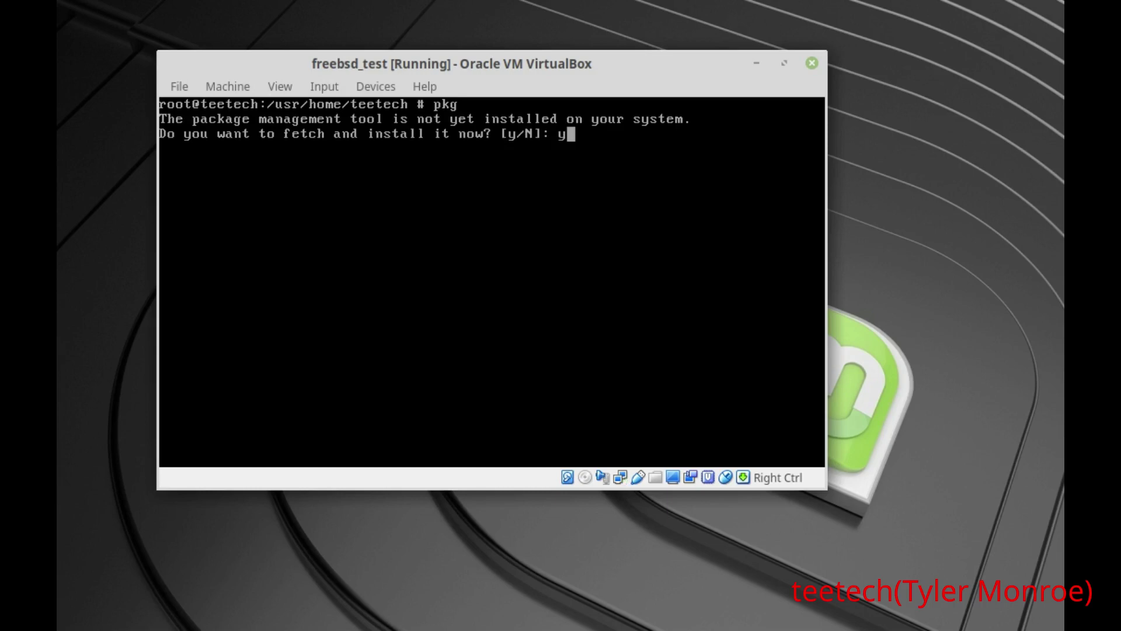
pyautogui.press('Return')
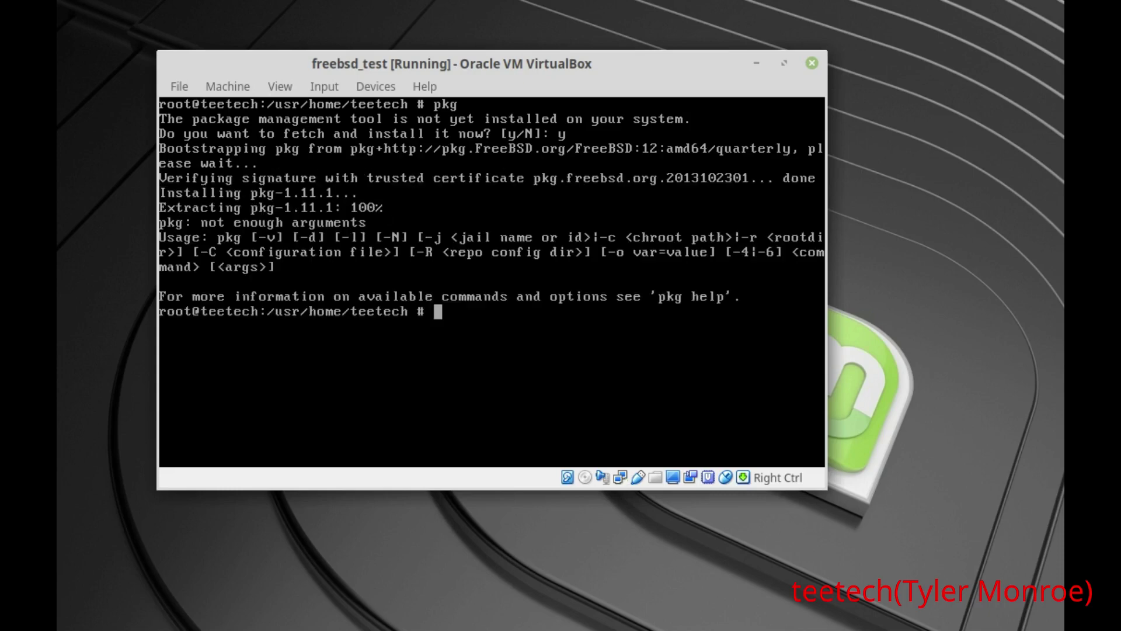
# Update the FreeBSD repository catalogue with pkg update, then clear the console
pyautogui.write('pkg updat')
pyautogui.write('e')
pyautogui.press('Return')
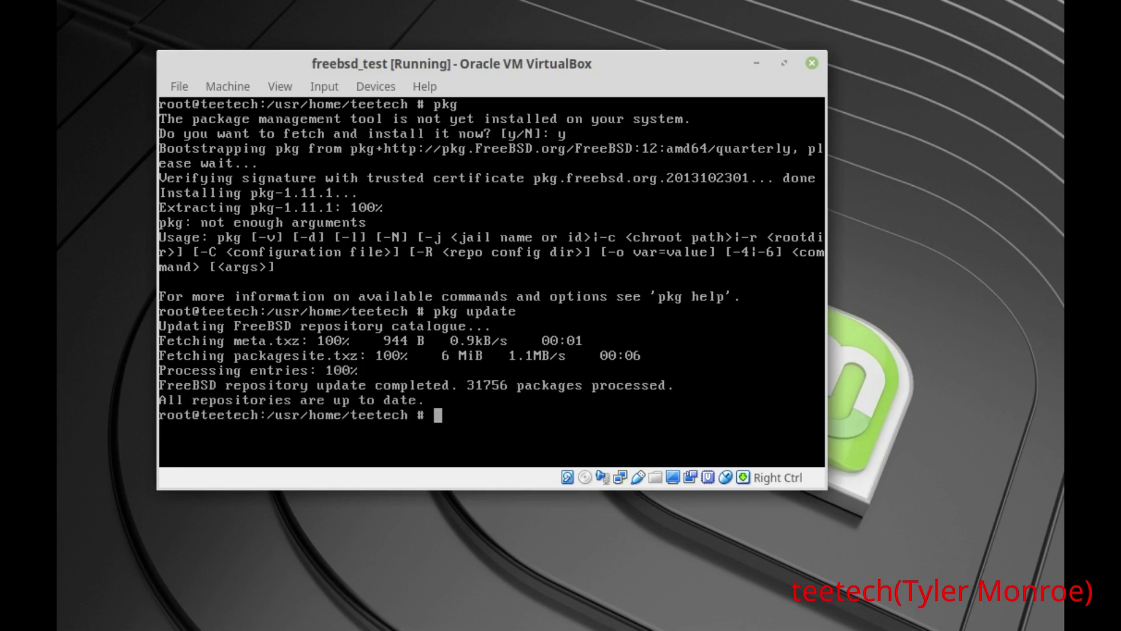
pyautogui.write('clear')
pyautogui.press('Return')
# Install sudo 1.8.27_1 with gettext-runtime and indexinfo via pkg install sudo, then clear
pyautogui.write('pkg install ')
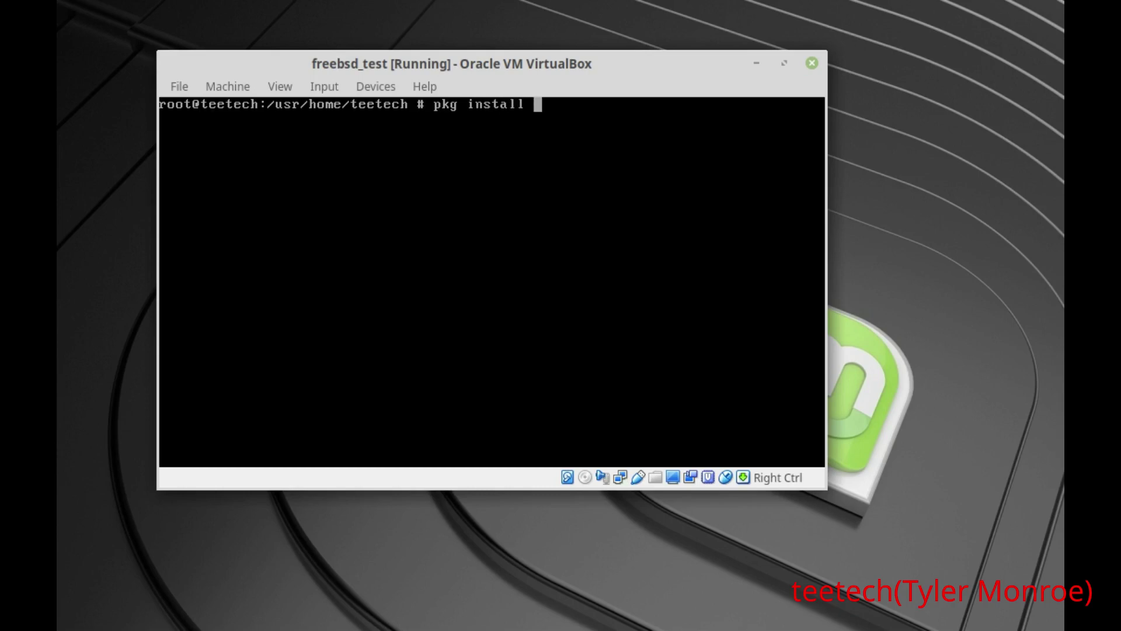
pyautogui.write('sudo')
pyautogui.press('Return')
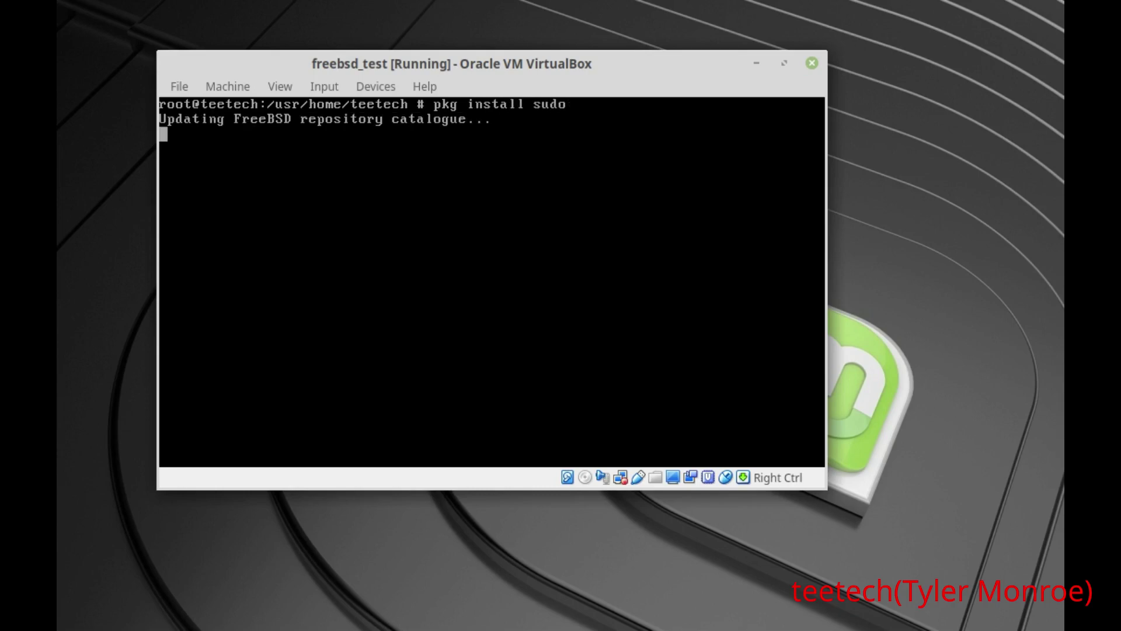
pyautogui.write('y')
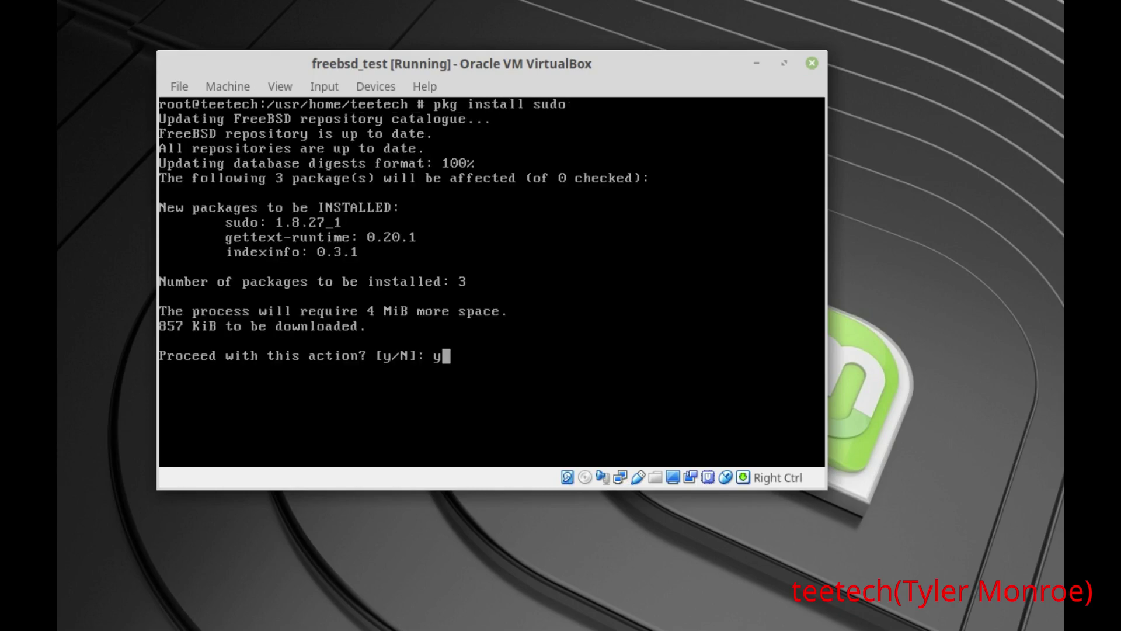
pyautogui.press('Return')
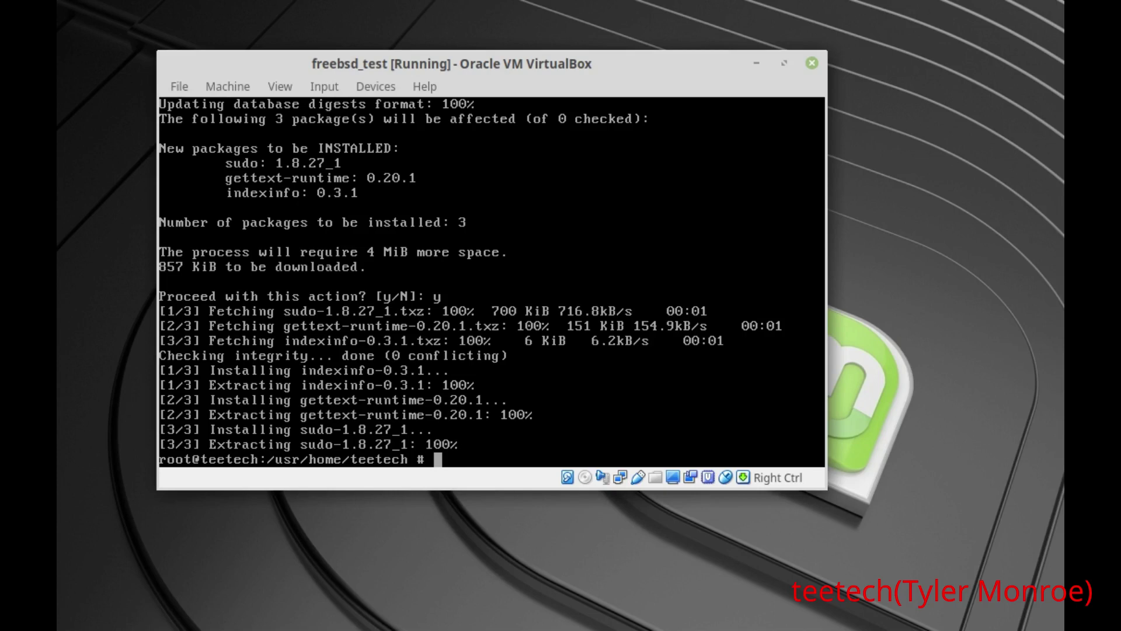
pyautogui.write('clear')
pyautogui.press('Return')
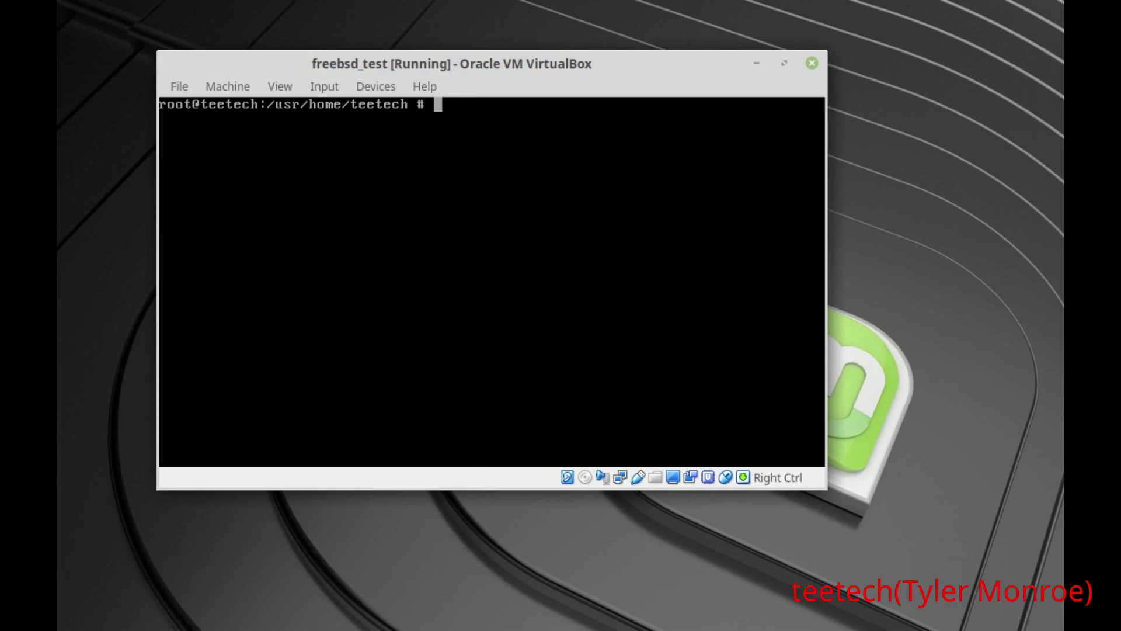
# Open /usr/local/etc/sudoers in visudo and move to the root ALL=(ALL) ALL rule
pyautogui.write('visudo -f /usr/local/')
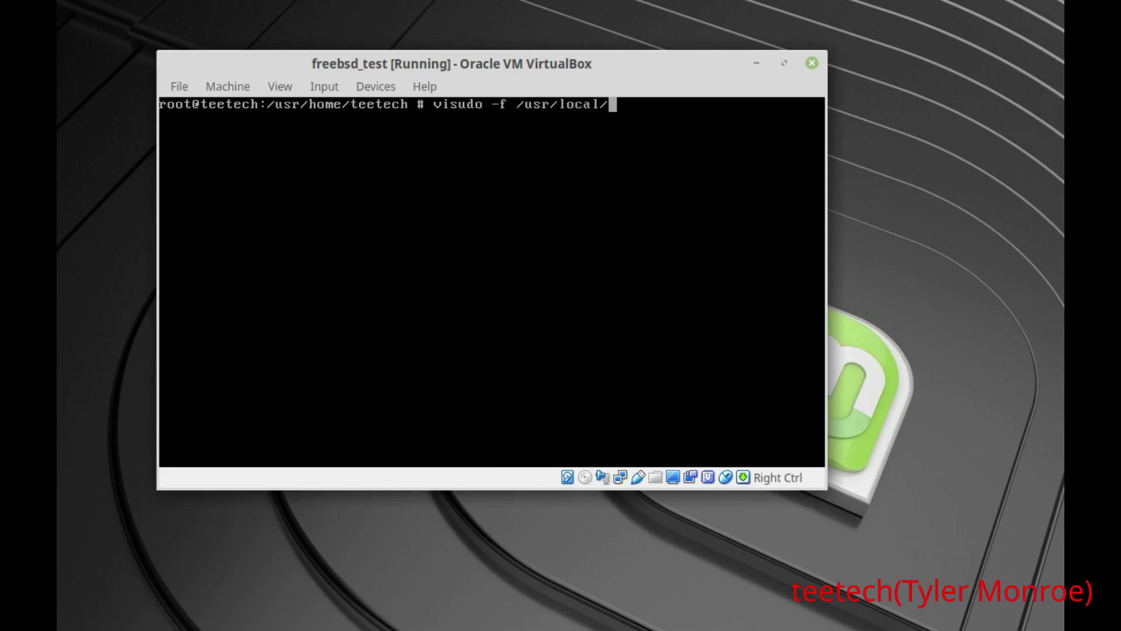
pyautogui.write('etc/sudoers')
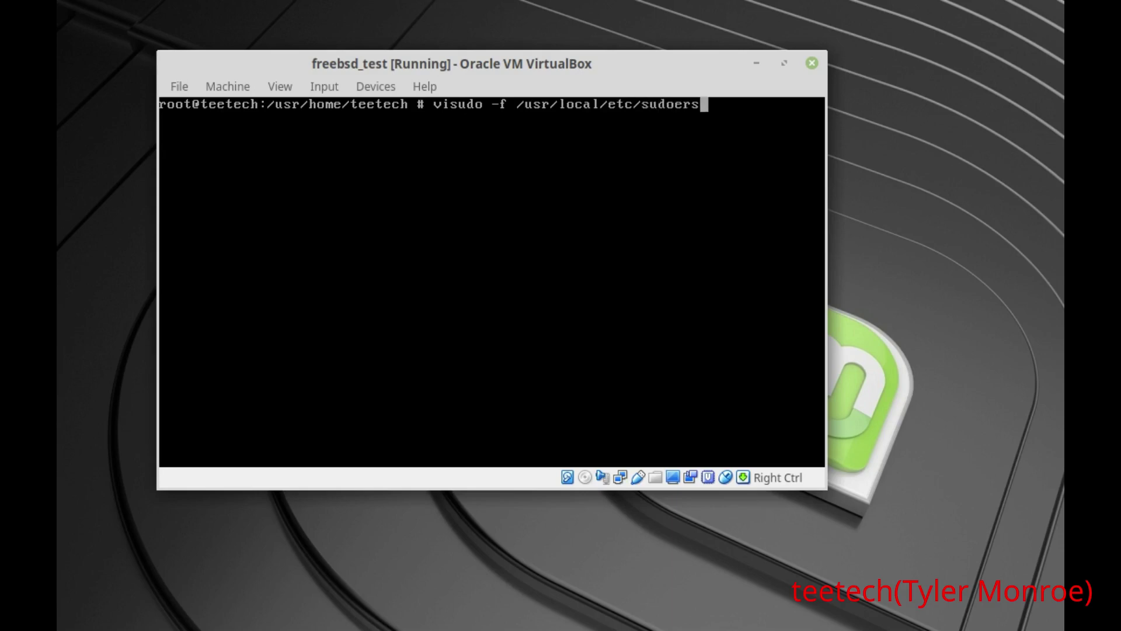
pyautogui.press('Return')
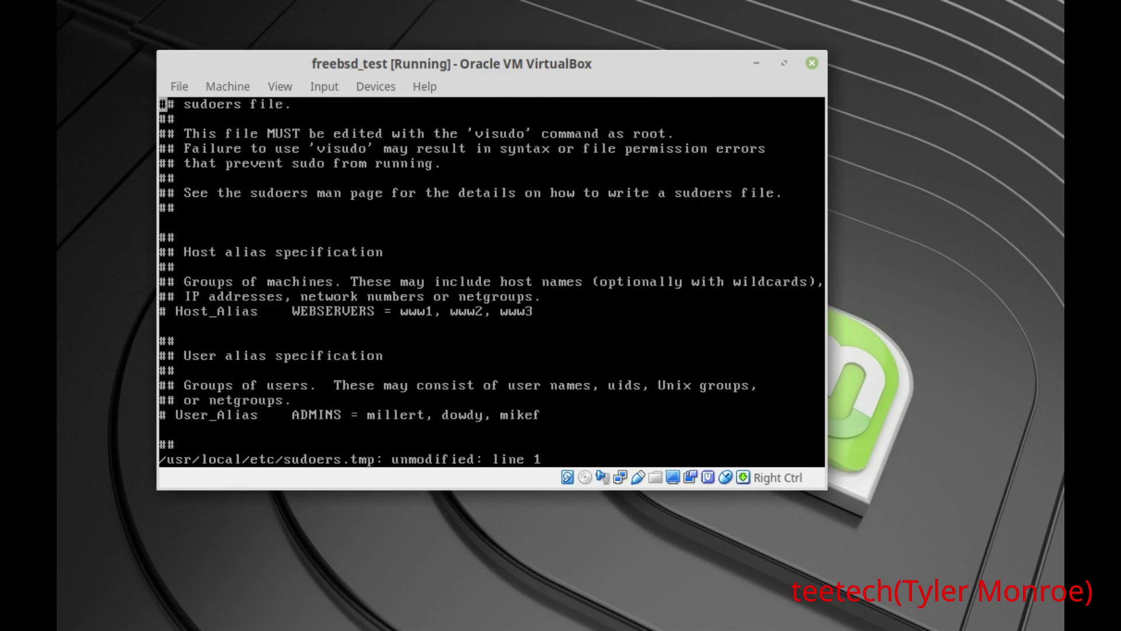
pyautogui.press('Down')
pyautogui.press('Down')
pyautogui.press('Down')
pyautogui.press('Down')
pyautogui.press('Down')
pyautogui.press('Down')
pyautogui.press('Down')
pyautogui.press('Down')
pyautogui.press('Down')
pyautogui.press('Down')
pyautogui.press('Down')
pyautogui.press('Down')
pyautogui.press('Down')
pyautogui.press('Down')
pyautogui.press('Down')
pyautogui.press('Down')
pyautogui.press('Down')
pyautogui.press('Down')
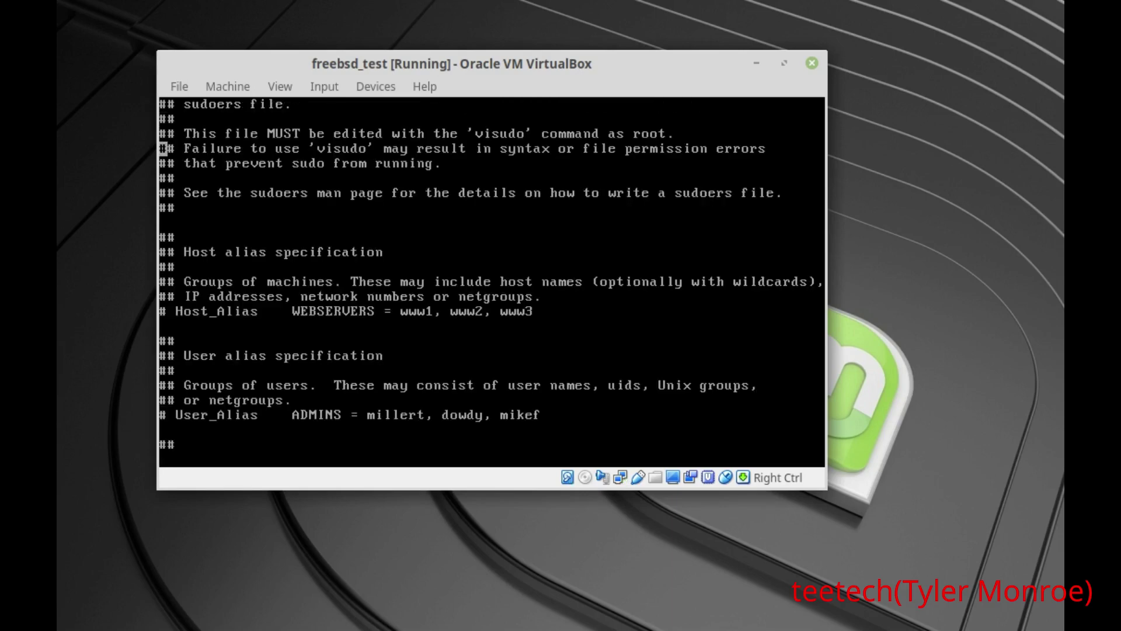
pyautogui.press('Down')
pyautogui.press('Down')
pyautogui.press('Down')
pyautogui.press('Down')
pyautogui.press('Down')
pyautogui.press('Down')
pyautogui.press('Down')
pyautogui.press('Down')
pyautogui.press('Down')
pyautogui.press('Down')
pyautogui.press('Down')
pyautogui.press('Down')
pyautogui.press('Down')
pyautogui.press('Down')
pyautogui.press('Down')
pyautogui.press('Down')
pyautogui.press('Down')
pyautogui.press('Down')
pyautogui.press('Down')
pyautogui.press('Down')
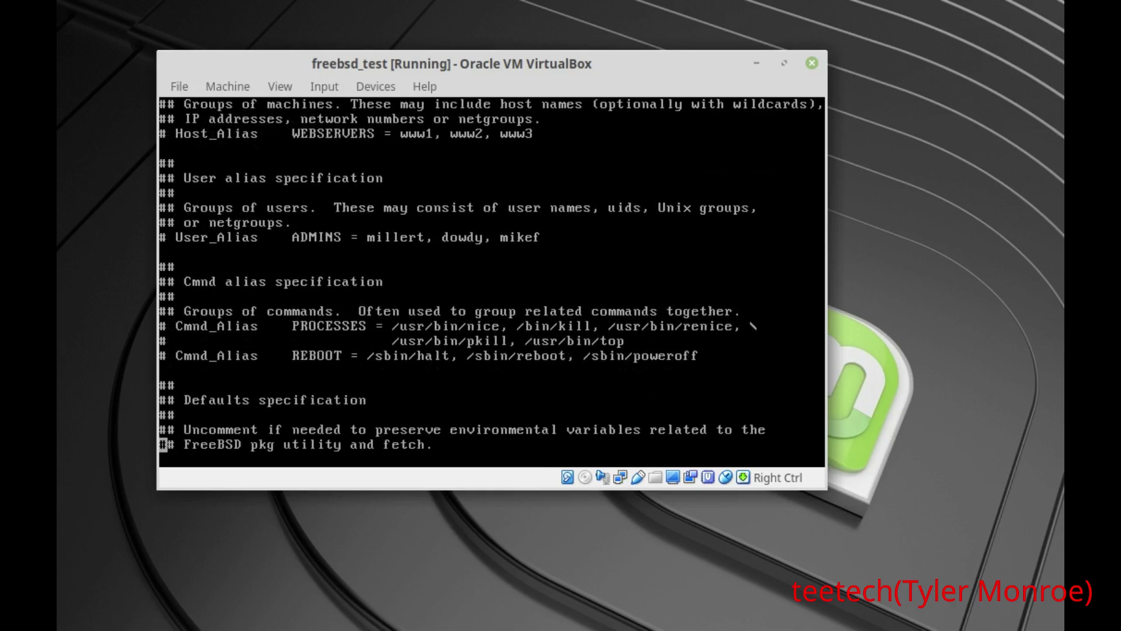
pyautogui.press('Down')
pyautogui.press('Down')
pyautogui.press('Down')
pyautogui.press('Down')
pyautogui.press('Down')
pyautogui.press('Down')
pyautogui.press('Down')
pyautogui.press('Down')
pyautogui.press('Down')
pyautogui.press('Down')
pyautogui.press('Down')
pyautogui.press('Down')
pyautogui.press('Down')
pyautogui.press('Down')
pyautogui.press('Down')
pyautogui.press('Down')
pyautogui.press('Down')
pyautogui.press('Down')
pyautogui.press('Down')
pyautogui.press('Down')
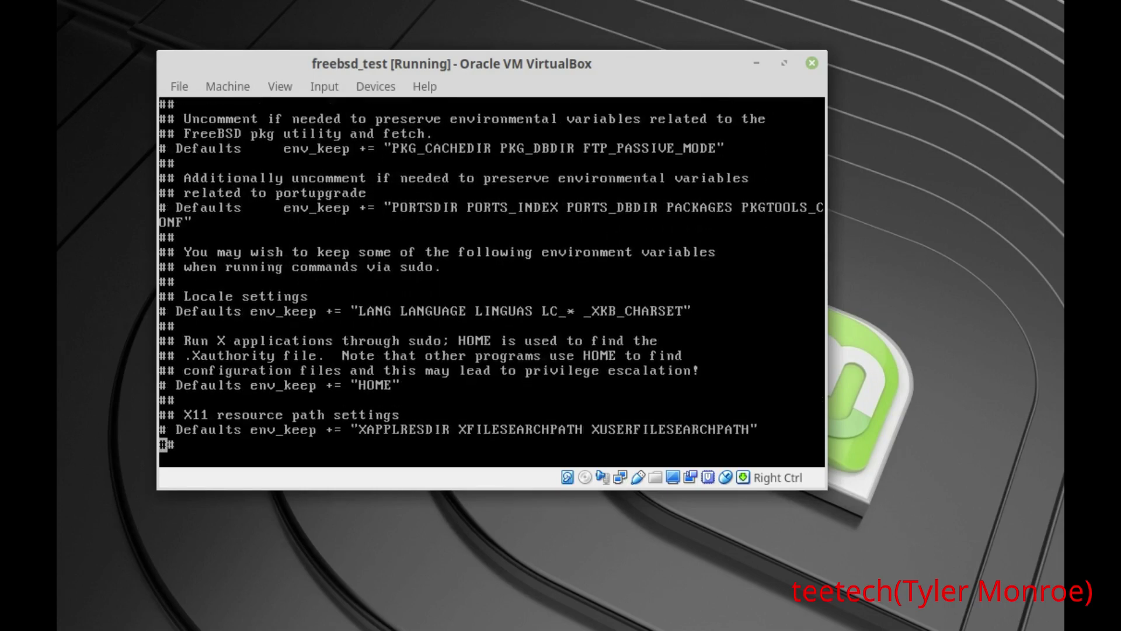
pyautogui.press('Down')
pyautogui.press('Down')
pyautogui.press('Down')
pyautogui.press('Down')
pyautogui.press('Down')
pyautogui.press('Down')
pyautogui.press('Down')
pyautogui.press('Down')
pyautogui.press('Down')
pyautogui.press('Down')
pyautogui.press('Down')
pyautogui.press('Down')
pyautogui.press('Down')
pyautogui.press('Down')
pyautogui.press('Down')
pyautogui.press('Down')
pyautogui.press('Down')
pyautogui.press('Down')
pyautogui.press('Down')
pyautogui.press('Down')
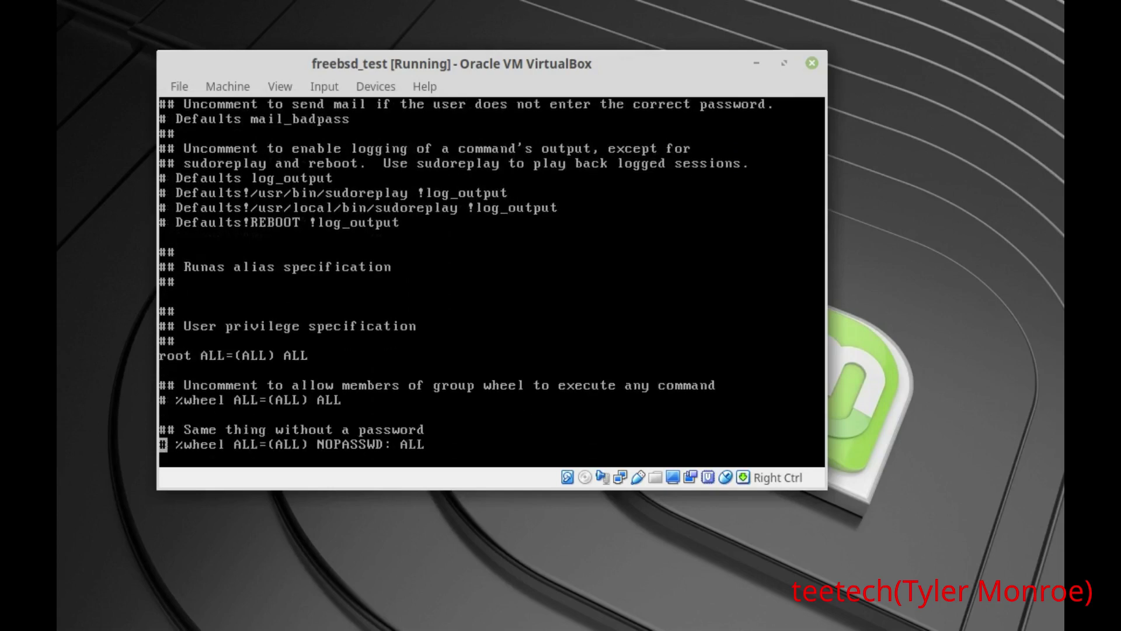
pyautogui.press('Up')
pyautogui.press('Up')
pyautogui.press('Up')
pyautogui.press('Up')
pyautogui.press('Up')
pyautogui.press('Up')
pyautogui.press('Up')
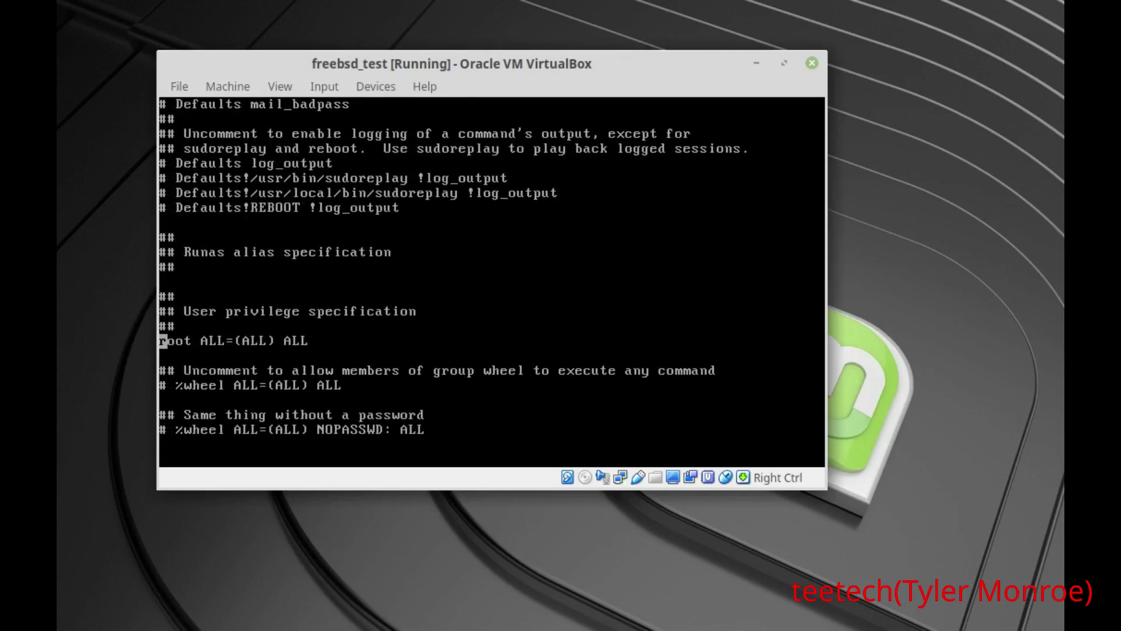
# Add an ALL=(ALL) ALL line for the regular user below root's rule and save with :wq
pyautogui.press('o')
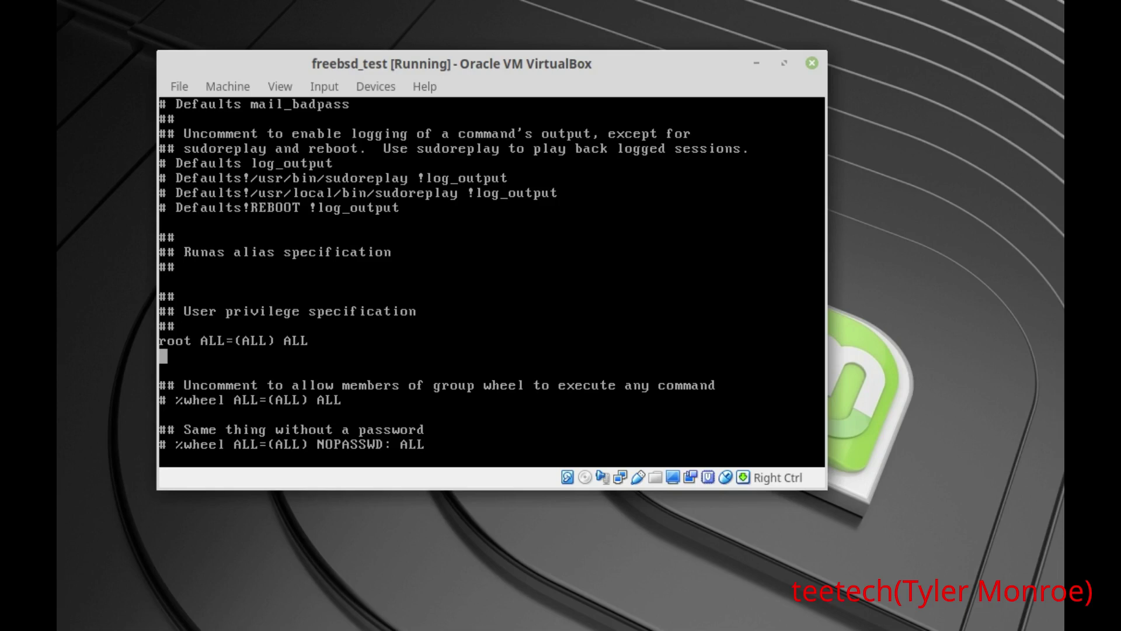
pyautogui.write('teetech ALL')
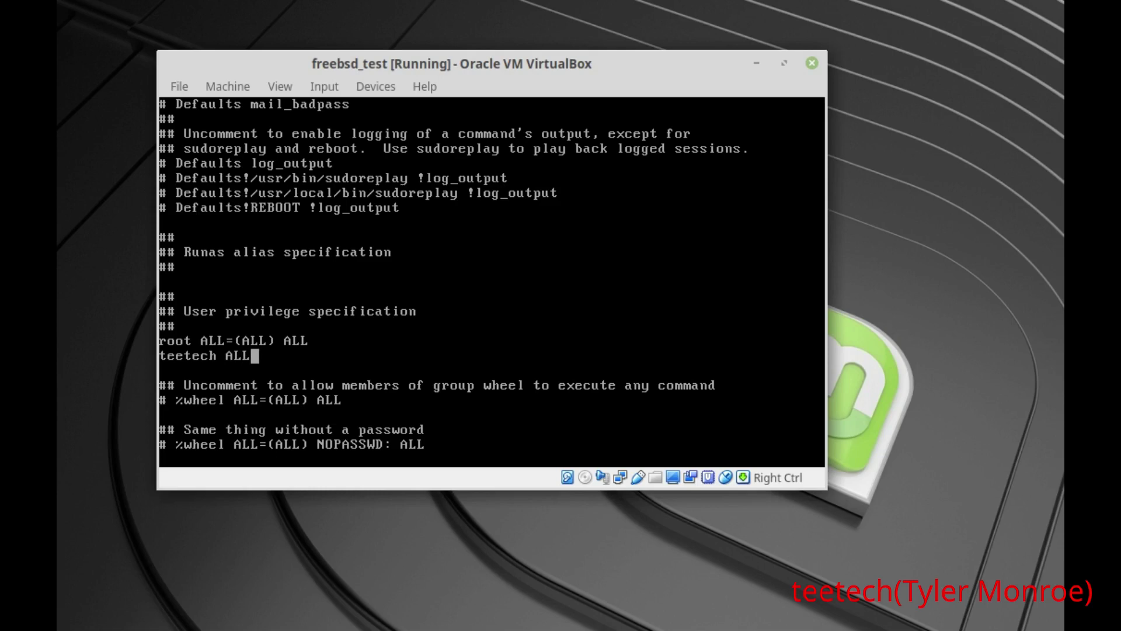
pyautogui.write('=(ALL) ALL')
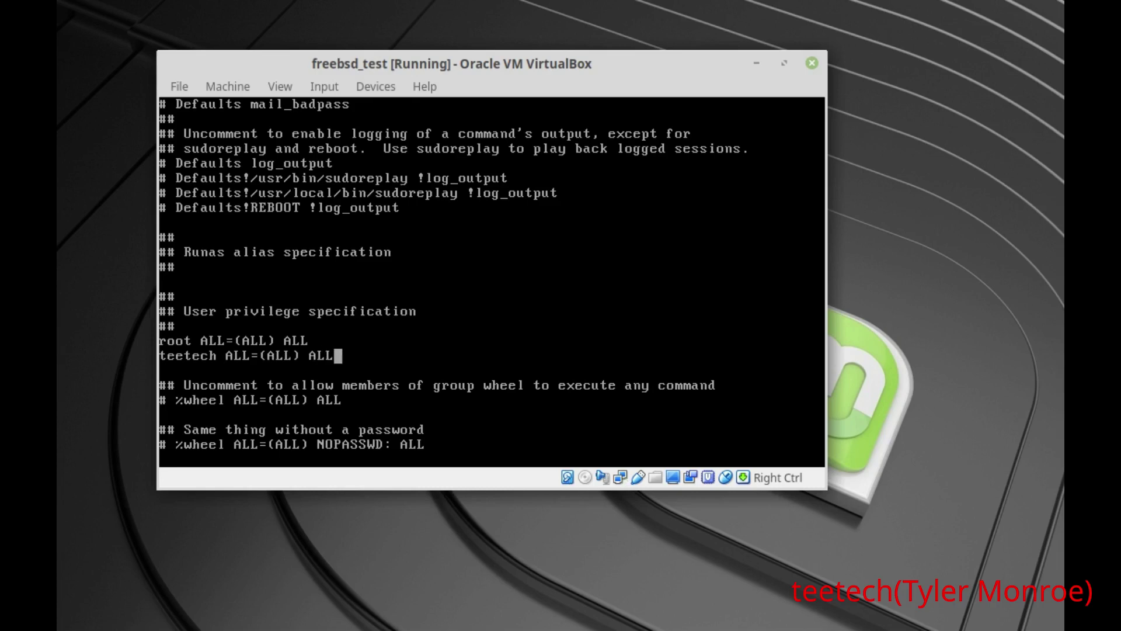
pyautogui.press('Escape')
pyautogui.write(':wq')
pyautogui.press('Return')
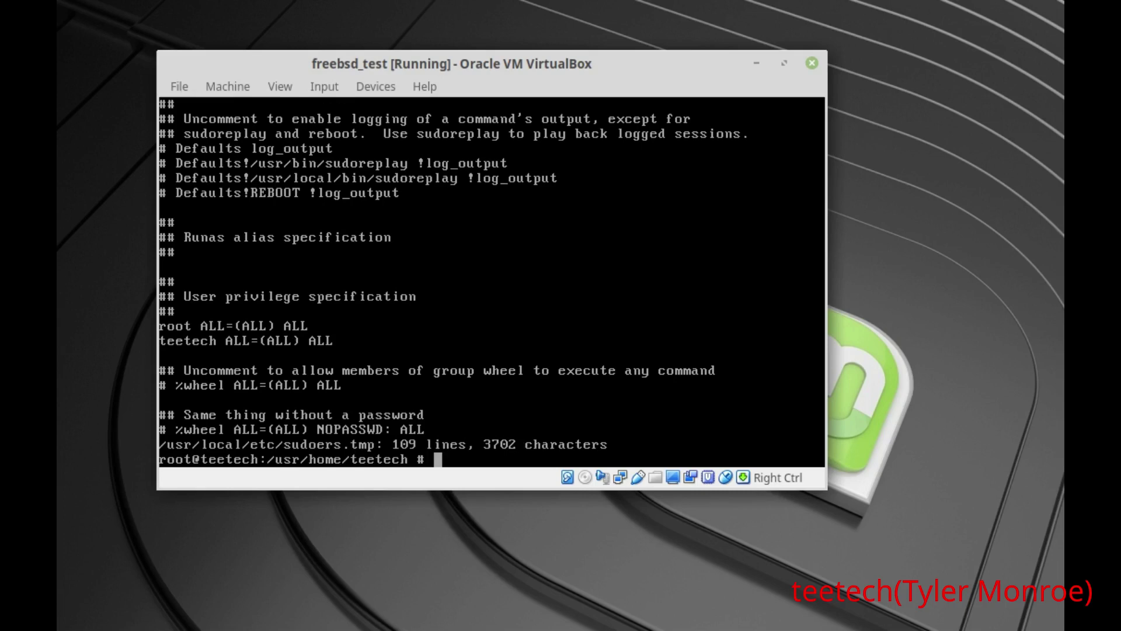
# Exit the root shell, clear the screen, and check the logged-in user with whoami
pyautogui.write('exit')
pyautogui.press('Return')
pyautogui.write('clear')
pyautogui.press('Return')
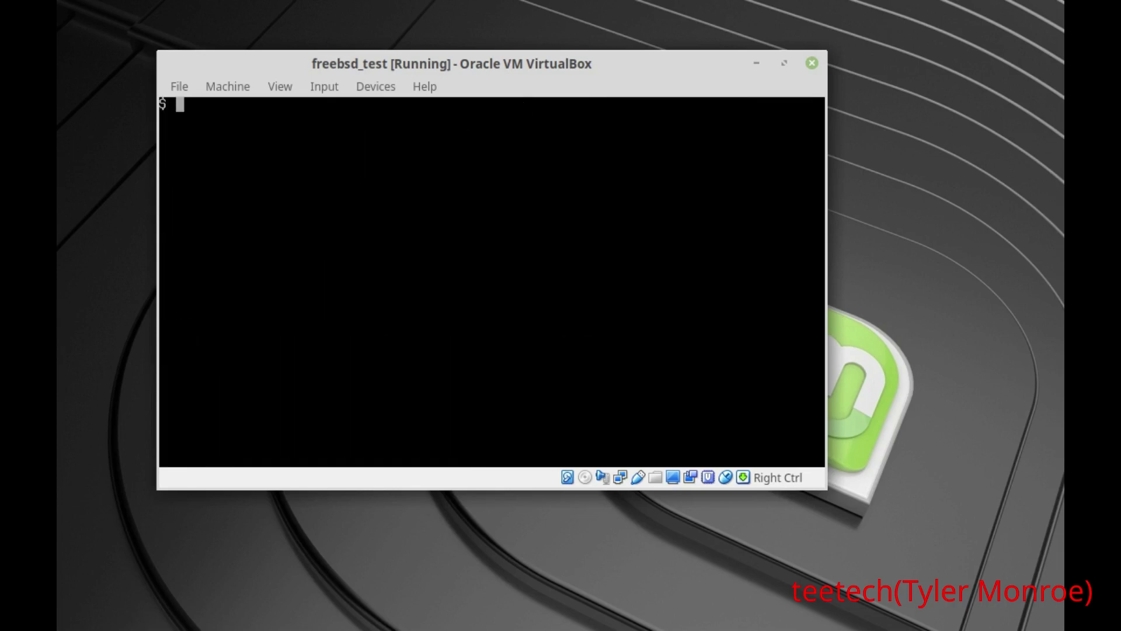
pyautogui.write('whoami')
pyautogui.press('Return')
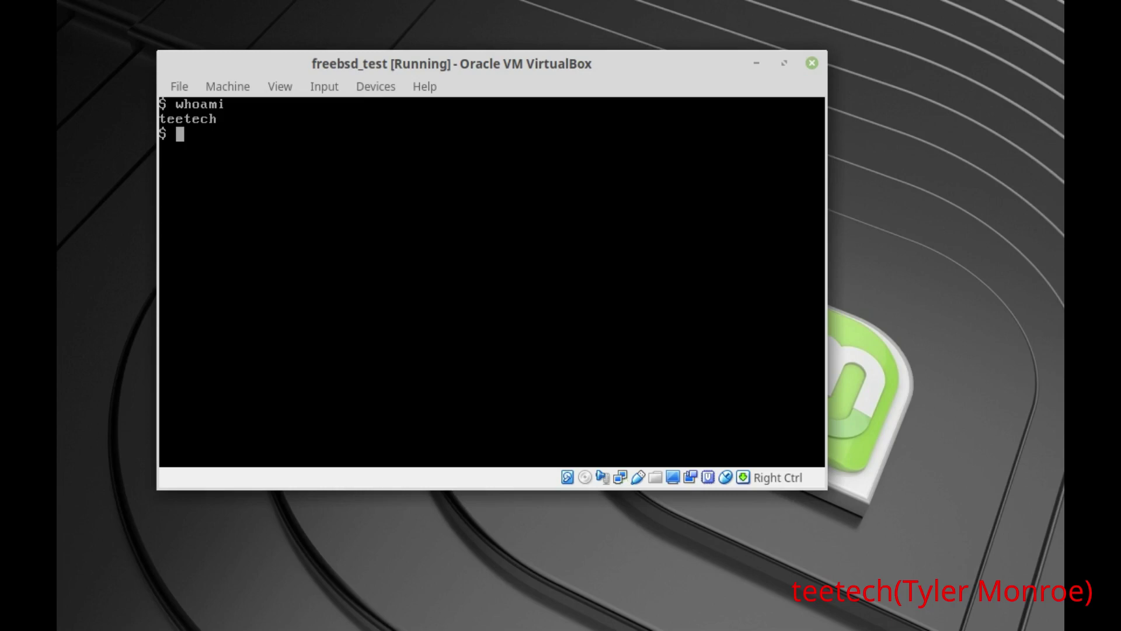
# Run sudo pkg info with the user's password to list installed packages
pyautogui.write('sudo pkg')
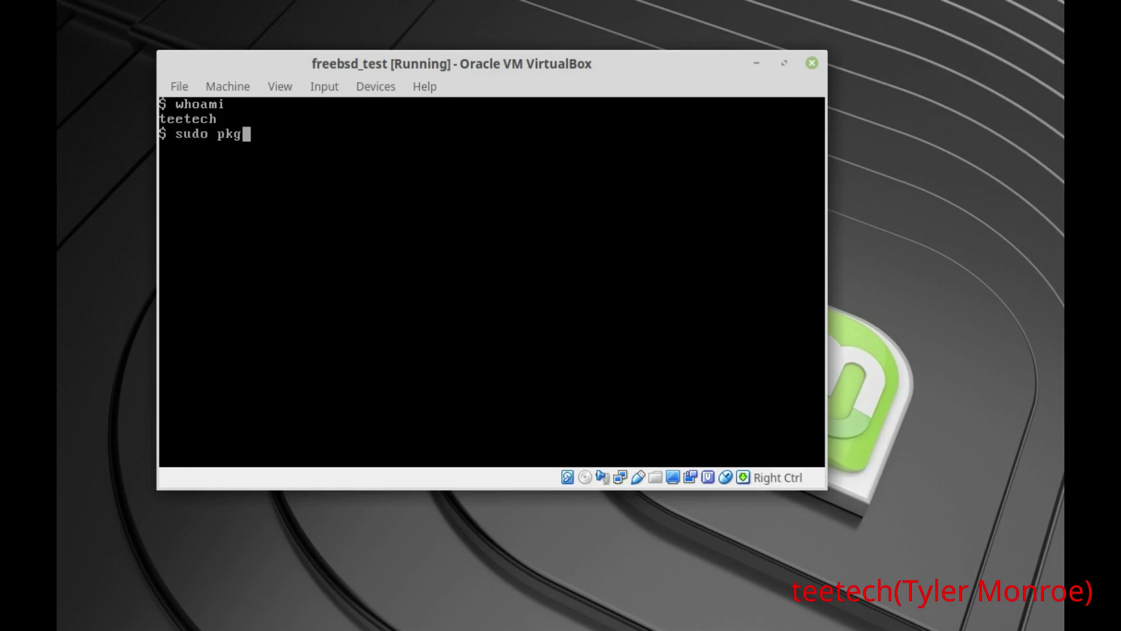
pyautogui.write(' info')
pyautogui.press('Return')
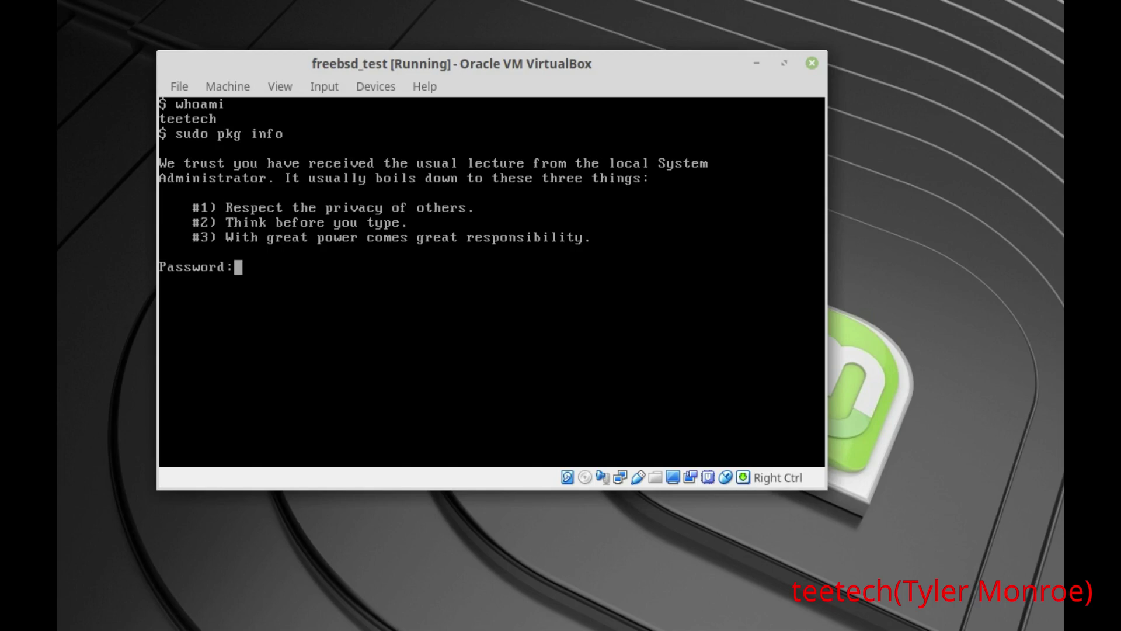
pyautogui.press('Return')
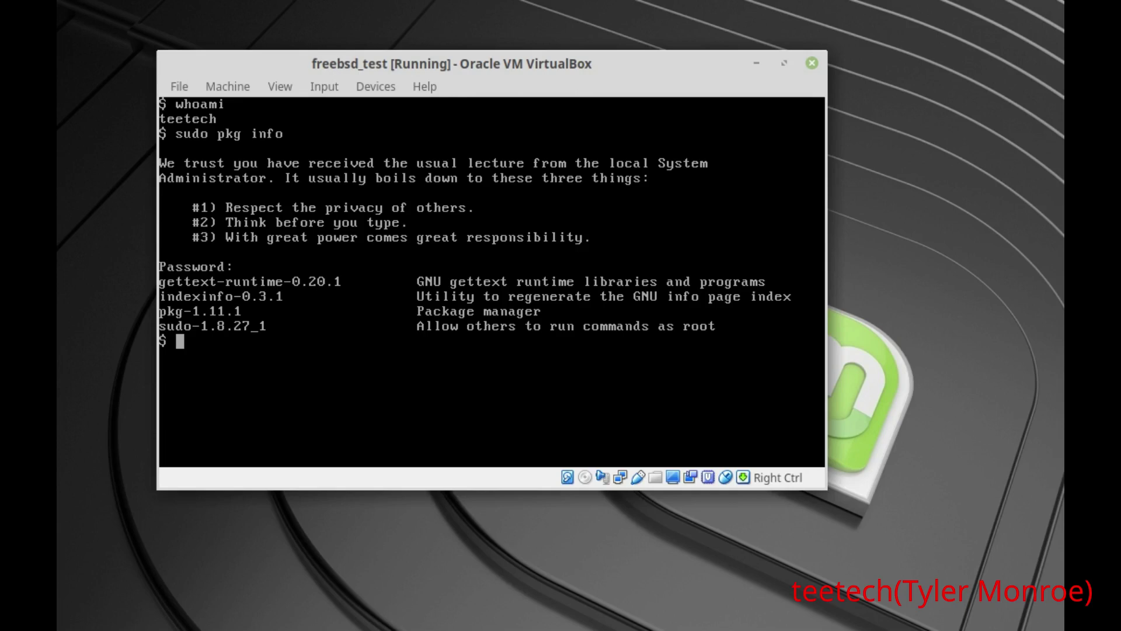
# Clear the console and run sudo pkg install xorg firefox fluxbox
pyautogui.press('Return')
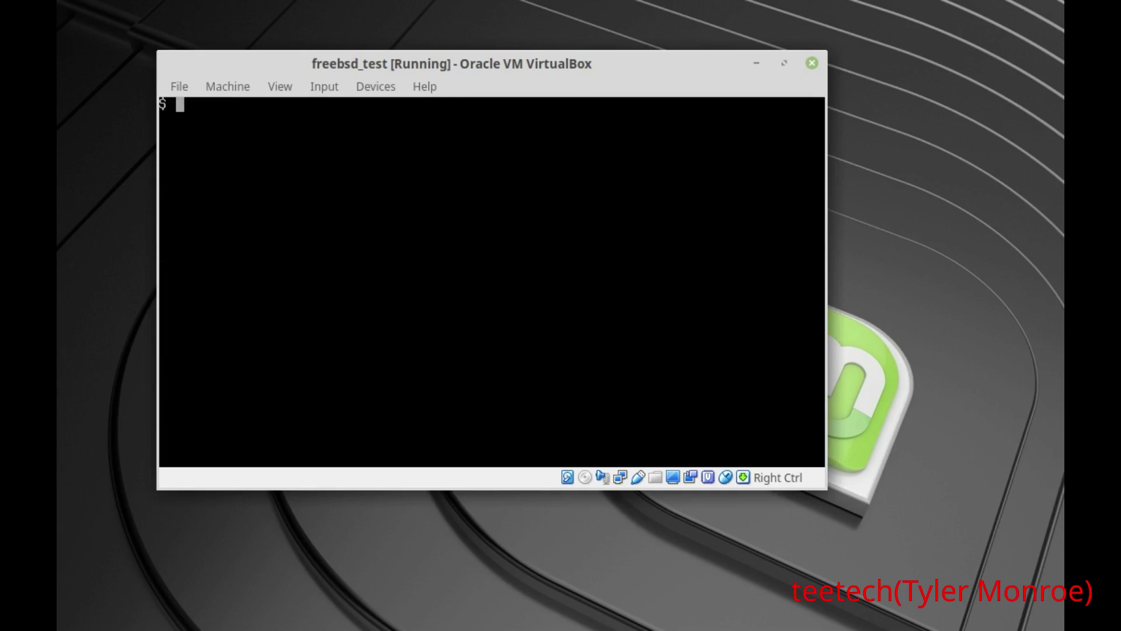
pyautogui.write('sudo pkg instal')
pyautogui.press('BackSpace')
pyautogui.press('BackSpace')
pyautogui.press('BackSpace')
pyautogui.press('BackSpace')
pyautogui.write('n')
pyautogui.press('BackSpace')
pyautogui.write('stall x')
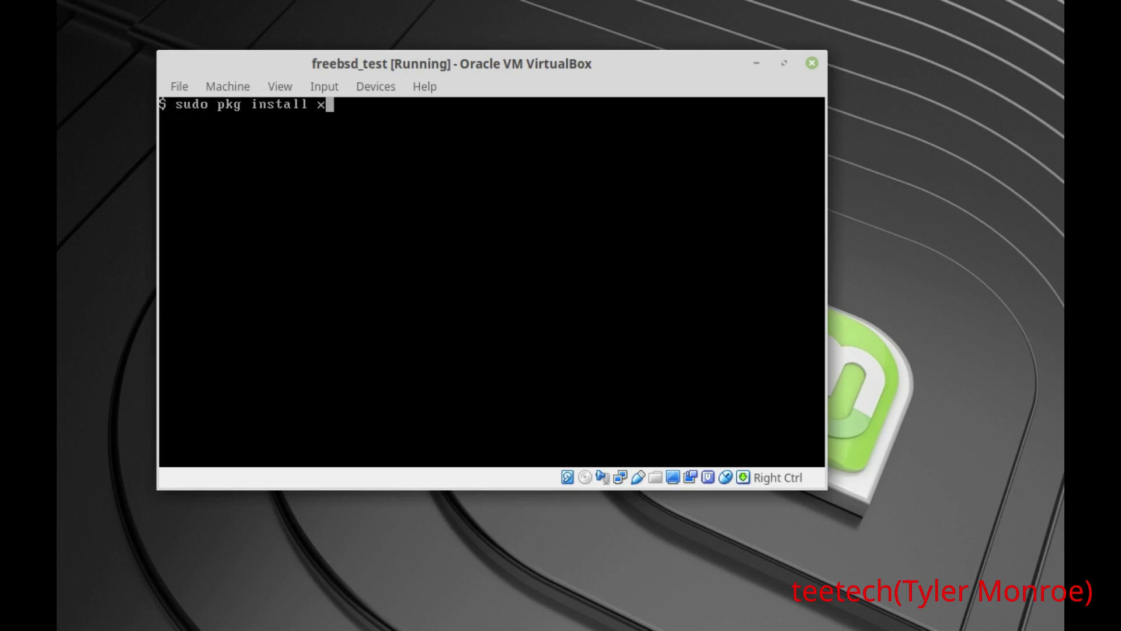
pyautogui.write('org firefox ')
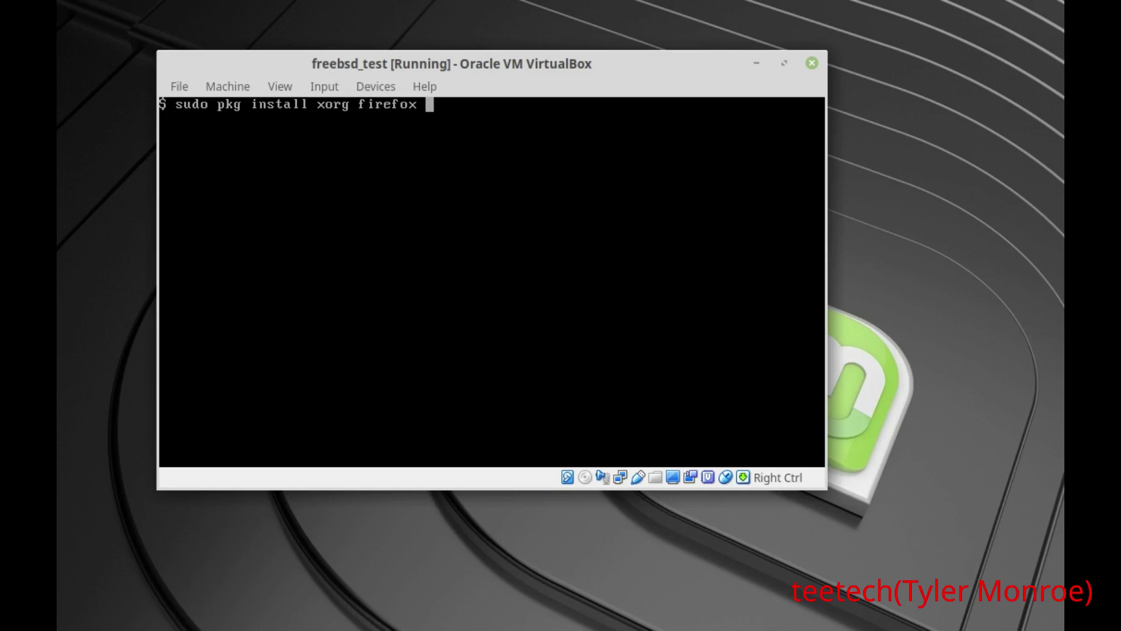
pyautogui.write('fluxbox')
pyautogui.press('Return')
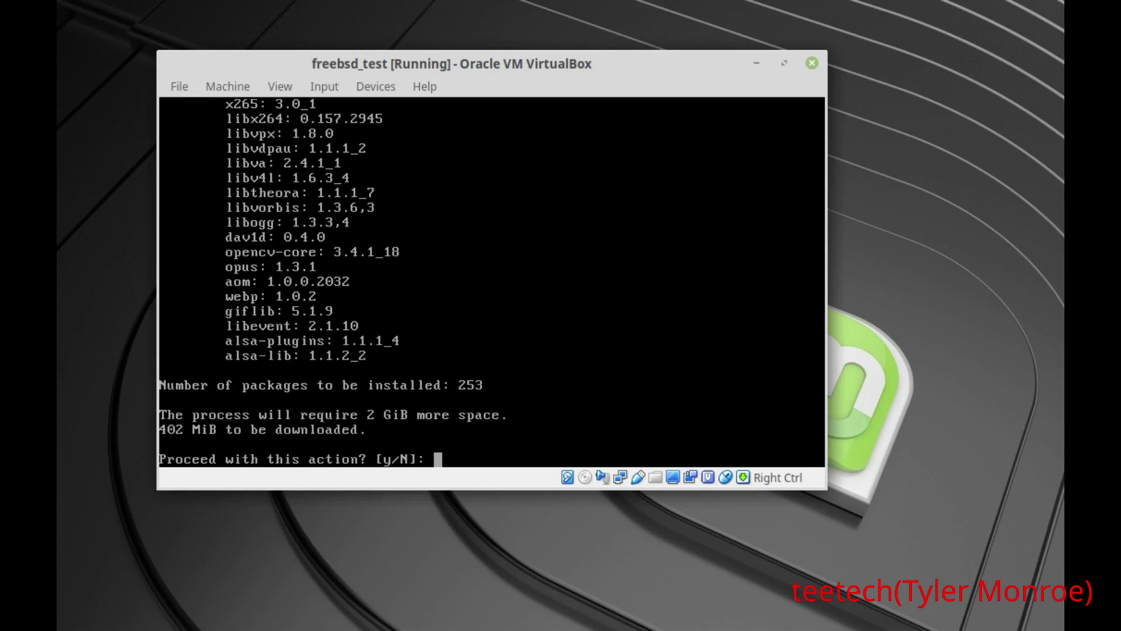
# Answer y to proceed with the 253-package installation and let it finish
pyautogui.write(';')
pyautogui.press('BackSpace')
pyautogui.write('y')
pyautogui.press('Return')
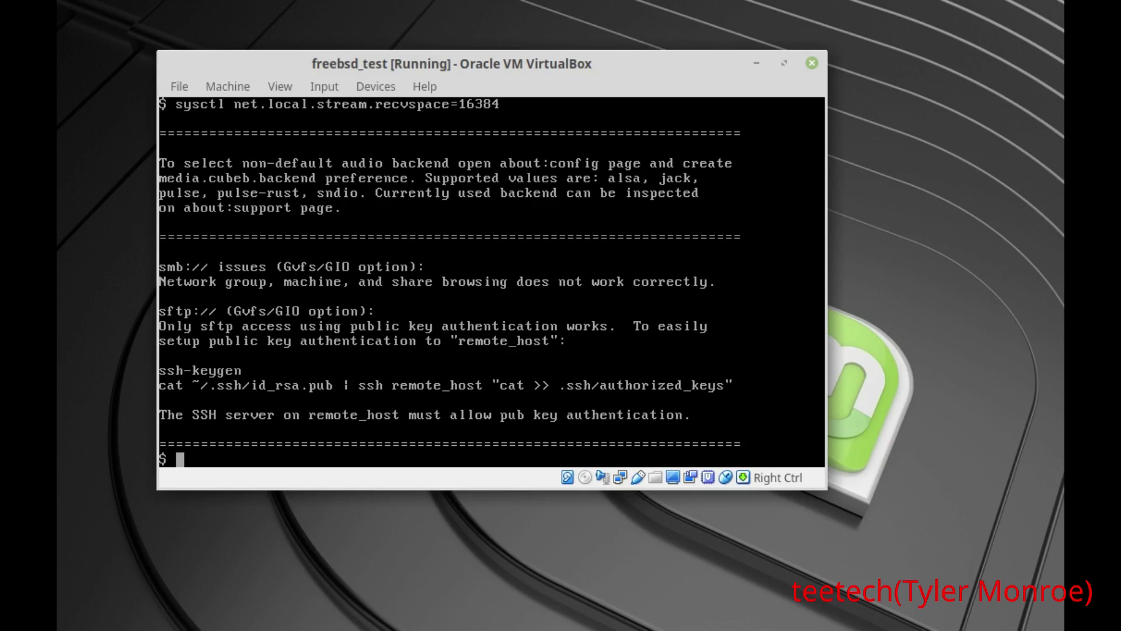
# Clear the console and list installed packages with sudo pkg info, supplying the account password
pyautogui.write('clear')
pyautogui.press('Return')
pyautogui.write('sudo')
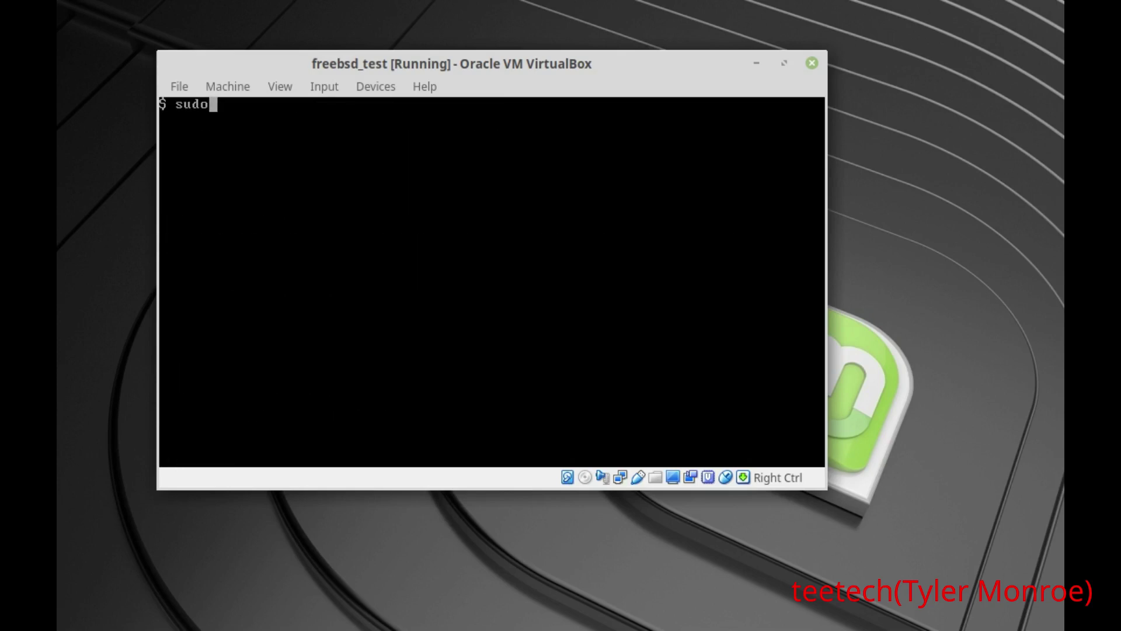
pyautogui.write(' pkg info')
pyautogui.press('Return')
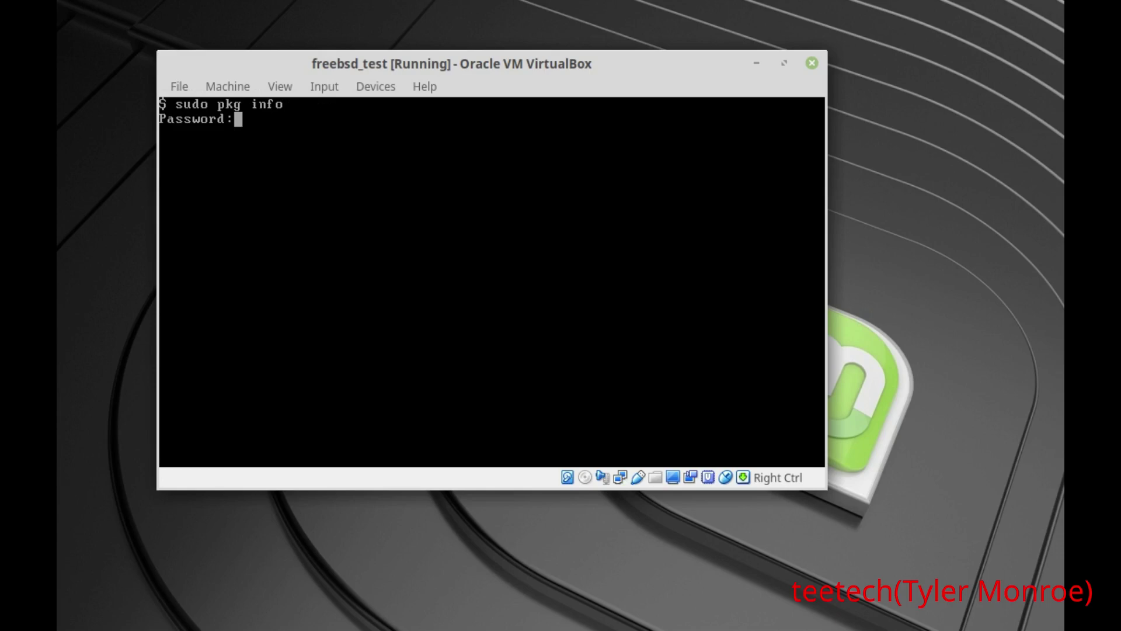
pyautogui.press('Return')
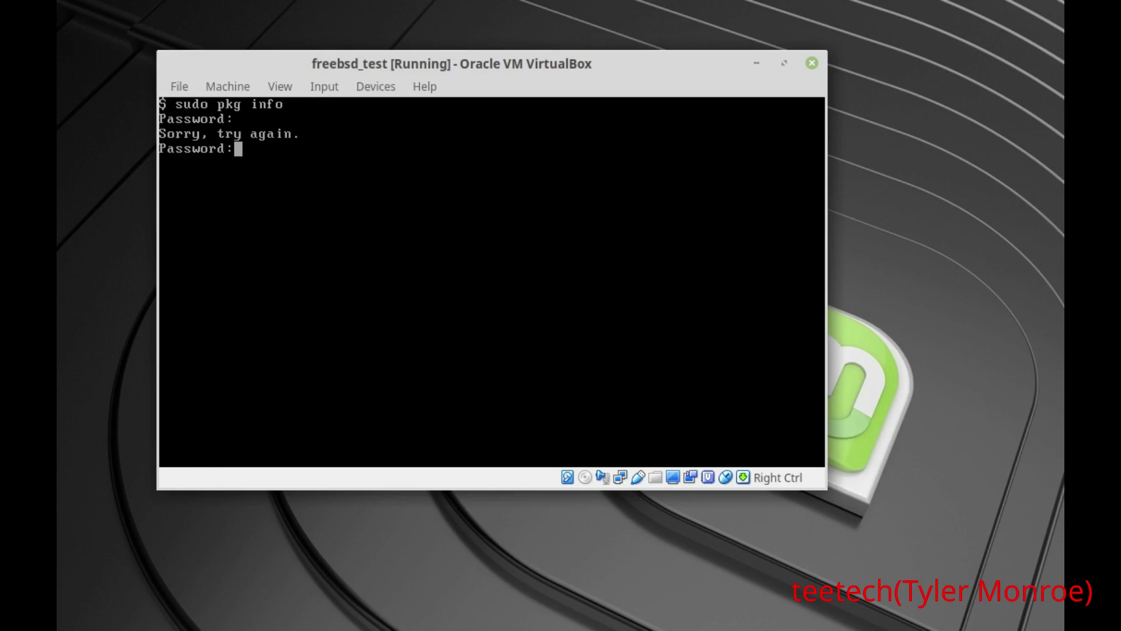
pyautogui.press('Return')
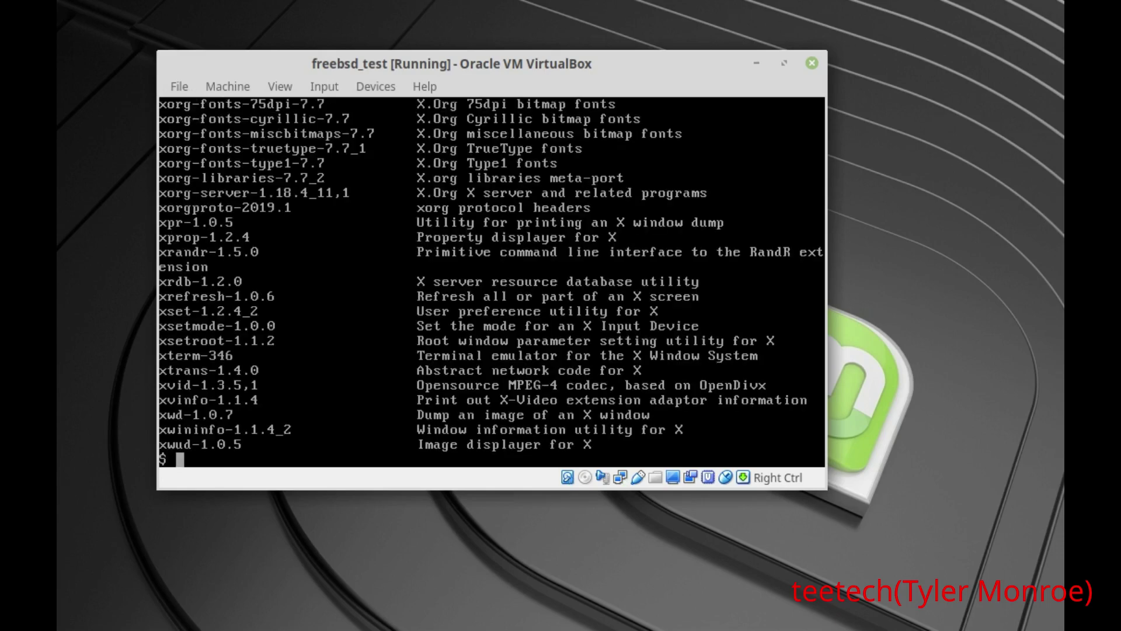
# Clear the package listing and enter a whereis fluxbox lookup
pyautogui.write('clear')
pyautogui.press('Return')
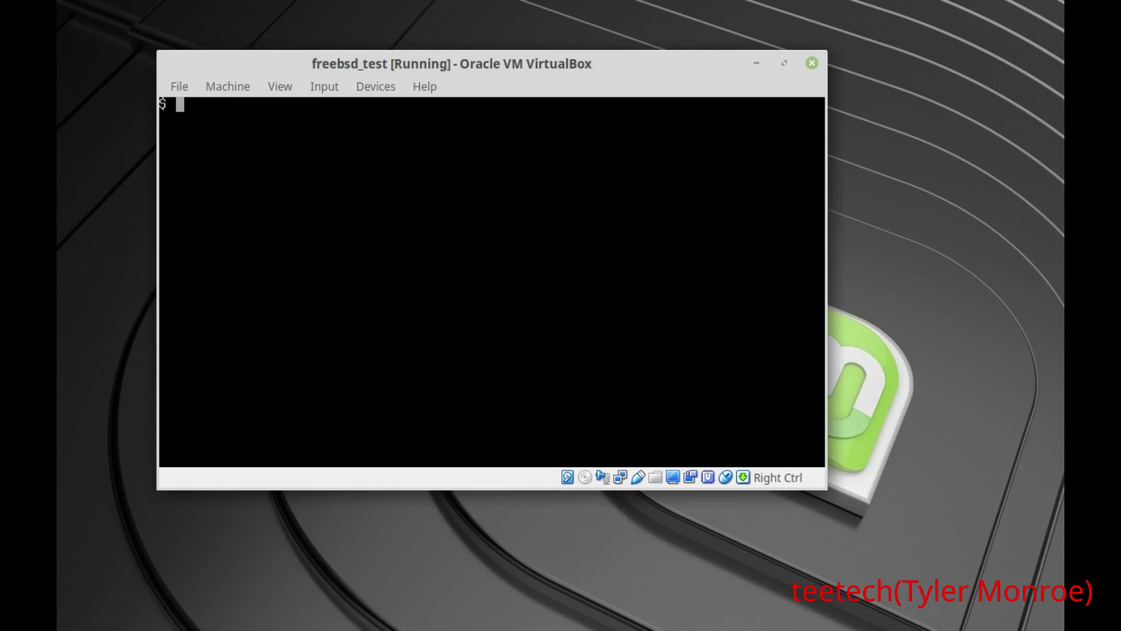
pyautogui.write('whereis fluxbox')
# Locate the fluxbox binary and show the current working directory with pwd
pyautogui.press('Return')
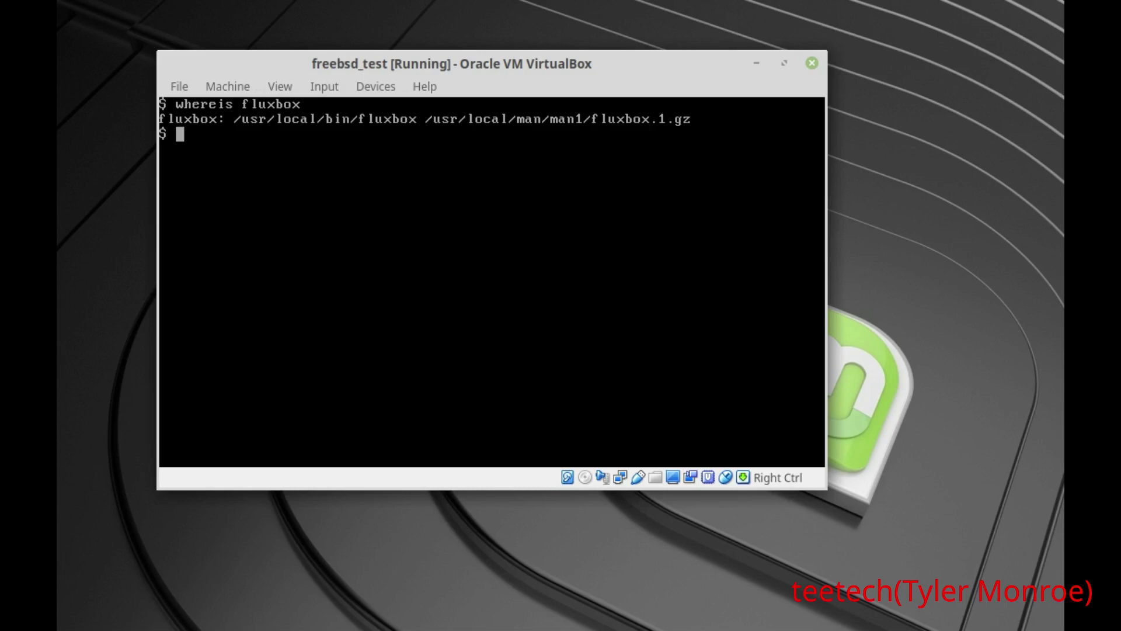
pyautogui.write('w')
pyautogui.press('BackSpace')
pyautogui.write('pwd')
pyautogui.press('Return')
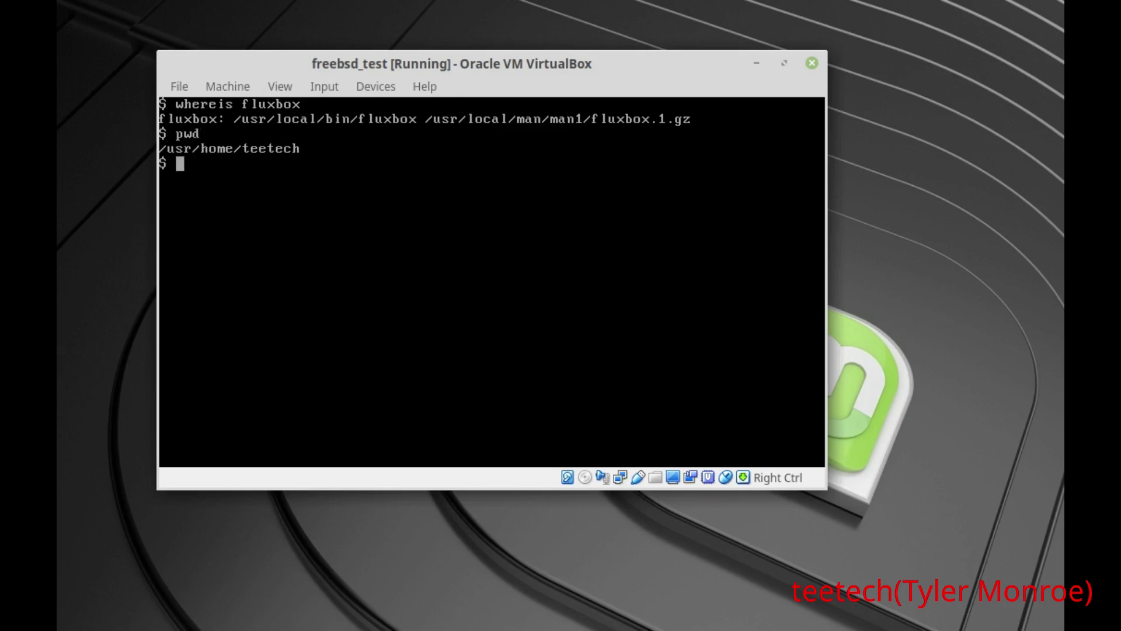
# Create .xinitrc in vi containing the line /usr/local/bin/fluxbox and save it
pyautogui.write('vi .xinitrc')
pyautogui.press('Return')
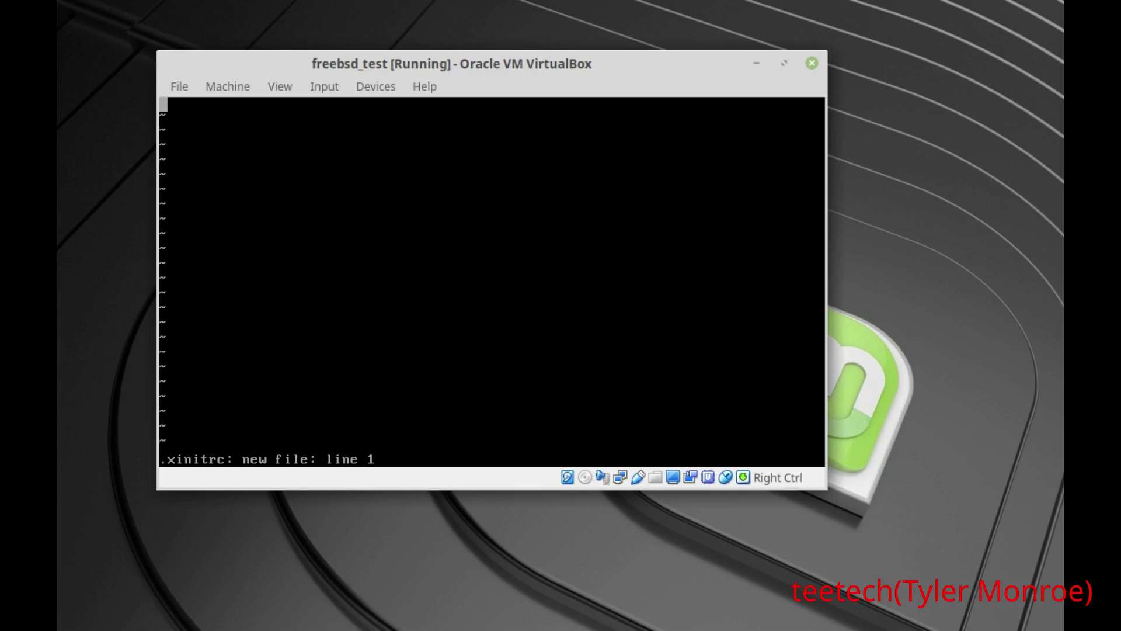
pyautogui.press('i')
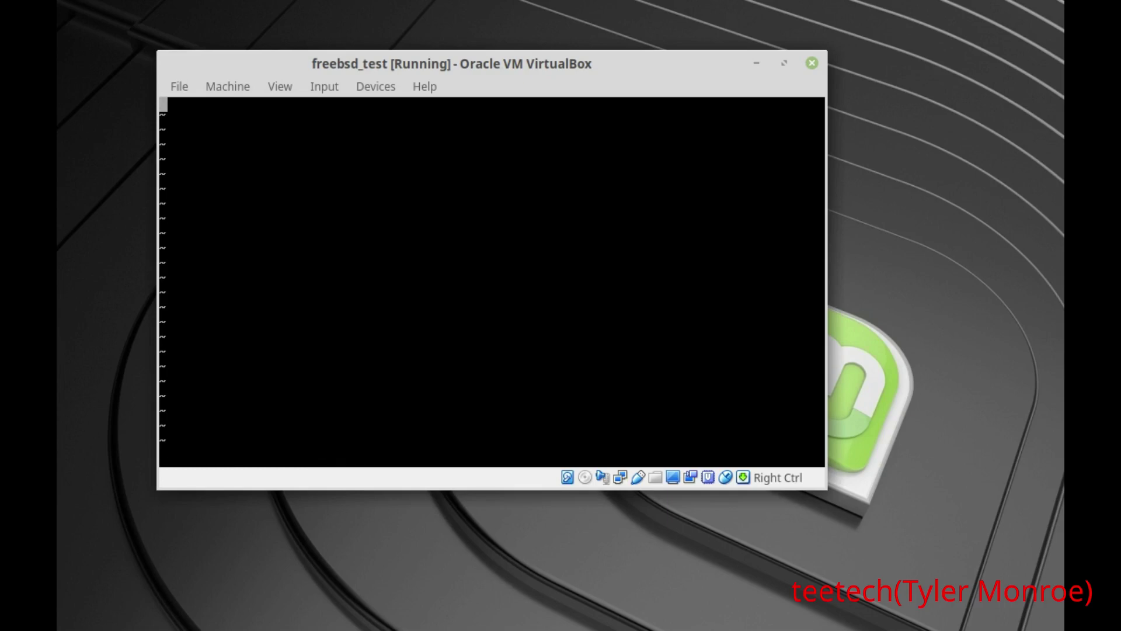
pyautogui.write('/usr/local/bin/fluxbox')
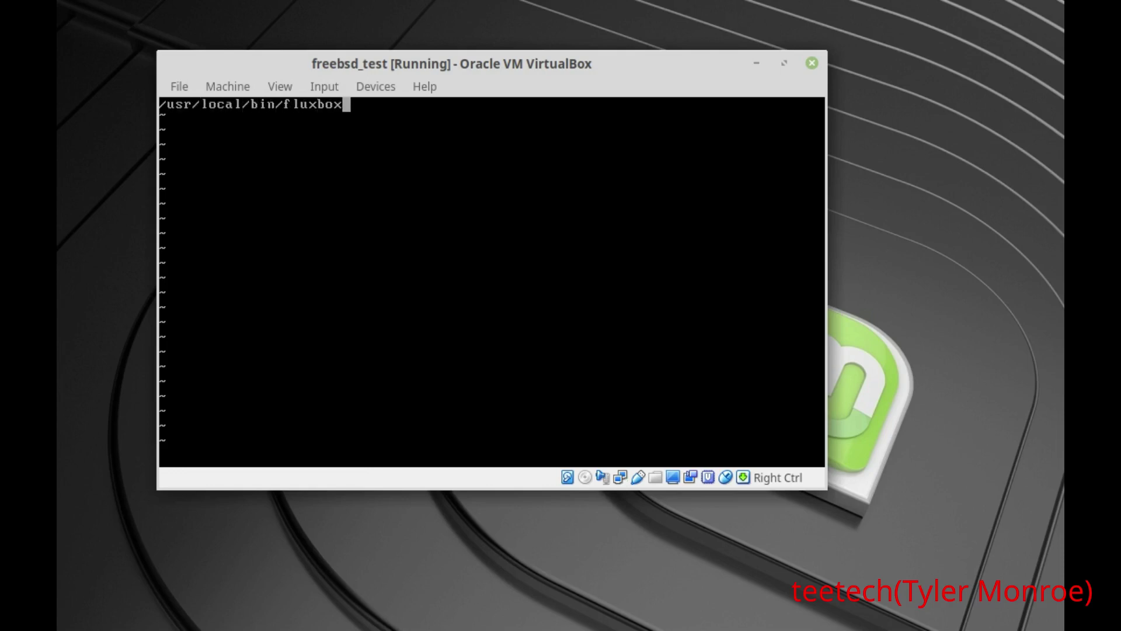
pyautogui.press('Escape')
pyautogui.write(':wq')
pyautogui.press('Return')
# Clear the console and display the contents of .xinitrc
pyautogui.write('clear')
pyautogui.press('Return')
pyautogui.write('cat .xinitrc')
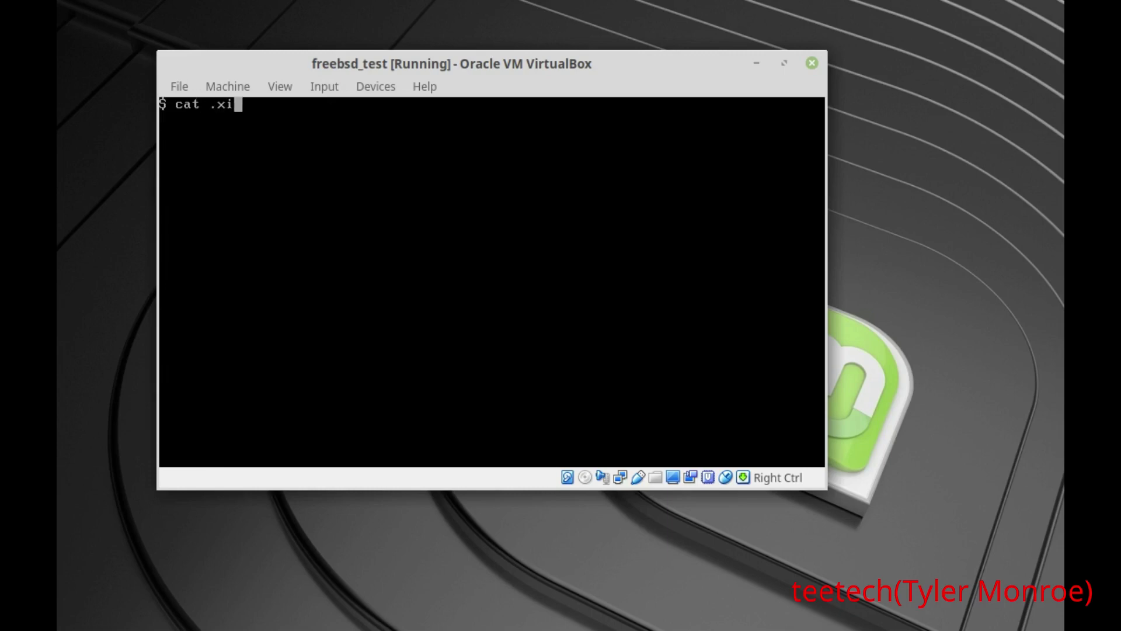
pyautogui.press('Return')
pyautogui.write('clear')
pyautogui.press('Return')
pyautogui.write('sudo pkg search ')
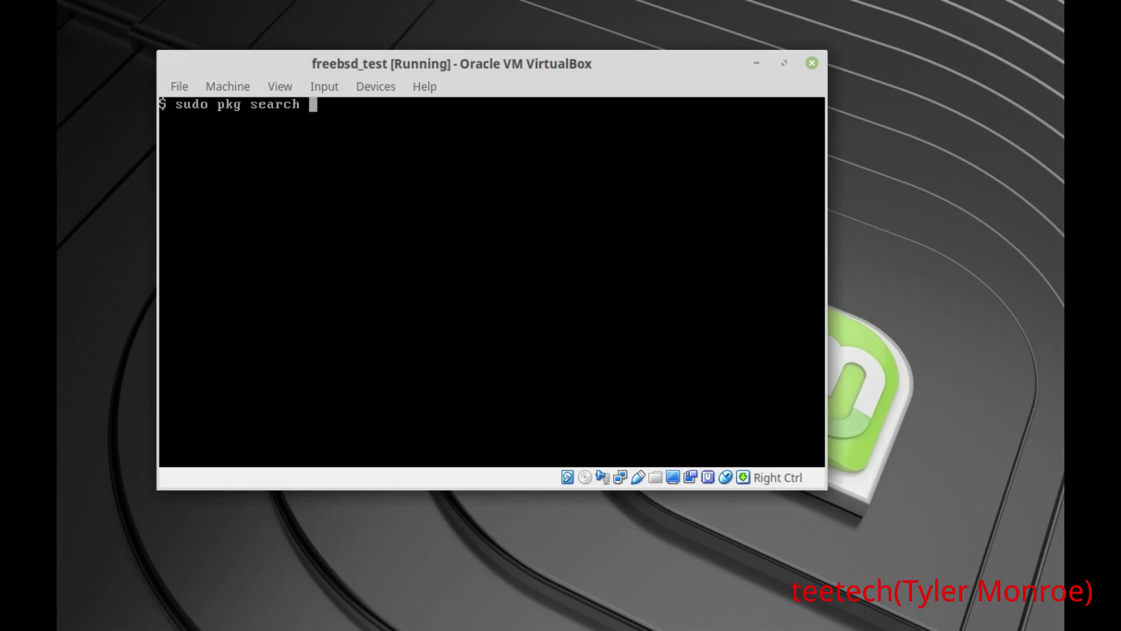
pyautogui.write('nvidia')
pyautogui.press('Return')
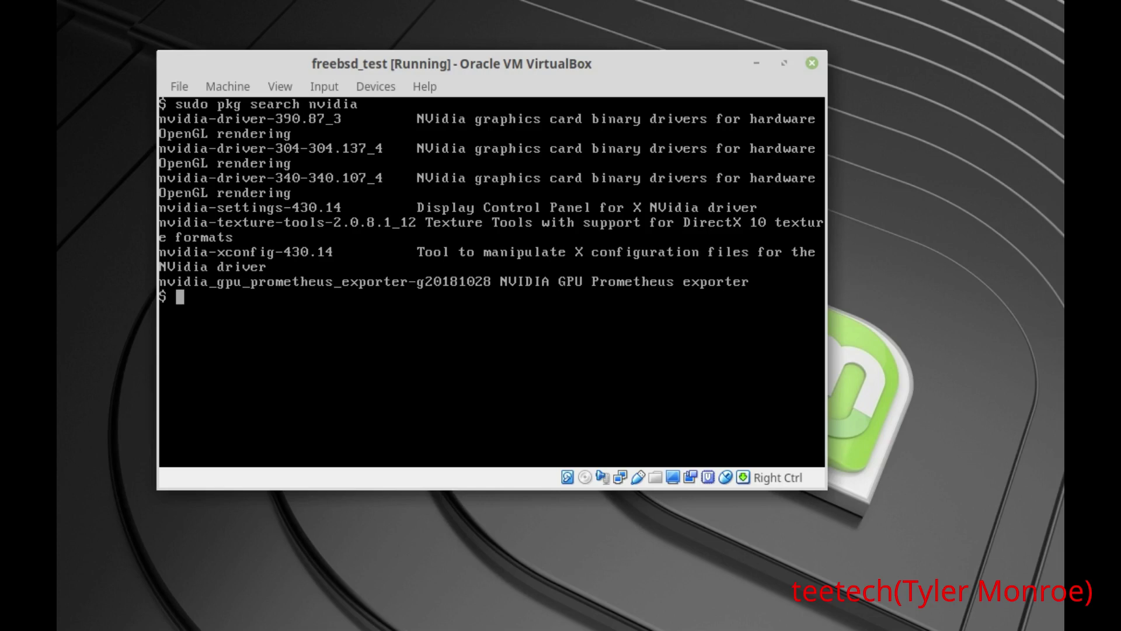
pyautogui.write('clear')
pyautogui.press('Return')
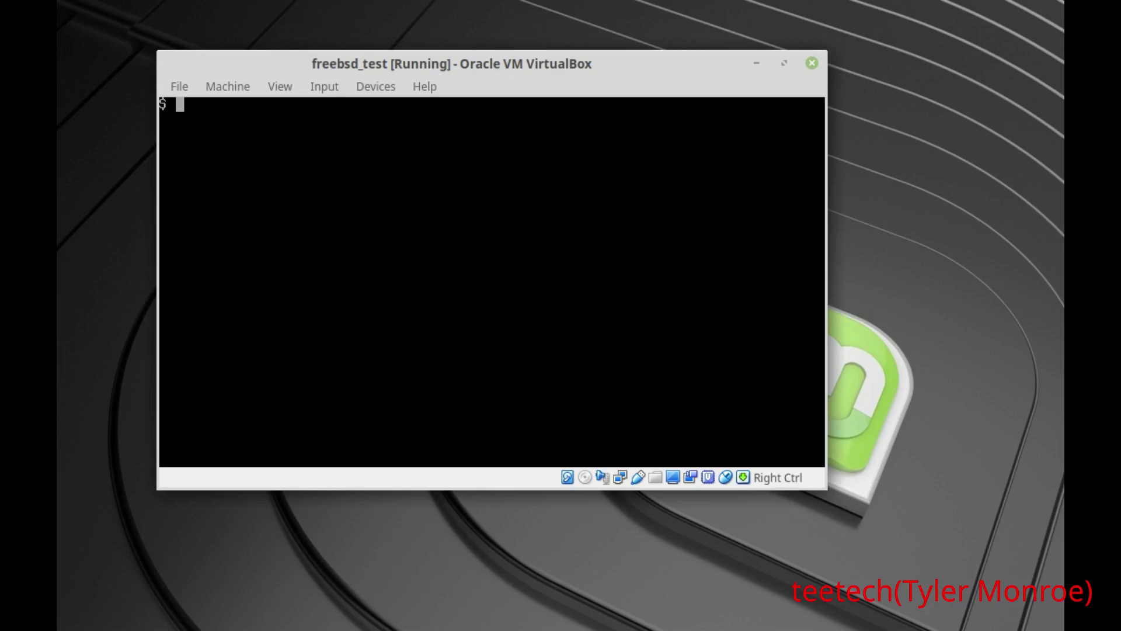
# Start the X session with startx and bring the VirtualBox window fully into view
pyautogui.write('startx')
pyautogui.press('Return')
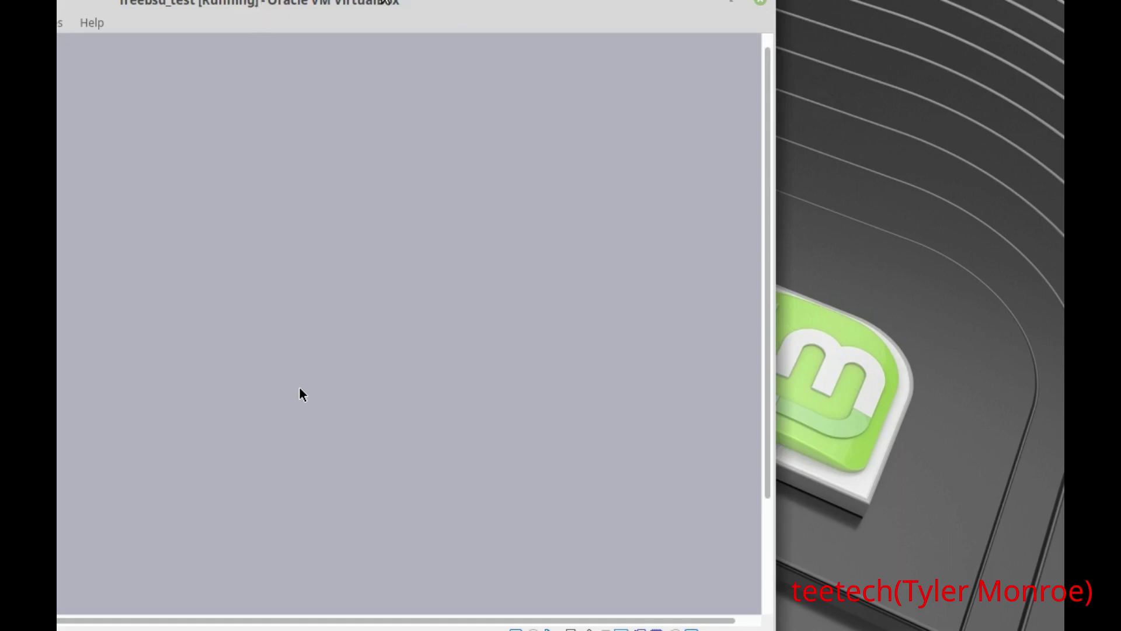
pyautogui.moveTo(342, 11); pyautogui.dragTo(611, 21)
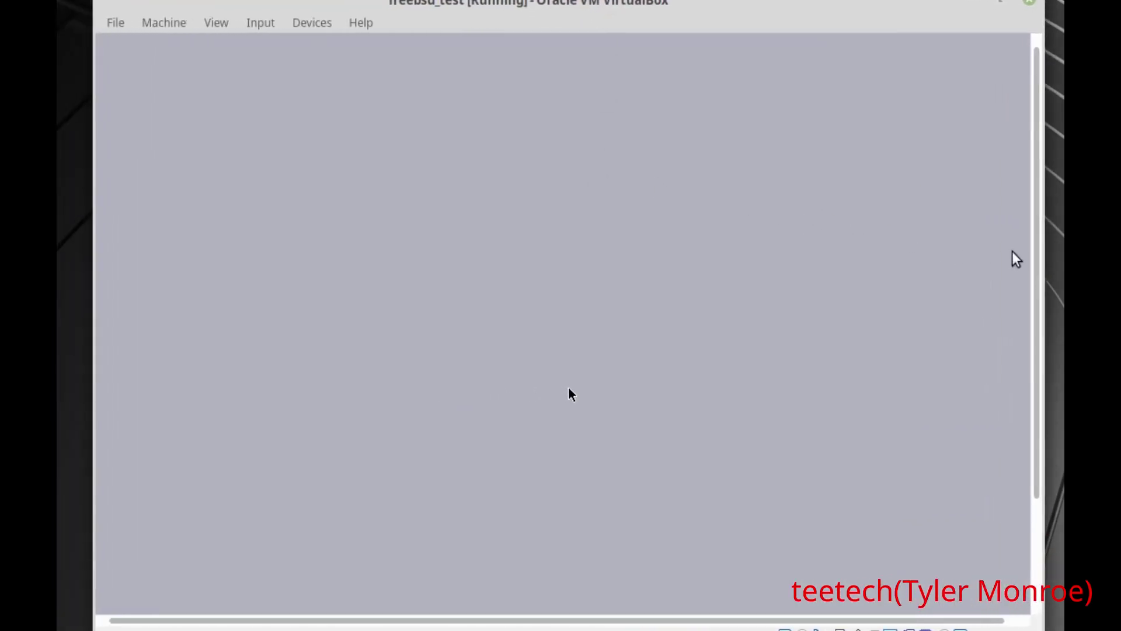
# Launch Firefox from the Fluxbox desktop's root menu
pyautogui.moveTo(1037, 255); pyautogui.dragTo(1030, 432)
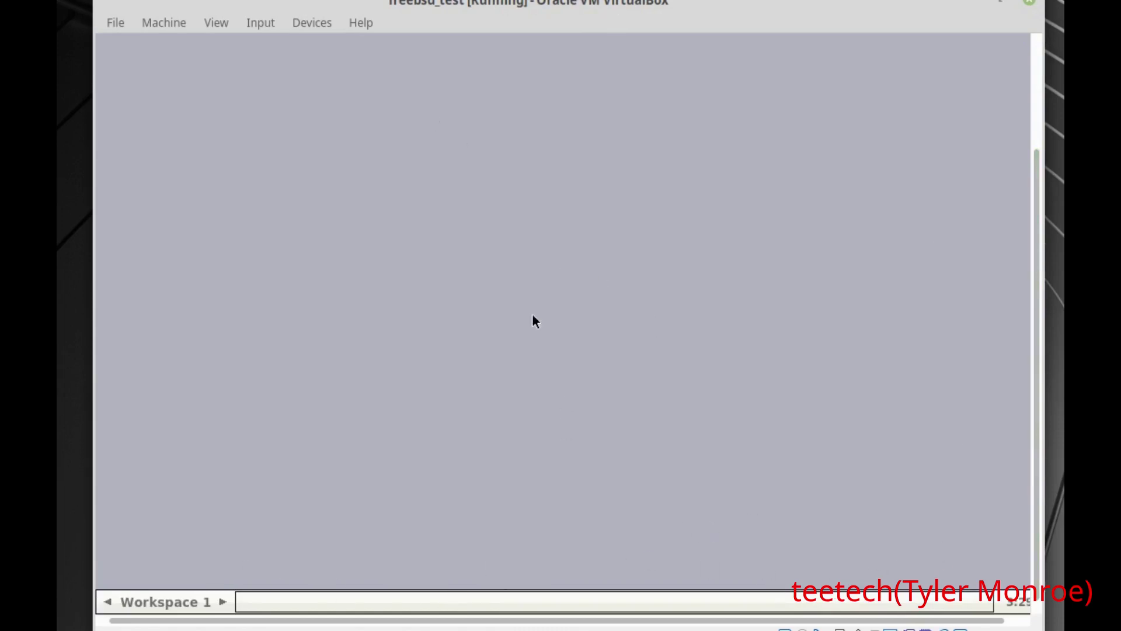
pyautogui.rightClick(602, 272)
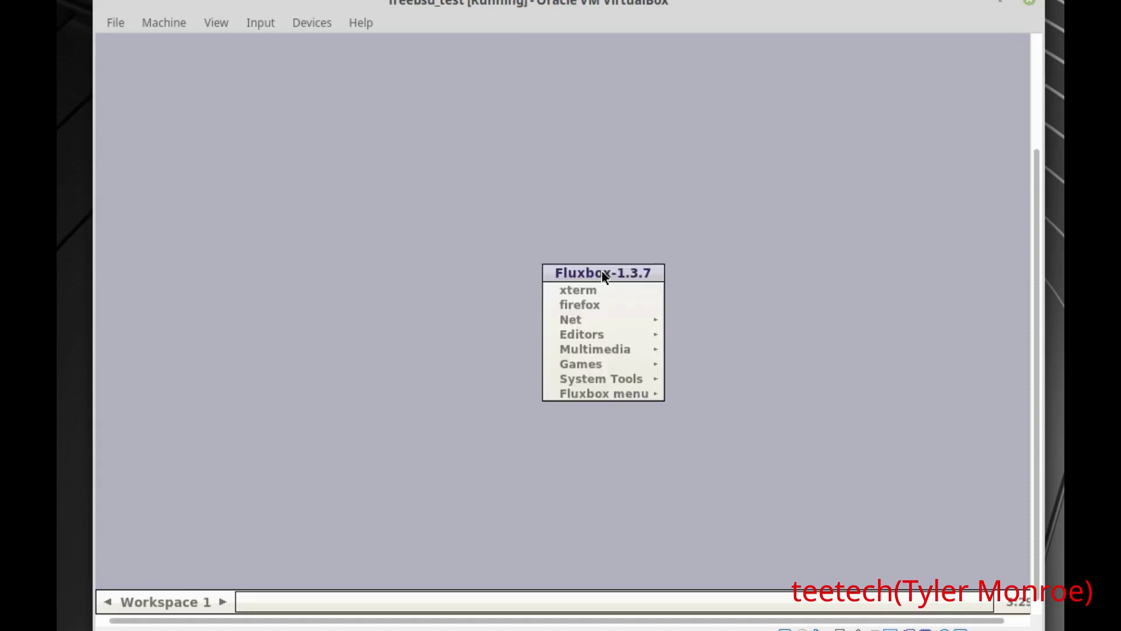
pyautogui.click(598, 306)
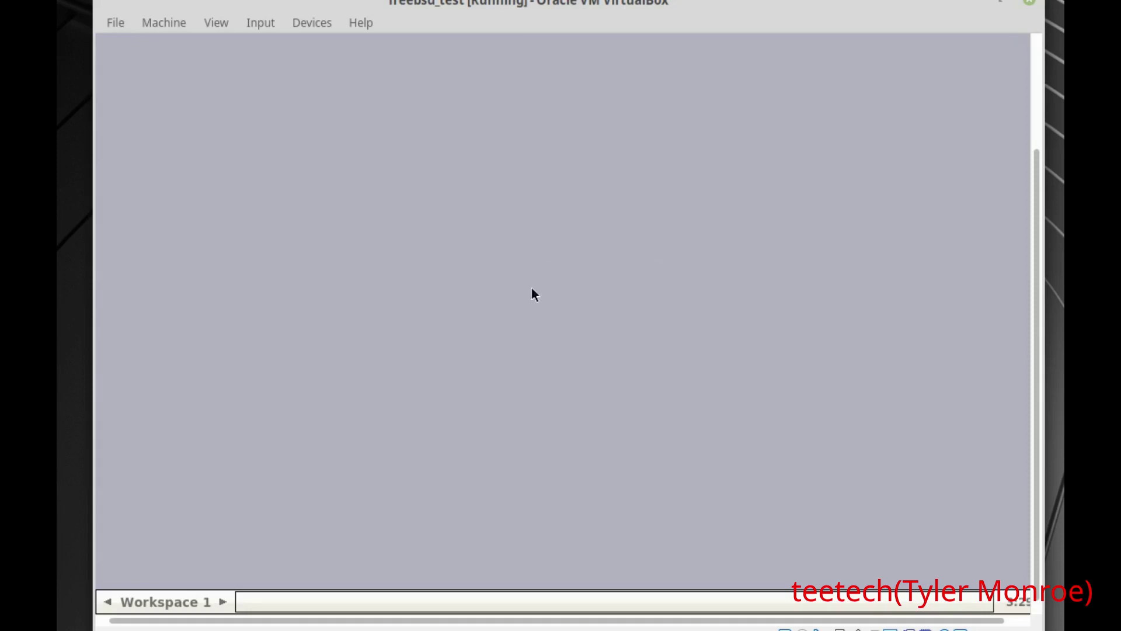
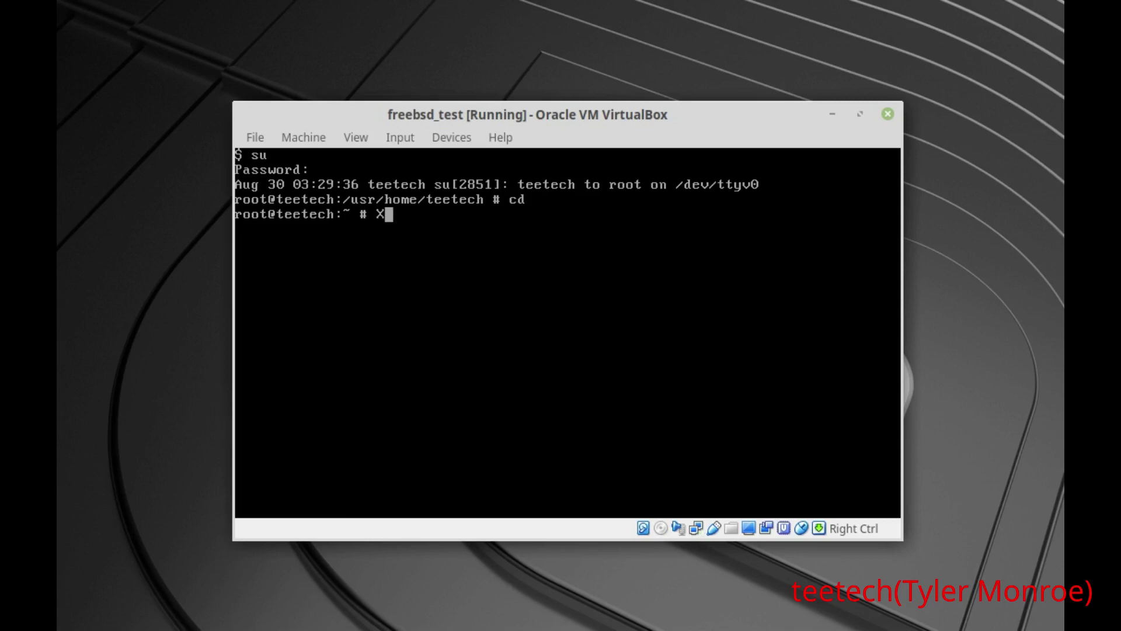
# Generate xorg.conf.new with Xorg -configure, then clear the screen and list root's home directory
pyautogui.write('configure')
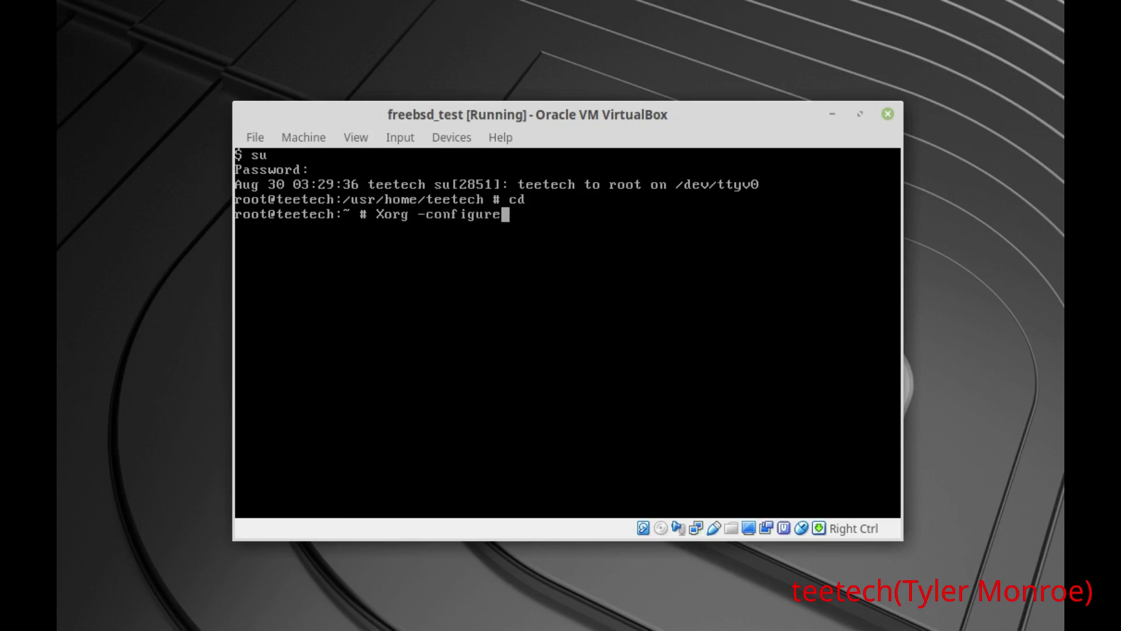
pyautogui.press('Return')
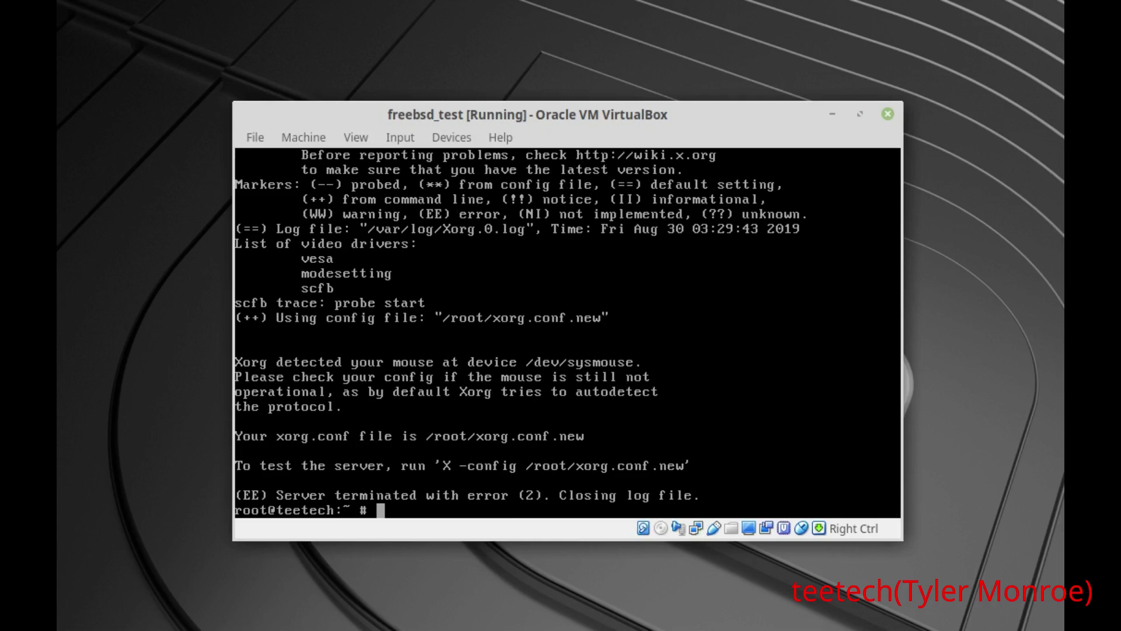
pyautogui.write('clear')
pyautogui.press('Return')
pyautogui.write('ls')
pyautogui.press('Return')
# Copy xorg.conf.new into /etc and open /etc/xorg.conf.new in vi
pyautogui.write('cp')
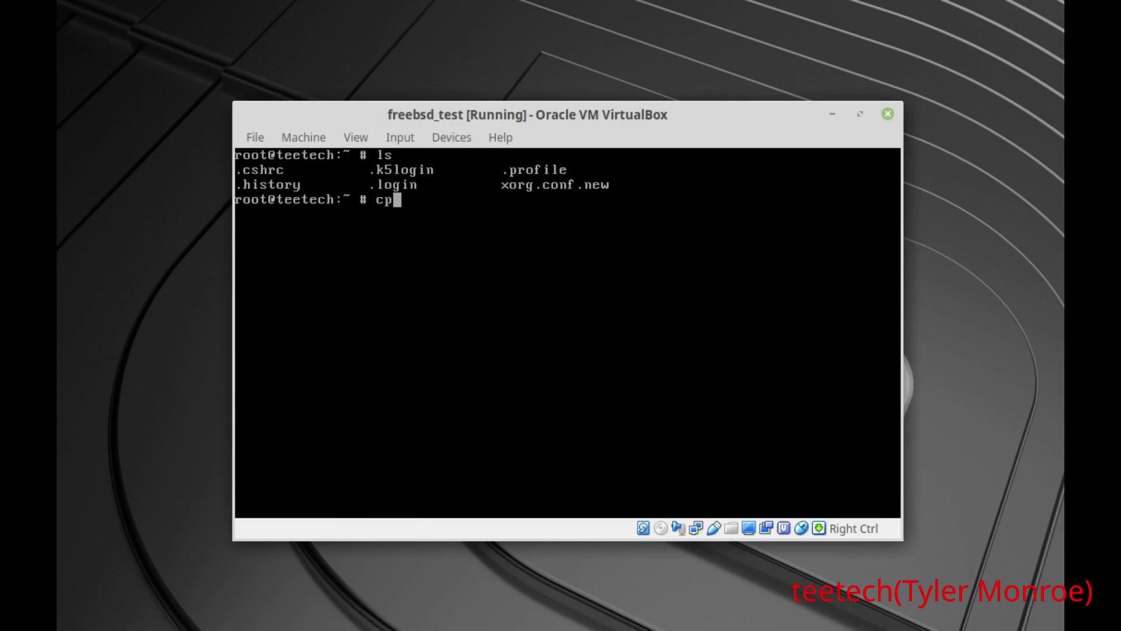
pyautogui.write(' xorg.conf.new /etc/')
pyautogui.press('Return')
pyautogui.write('vi /etc/xorg.conf.new')
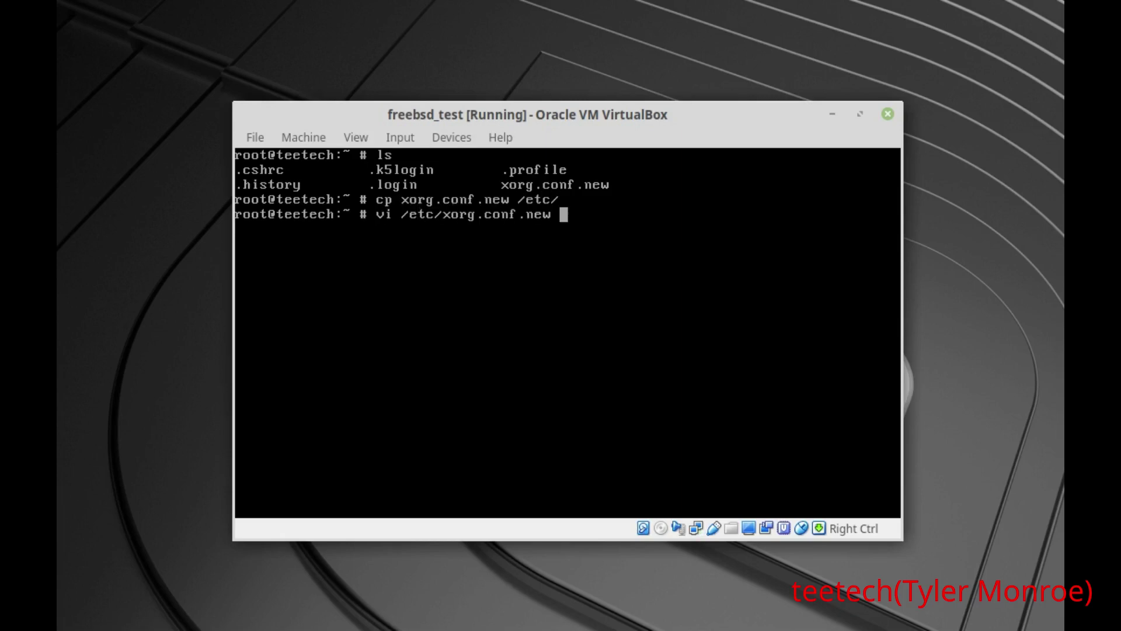
pyautogui.press('Return')
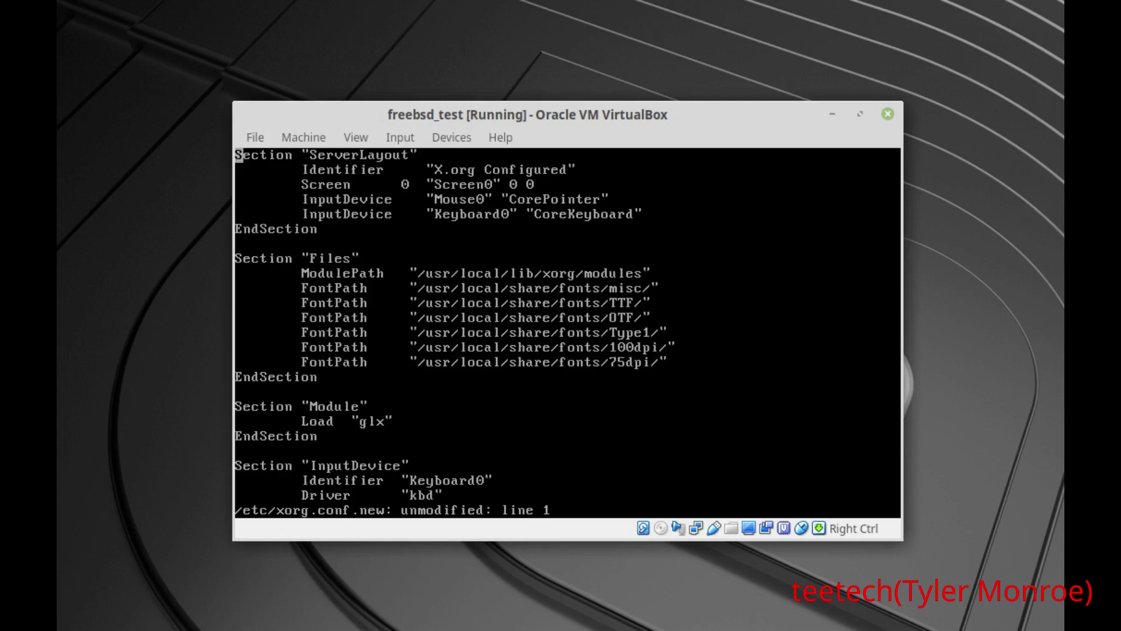
# Quit vi without changes and rename /etc/xorg.conf.new to /etc/xorg.conf
pyautogui.hotkey('shift', 'z')
pyautogui.hotkey('shift', 'z')
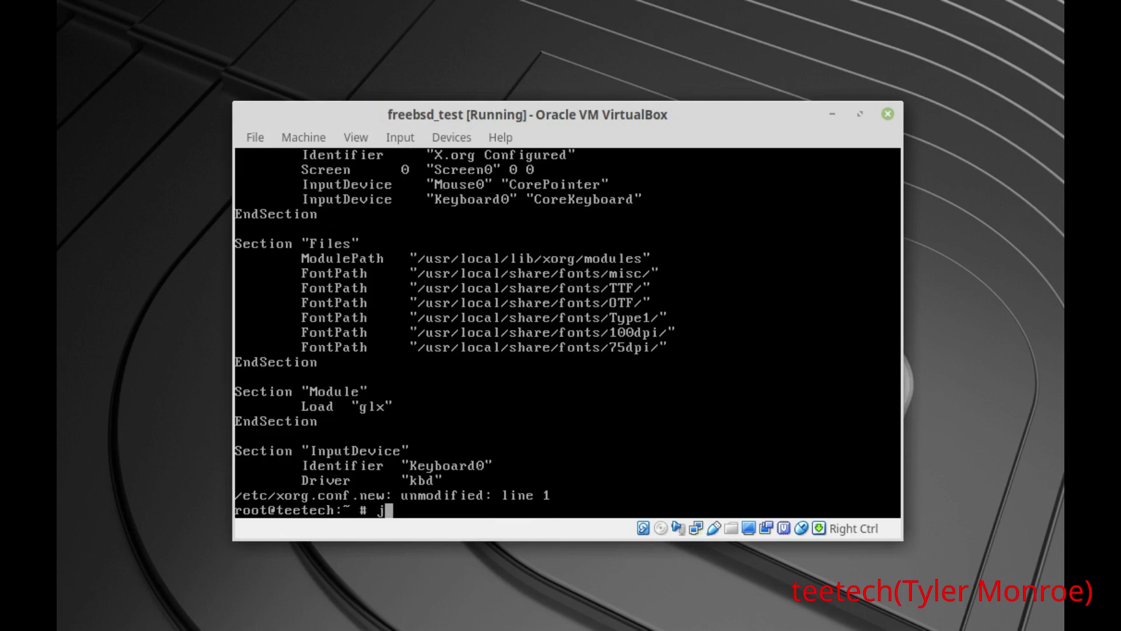
pyautogui.write('cd /etc/')
pyautogui.press('Return')
pyautogui.write('mv x')
pyautogui.press('Tab')
pyautogui.write('xo')
pyautogui.press('Tab')
pyautogui.press('BackSpace')
pyautogui.press('BackSpace')
pyautogui.press('BackSpace')
pyautogui.press('BackSpace')
pyautogui.press('BackSpace')
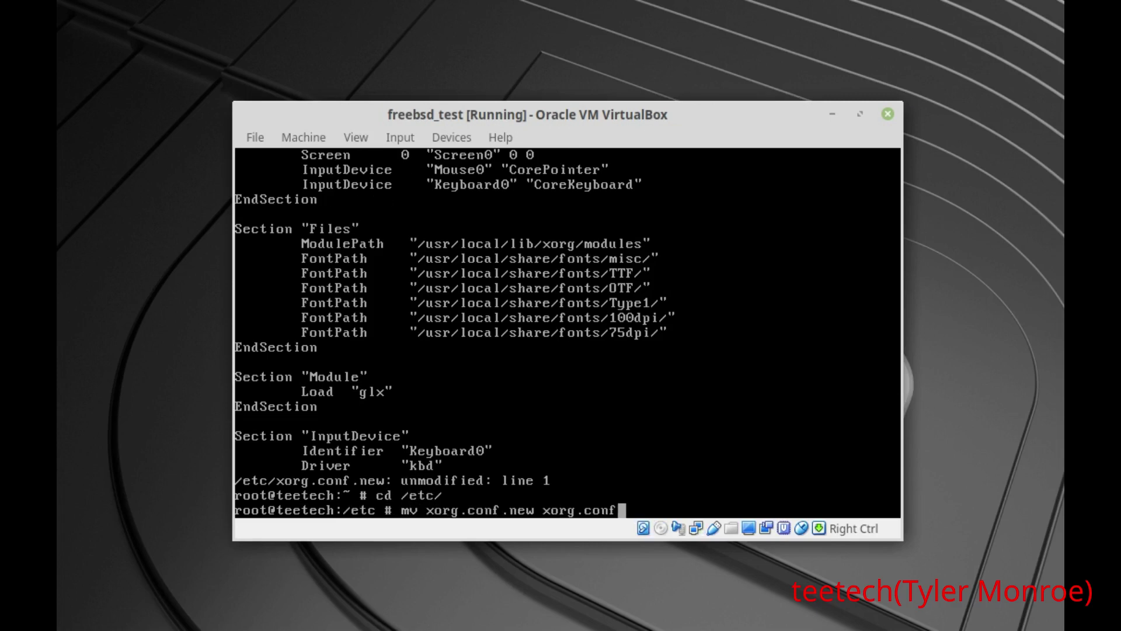
pyautogui.press('Return')
# Open xorg.conf in vi and check the mouse section's Driver value
pyautogui.write('vi xorg.conf')
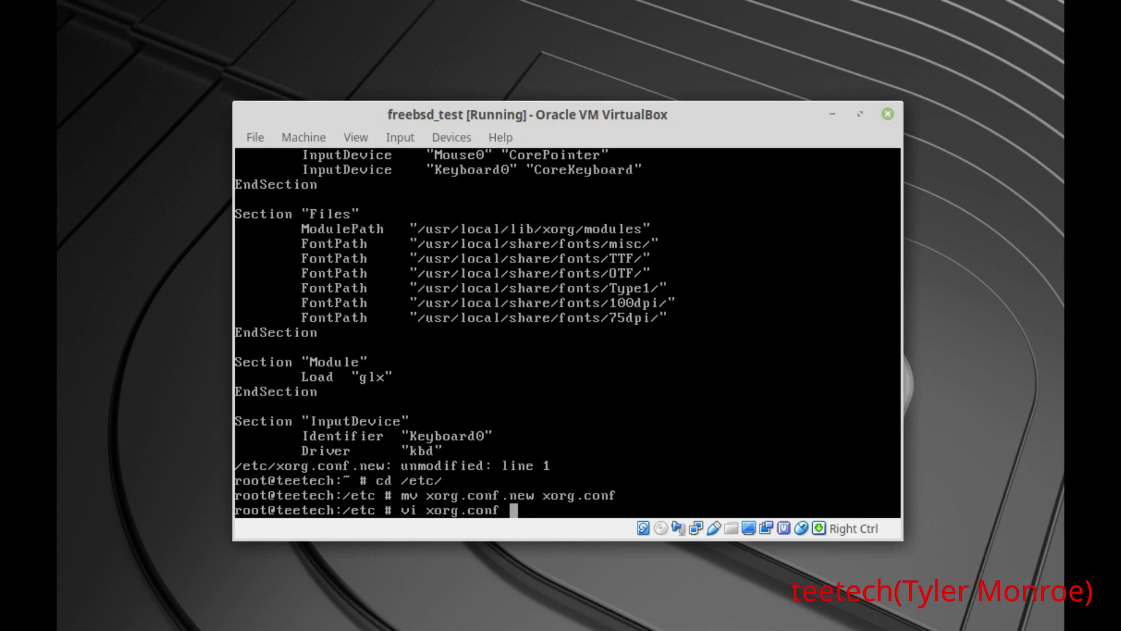
pyautogui.press('Return')
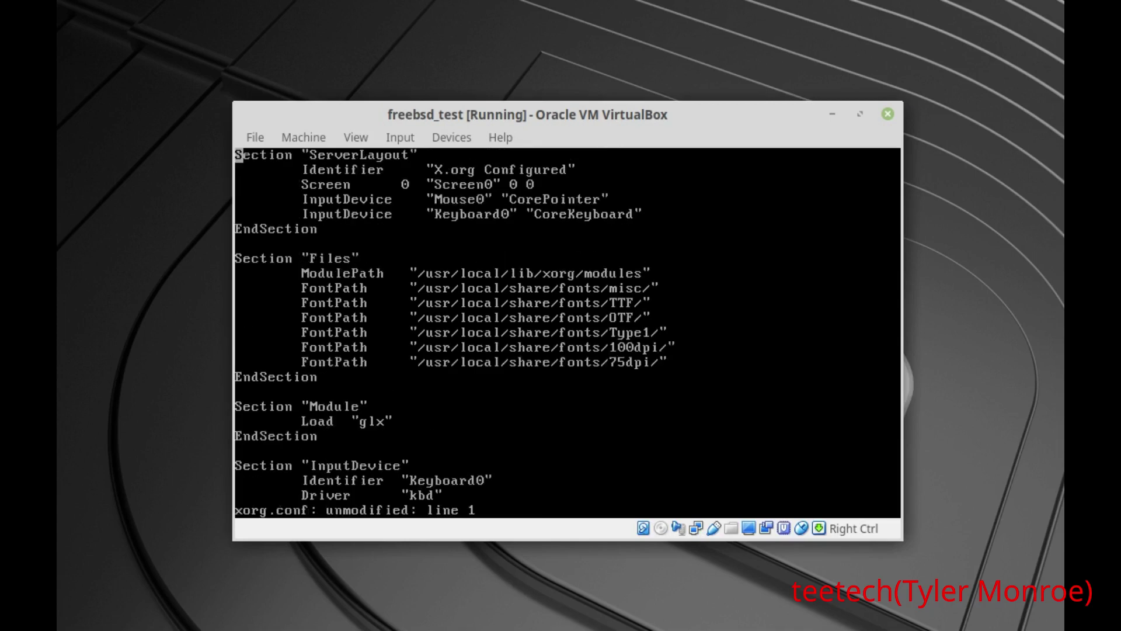
pyautogui.press('Down')
pyautogui.press('Down')
pyautogui.press('Down')
pyautogui.press('Down')
pyautogui.press('Down')
pyautogui.press('Down')
pyautogui.press('Down')
pyautogui.press('Down')
pyautogui.press('Down')
pyautogui.press('Down')
pyautogui.press('Down')
pyautogui.press('Down')
pyautogui.press('Down')
pyautogui.press('Down')
pyautogui.press('Down')
pyautogui.press('Down')
pyautogui.press('Down')
pyautogui.press('Down')
pyautogui.press('Down')
pyautogui.press('Down')
pyautogui.press('Down')
pyautogui.press('Down')
pyautogui.press('Down')
pyautogui.press('Down')
pyautogui.press('Down')
pyautogui.press('Down')
pyautogui.press('Down')
pyautogui.press('Down')
pyautogui.press('Down')
pyautogui.press('Down')
pyautogui.press('Down')
pyautogui.press('Down')
pyautogui.press('Down')
pyautogui.press('Down')
pyautogui.press('Down')
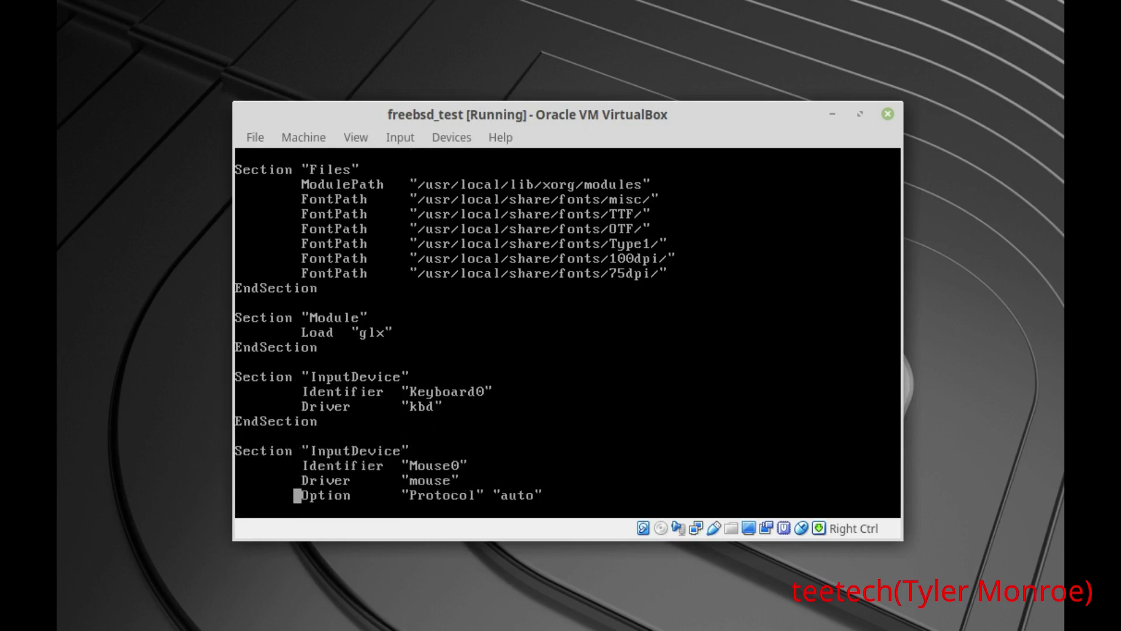
pyautogui.press('Up')
pyautogui.press('Up')
pyautogui.press('Up')
pyautogui.press('Up')
pyautogui.press('Up')
pyautogui.press('Up')
pyautogui.press('Up')
pyautogui.press('Up')
pyautogui.press('Up')
pyautogui.press('Up')
pyautogui.press('Up')
pyautogui.press('Up')
pyautogui.press('Up')
pyautogui.press('Up')
pyautogui.press('Up')
pyautogui.press('Up')
pyautogui.press('Up')
pyautogui.press('Up')
pyautogui.press('Up')
pyautogui.press('Up')
pyautogui.press('Down')
pyautogui.press('Down')
pyautogui.press('Down')
pyautogui.press('Down')
pyautogui.press('Right')
pyautogui.press('Right')
pyautogui.press('Right')
pyautogui.press('Right')
pyautogui.press('Right')
pyautogui.press('Right')
pyautogui.press('Right')
pyautogui.press('Right')
pyautogui.press('Right')
pyautogui.press('Right')
pyautogui.press('Right')
pyautogui.press('Right')
pyautogui.press('Right')
pyautogui.press('Left')
pyautogui.press('Left')
pyautogui.press('Left')
pyautogui.press('Left')
pyautogui.press('Left')
pyautogui.press('Left')
pyautogui.press('Left')
pyautogui.press('Left')
pyautogui.press('Right')
pyautogui.press('Right')
pyautogui.press('Right')
pyautogui.press('Right')
pyautogui.press('Right')
pyautogui.press('Right')
pyautogui.press('Right')
pyautogui.press('Left')
pyautogui.press('Left')
pyautogui.press('Left')
pyautogui.press('Left')
pyautogui.press('Left')
pyautogui.press('Left')
pyautogui.press('Left')
pyautogui.press('Down')
pyautogui.press('Down')
pyautogui.press('Down')
pyautogui.press('Down')
pyautogui.press('Down')
pyautogui.press('Down')
pyautogui.press('Down')
pyautogui.press('Down')
pyautogui.press('Down')
pyautogui.press('Down')
pyautogui.press('Down')
pyautogui.press('Down')
pyautogui.press('Down')
pyautogui.press('Down')
pyautogui.press('Down')
pyautogui.press('Down')
pyautogui.press('Down')
pyautogui.press('Down')
pyautogui.press('Down')
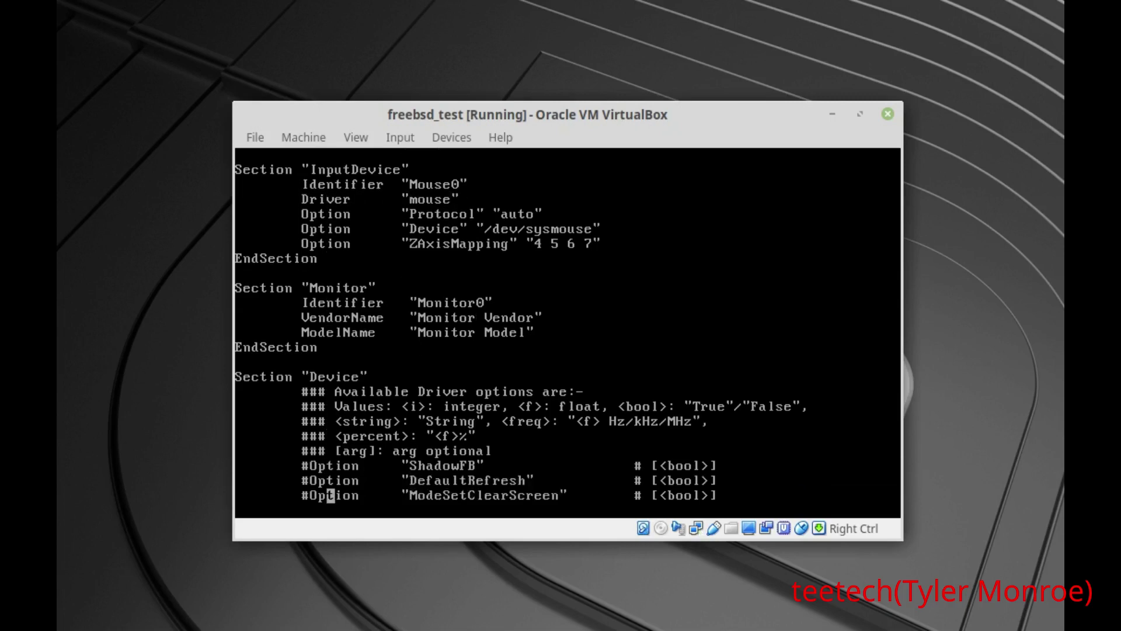
# Review the Screen and Device sections, confirming the Card0 driver is vesa
pyautogui.press('Down')
pyautogui.press('Down')
pyautogui.press('Down')
pyautogui.press('Down')
pyautogui.press('Down')
pyautogui.press('Down')
pyautogui.press('Down')
pyautogui.press('Down')
pyautogui.press('Down')
pyautogui.press('Down')
pyautogui.press('Down')
pyautogui.press('Down')
pyautogui.press('Down')
pyautogui.press('Down')
pyautogui.press('Down')
pyautogui.press('Down')
pyautogui.press('Down')
pyautogui.press('Down')
pyautogui.press('Down')
pyautogui.press('Down')
pyautogui.press('Up')
pyautogui.press('Up')
pyautogui.press('Up')
pyautogui.press('Up')
pyautogui.press('Up')
pyautogui.press('Up')
pyautogui.press('Up')
pyautogui.press('Up')
pyautogui.press('Up')
pyautogui.press('Up')
pyautogui.press('Up')
pyautogui.press('Up')
pyautogui.press('Up')
pyautogui.press('Down')
pyautogui.press('Down')
pyautogui.press('Down')
pyautogui.press('Down')
pyautogui.press('Down')
pyautogui.press('Up')
pyautogui.press('Up')
pyautogui.press('Up')
pyautogui.press('Up')
pyautogui.press('Up')
pyautogui.press('Up')
pyautogui.press('Up')
pyautogui.press('Up')
pyautogui.press('Up')
pyautogui.press('Up')
pyautogui.press('Up')
pyautogui.press('Up')
pyautogui.press('Down')
pyautogui.press('Down')
pyautogui.press('Right')
pyautogui.press('Right')
pyautogui.press('Right')
pyautogui.press('Right')
pyautogui.press('Right')
pyautogui.press('Right')
pyautogui.press('Right')
pyautogui.press('Left')
pyautogui.press('Left')
pyautogui.press('Right')
pyautogui.press('Right')
pyautogui.press('Right')
pyautogui.press('Left')
pyautogui.press('Left')
pyautogui.press('Left')
pyautogui.press('Left')
pyautogui.press('Left')
pyautogui.press('Left')
pyautogui.press('Left')
pyautogui.press('Left')
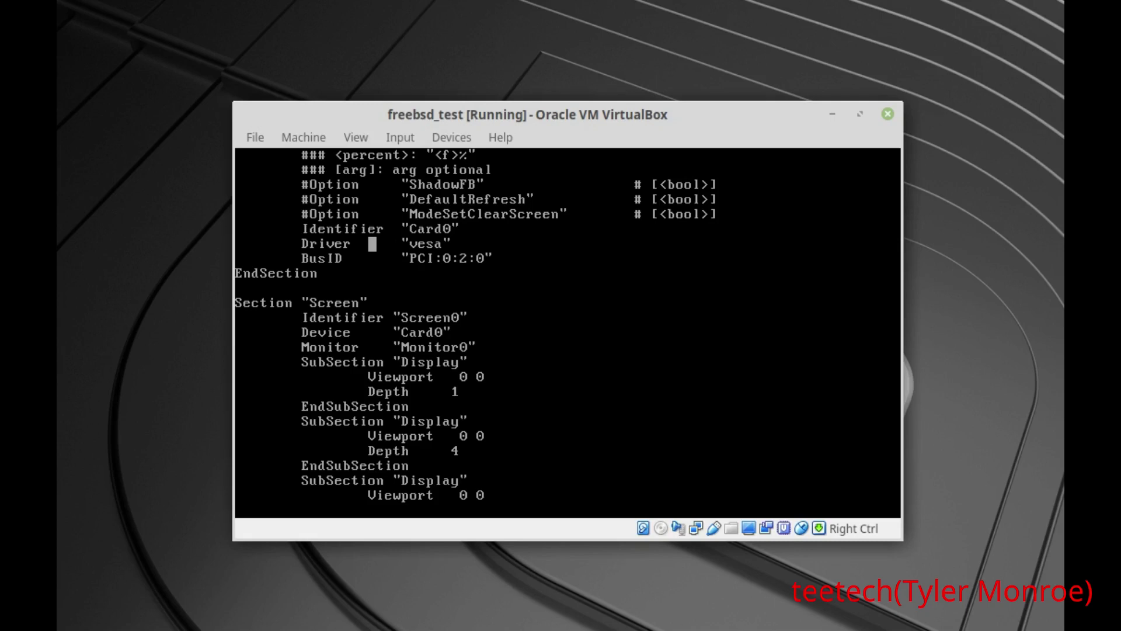
# Save xorg.conf with :wq, return to root's home directory and clear the screen
pyautogui.write(':wq')
pyautogui.press('Return')
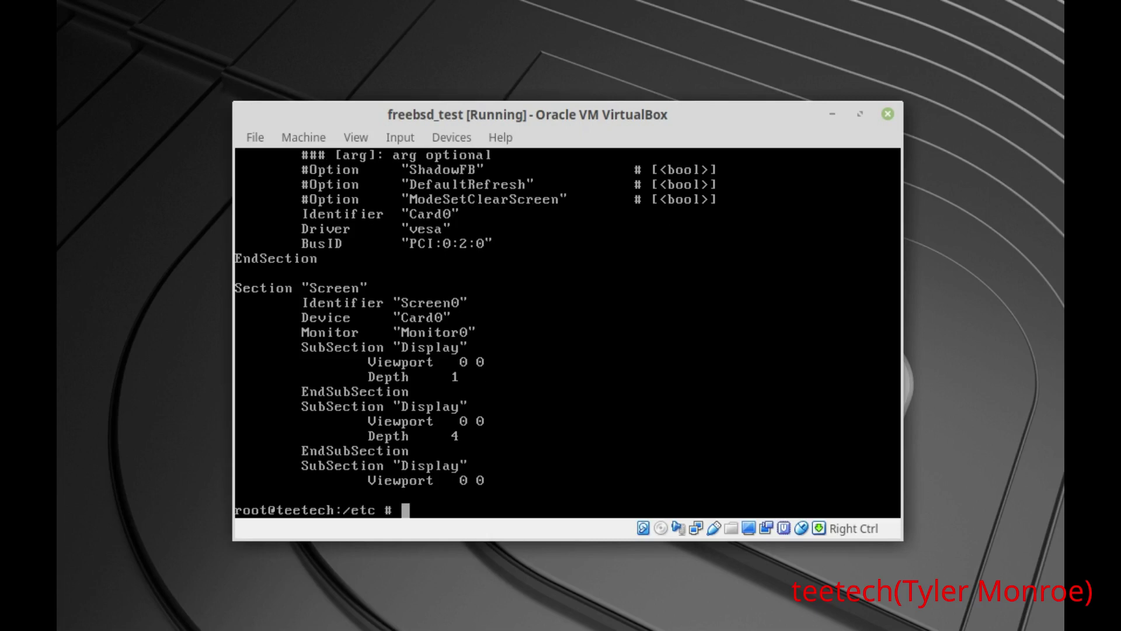
pyautogui.write('cd')
pyautogui.press('Return')
pyautogui.write('clear')
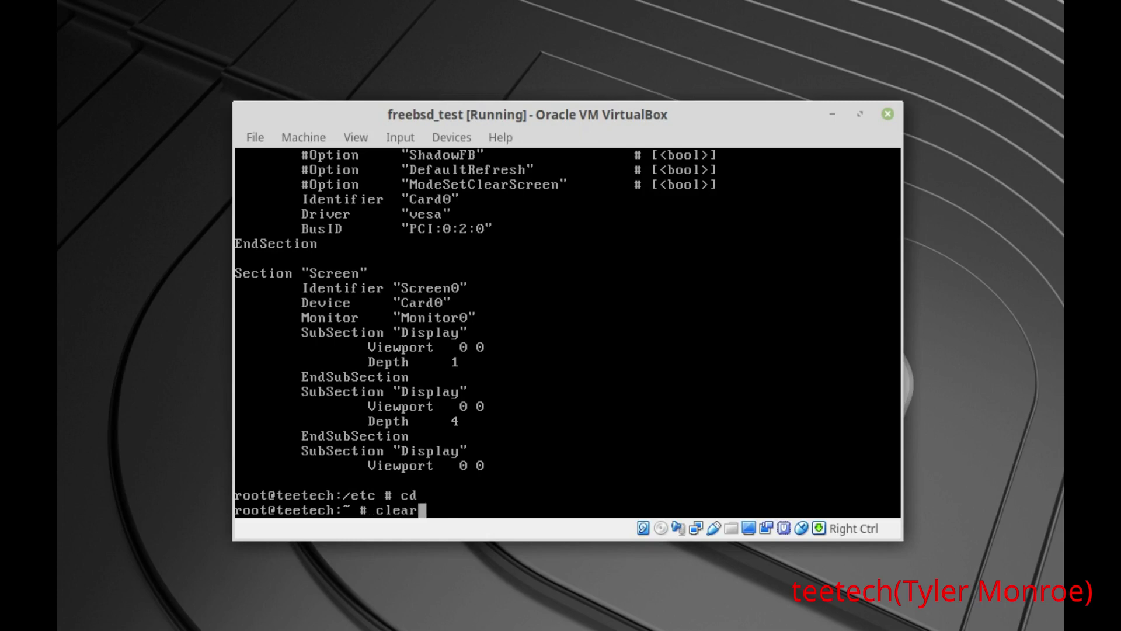
pyautogui.press('Return')
# Add dbus_enable="YES" to /etc/rc.conf and save the file
pyautogui.write('vi ')
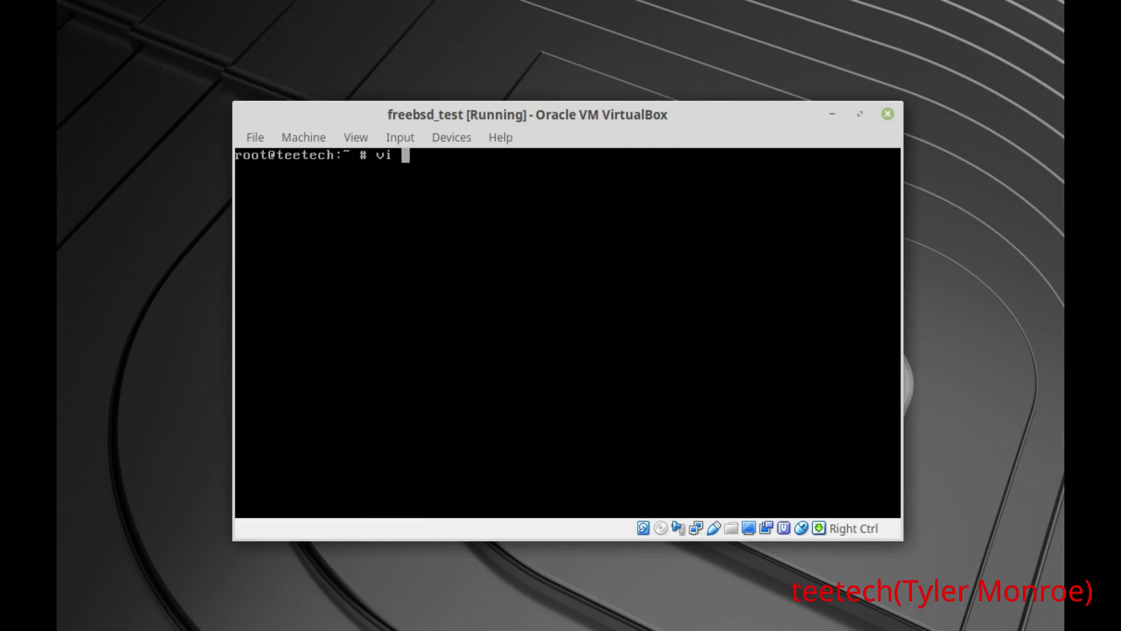
pyautogui.write('/etc/rc.conf')
pyautogui.press('Return')
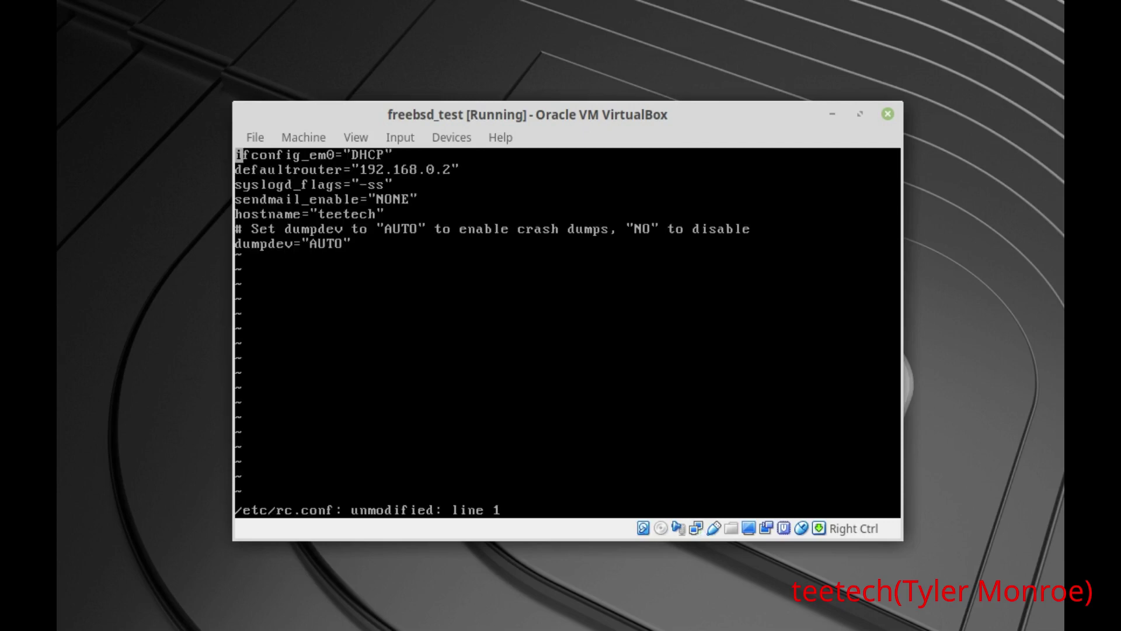
pyautogui.press('Down')
pyautogui.press('Down')
pyautogui.press('Down')
pyautogui.press('Down')
pyautogui.press('Down')
pyautogui.press('Down')
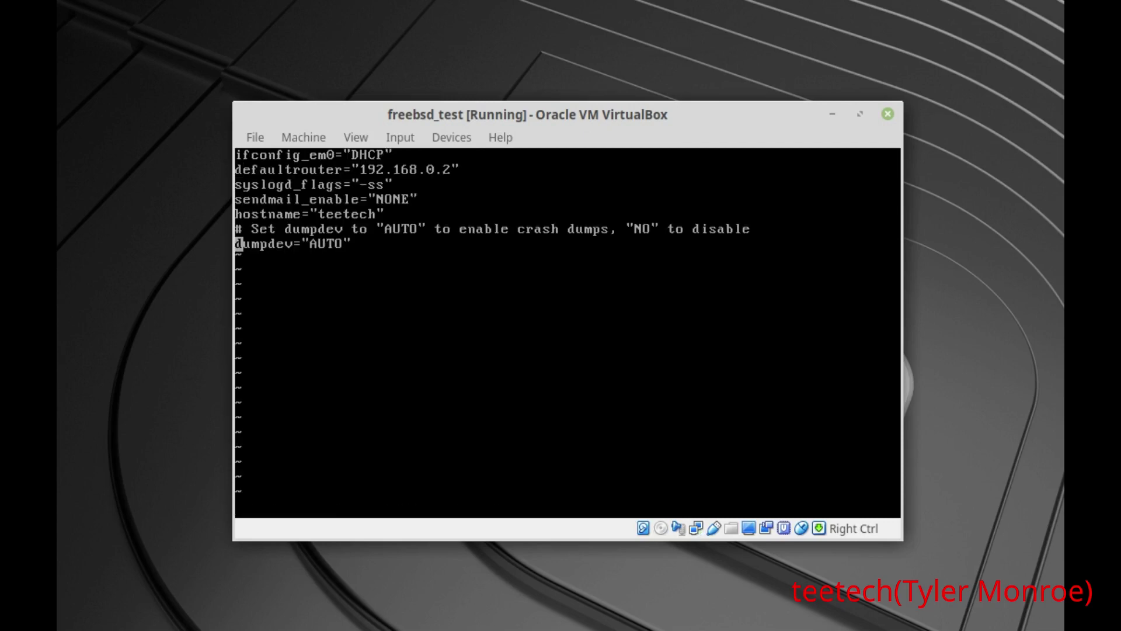
pyautogui.write('odbus_enable="YES"')
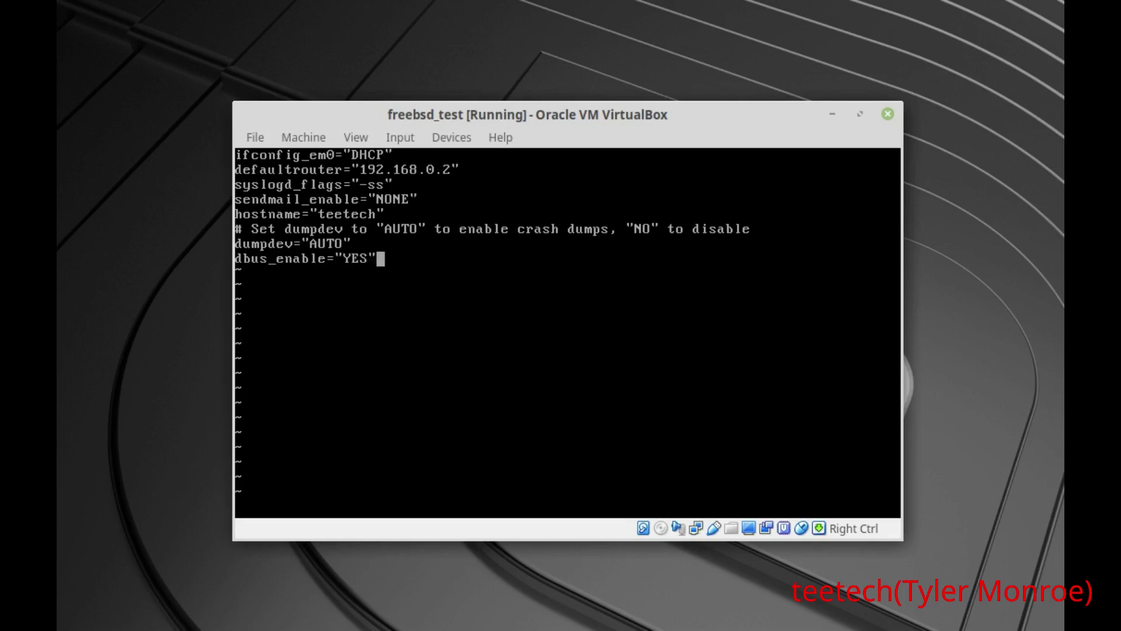
pyautogui.press('Escape')
pyautogui.write(':wq')
pyautogui.press('Return')
# Start the dbus service and clear the terminal
pyautogui.write('s')
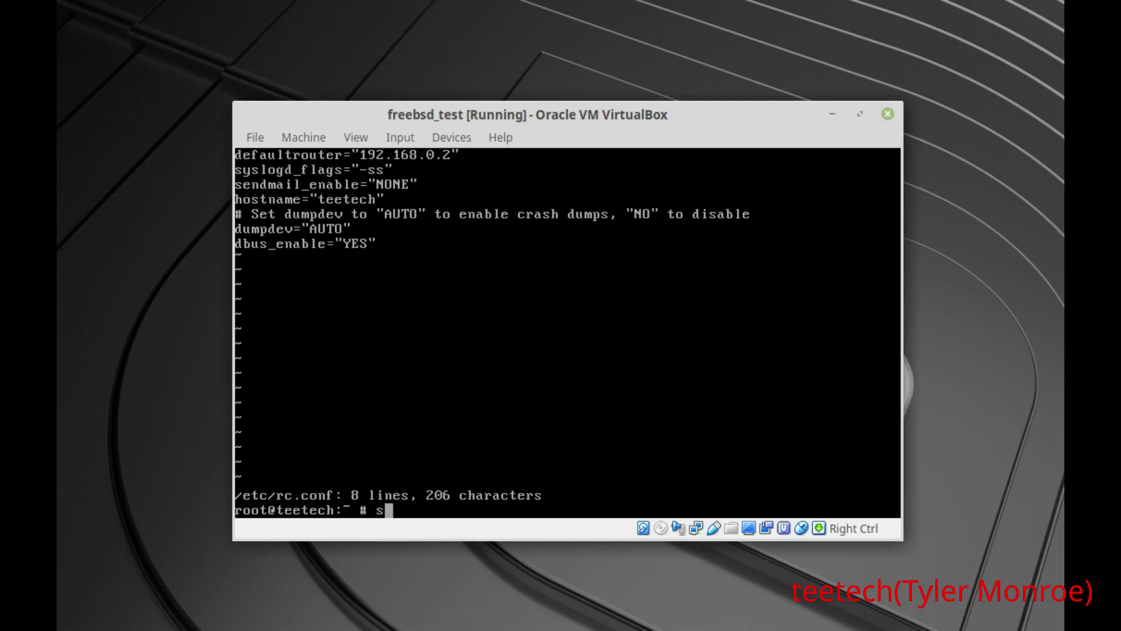
pyautogui.write('ervice dbus start')
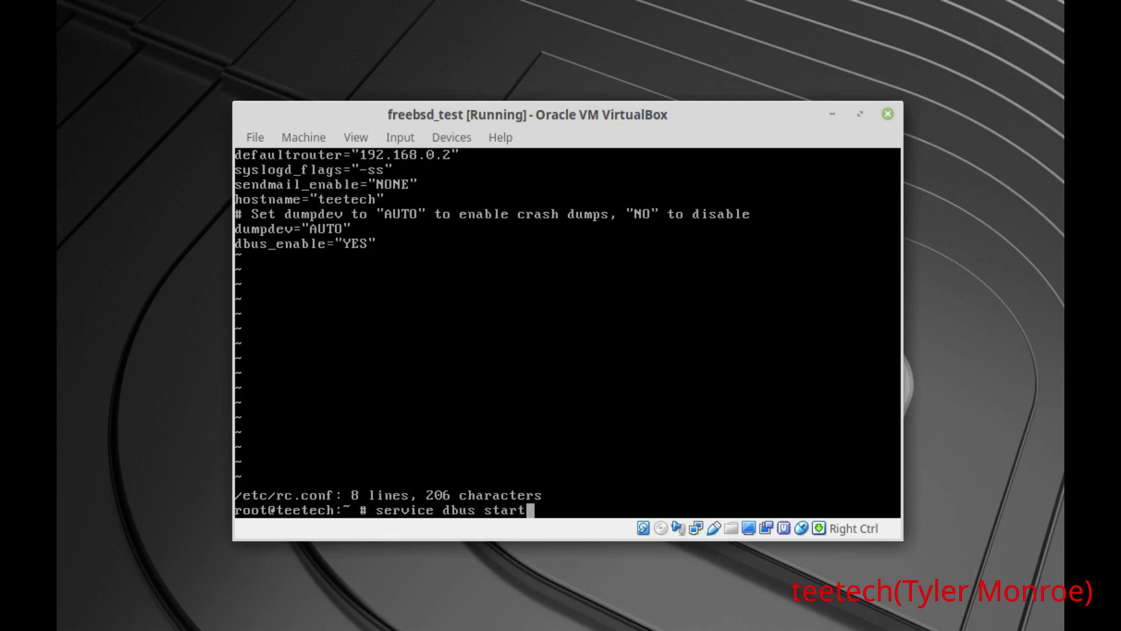
pyautogui.press('Return')
pyautogui.write('clear')
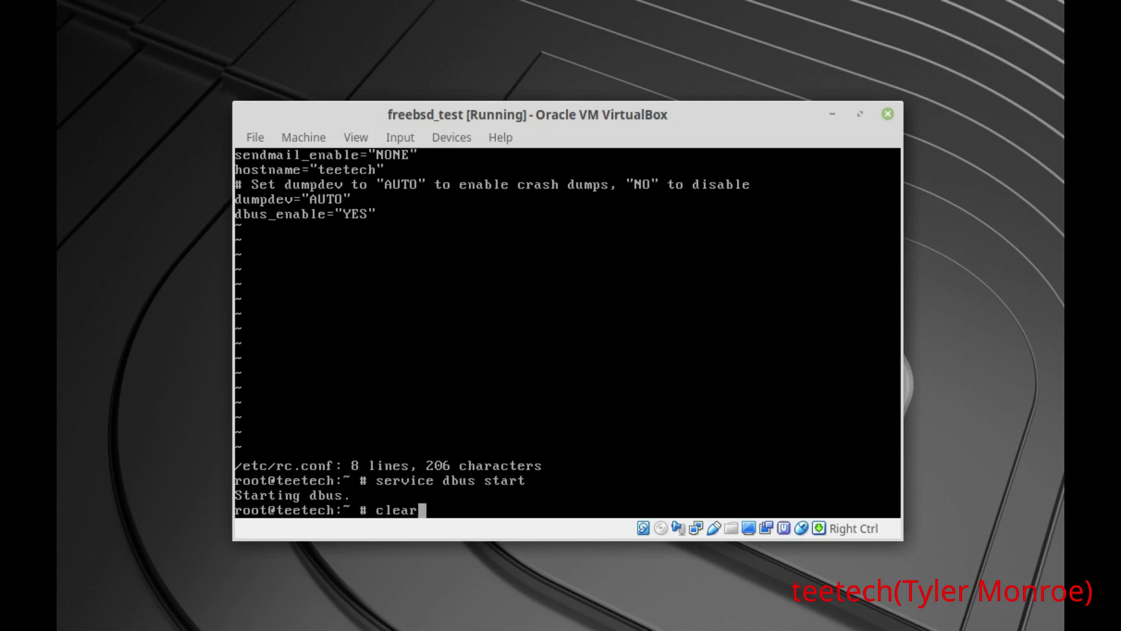
pyautogui.press('Return')
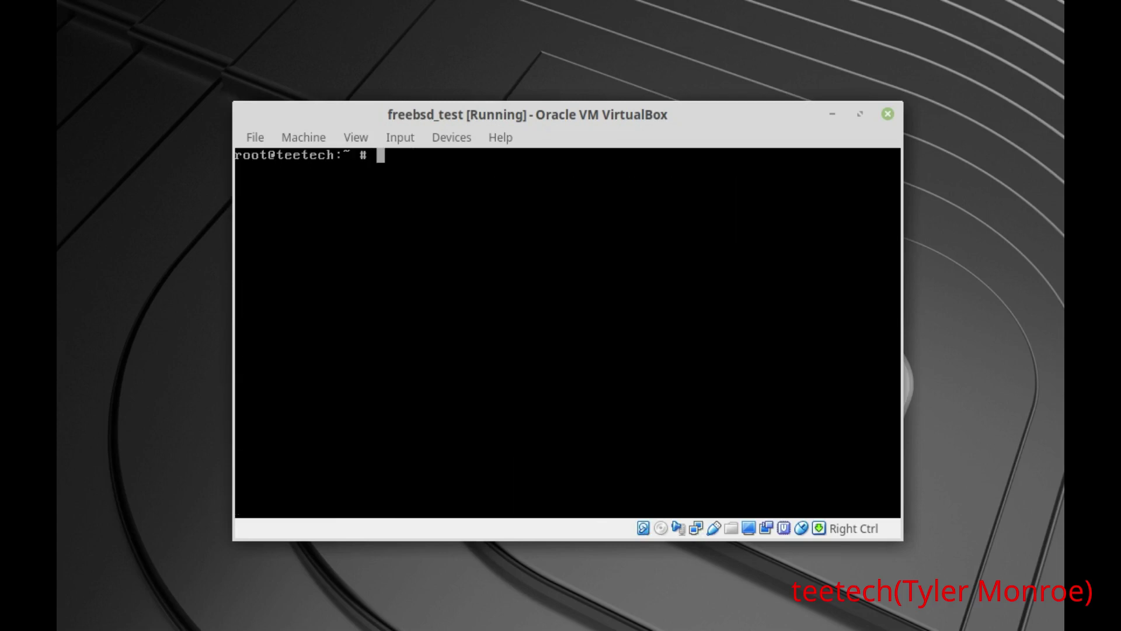
# Exit the root shell, go to the user's home directory and confirm it with pwd
pyautogui.write('exit')
pyautogui.press('Return')
pyautogui.write('clear')
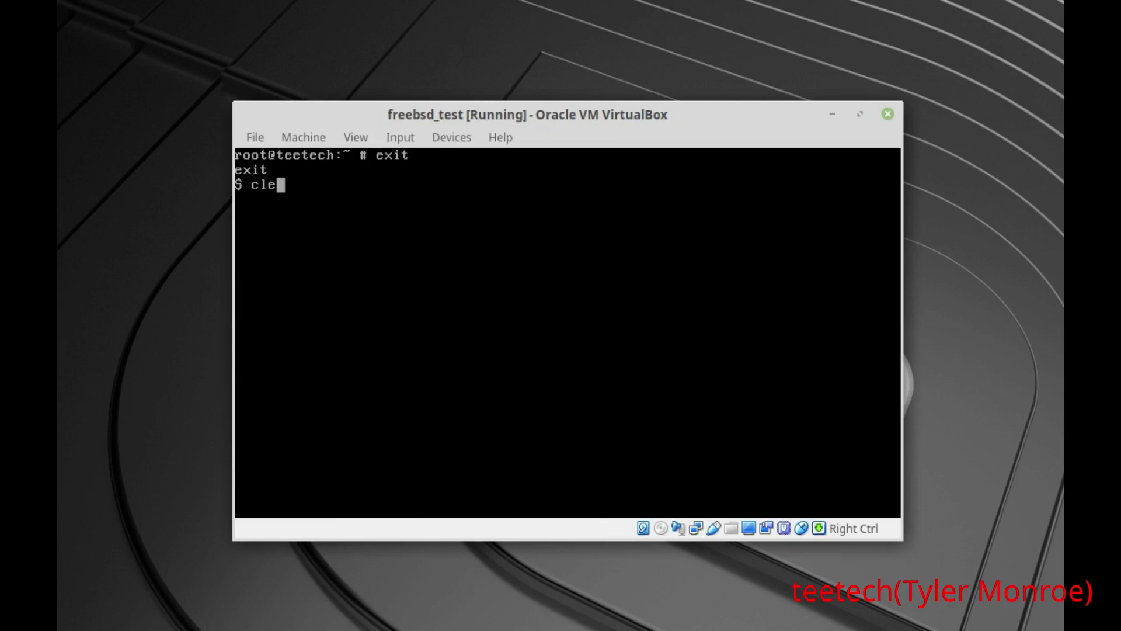
pyautogui.press('Return')
pyautogui.write('cd')
pyautogui.press('Return')
pyautogui.write('pwd')
pyautogui.press('Return')
pyautogui.write('start')
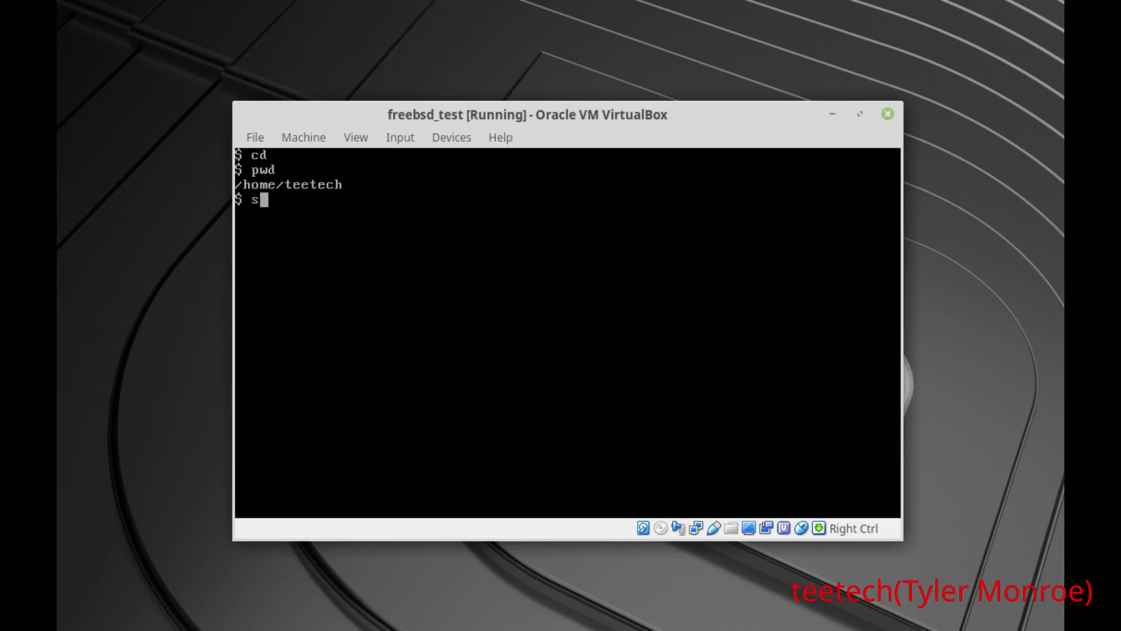
pyautogui.write('x')
# Launch the graphical session with startx and bring the VM window fully on screen
pyautogui.press('BackSpace')
pyautogui.press('BackSpace')
pyautogui.press('BackSpace')
pyautogui.press('BackSpace')
pyautogui.press('BackSpace')
pyautogui.press('BackSpace')
pyautogui.write('startx')
pyautogui.press('Return')
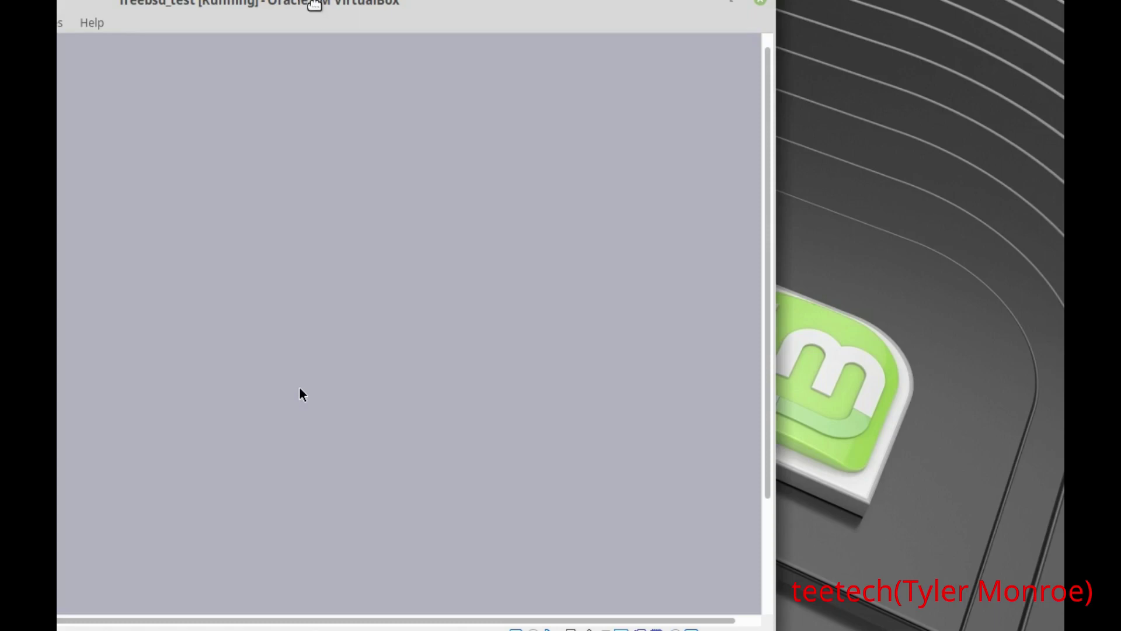
pyautogui.moveTo(315, 3); pyautogui.dragTo(580, 2)
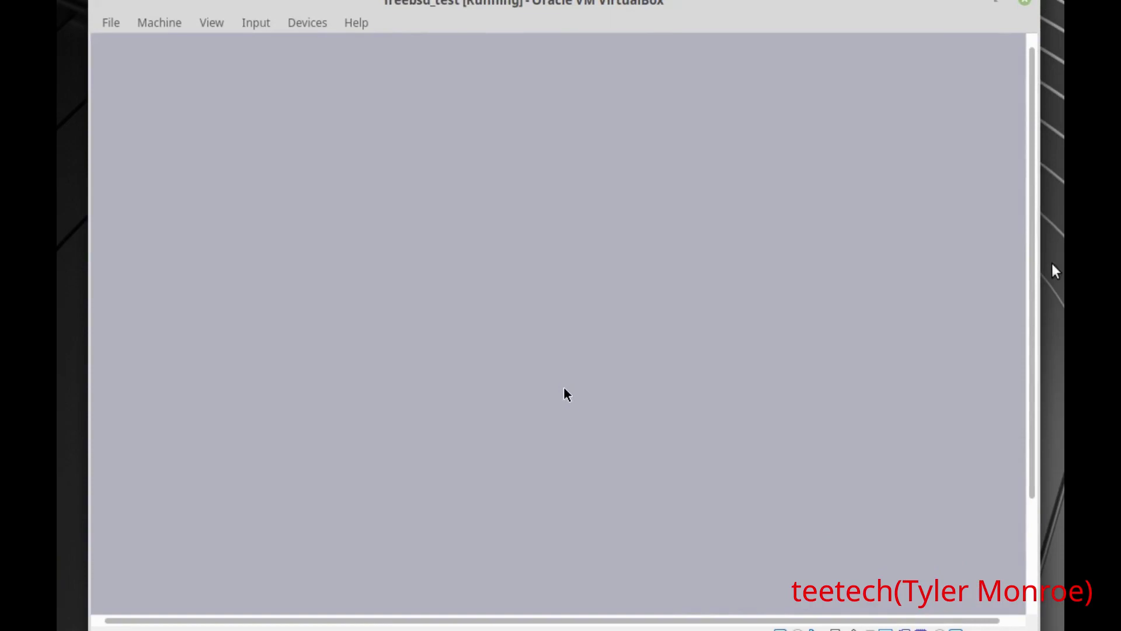
# Open an xterm window from the Fluxbox desktop menu
pyautogui.moveTo(1036, 271); pyautogui.dragTo(1032, 379)
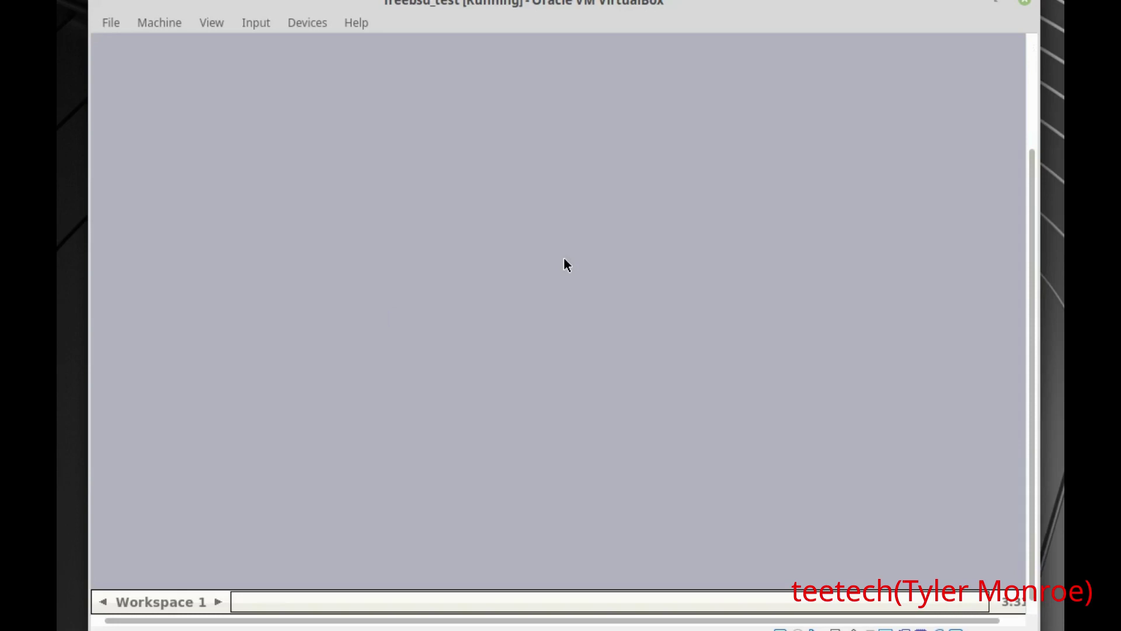
pyautogui.rightClick(604, 178)
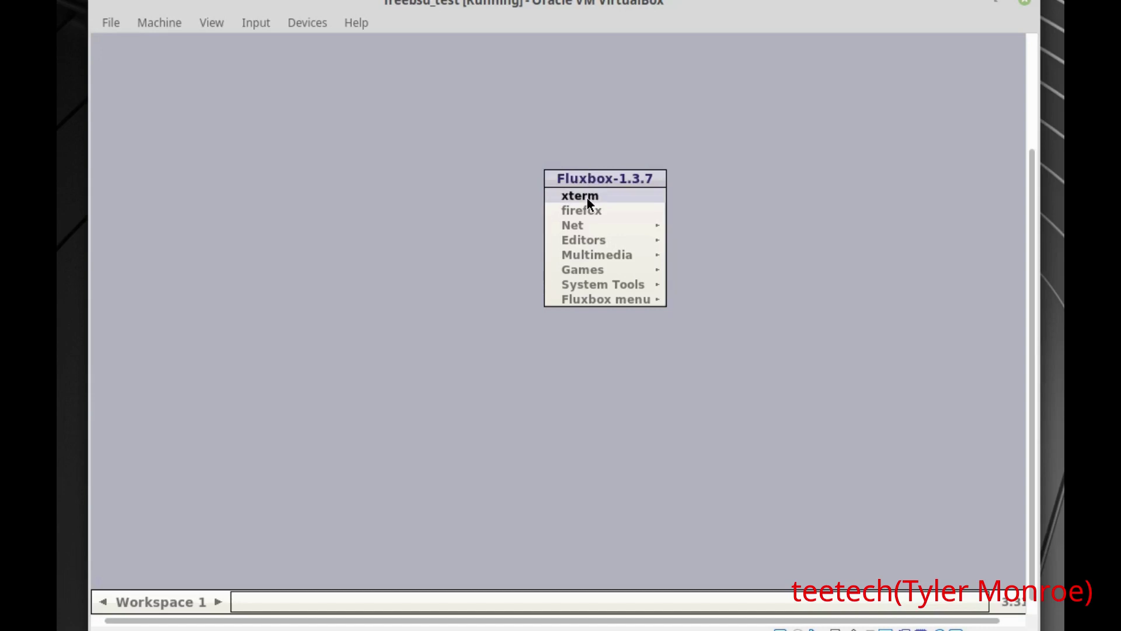
pyautogui.click(568, 195)
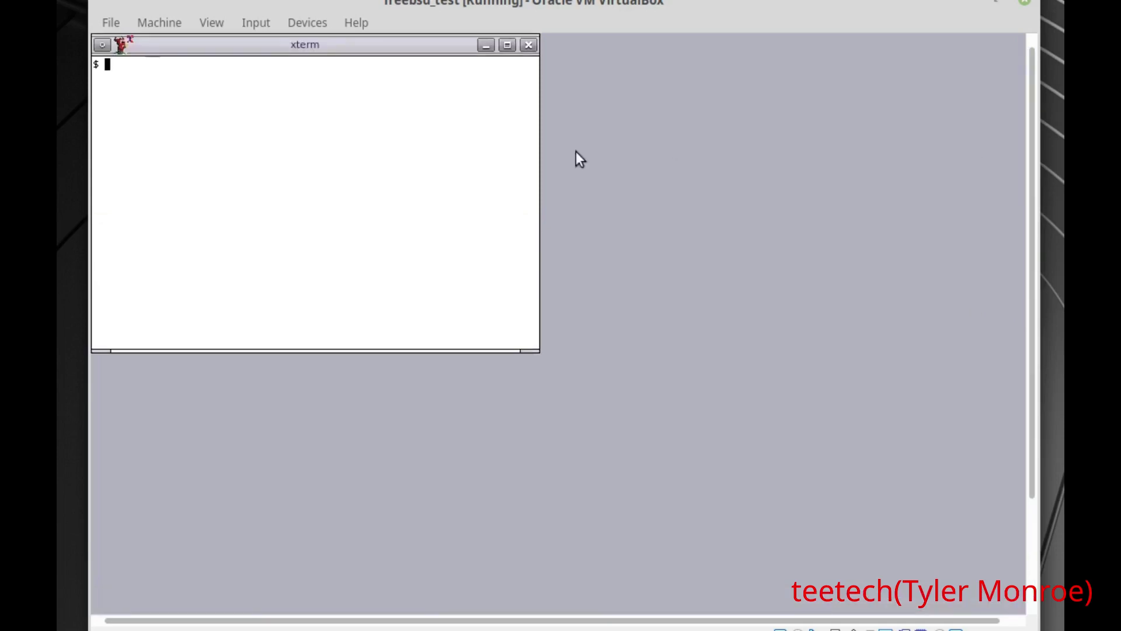
# Check Xorg and fluxbox processes in top, then launch firefox from the xterm
pyautogui.press('Return')
pyautogui.press('Return')
pyautogui.write('clear')
pyautogui.press('Return')
pyautogui.write('top')
pyautogui.press('Return')
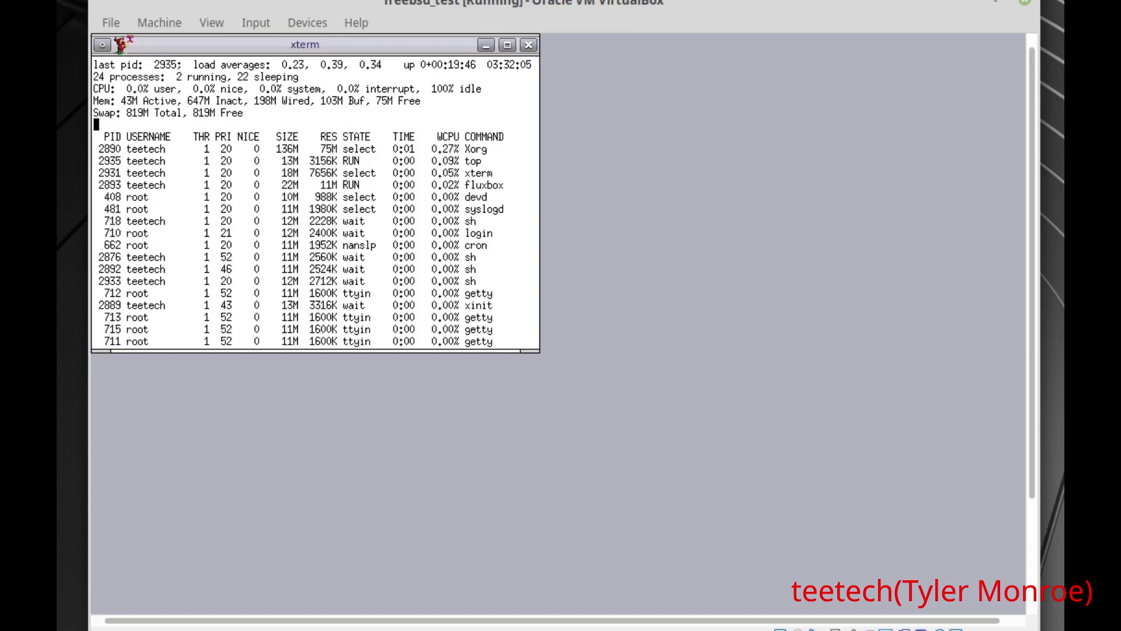
pyautogui.write('qclear')
pyautogui.press('Return')
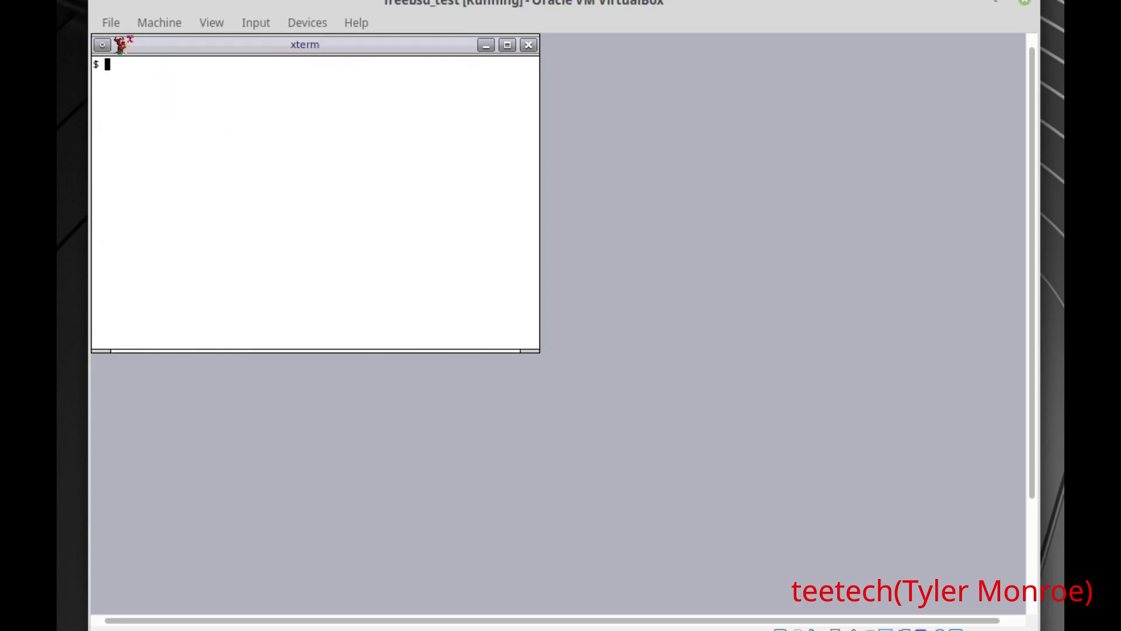
pyautogui.write('firefox')
pyautogui.press('Return')
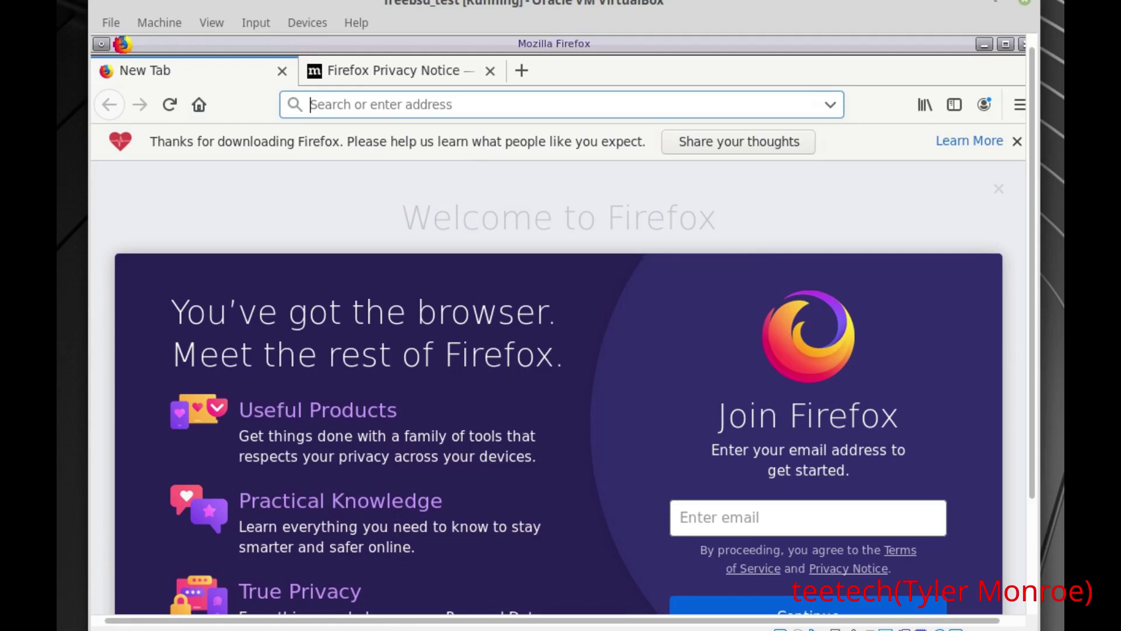
# Load freebsd.org in Firefox's address bar and glance at the application menu
pyautogui.click(1019, 106)
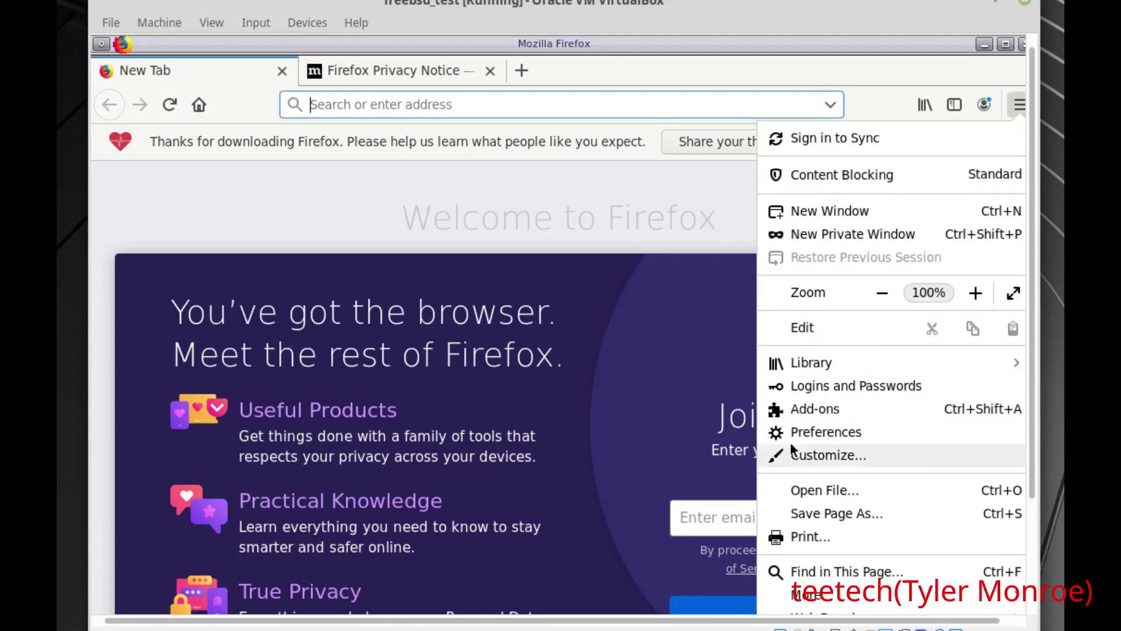
pyautogui.click(503, 98)
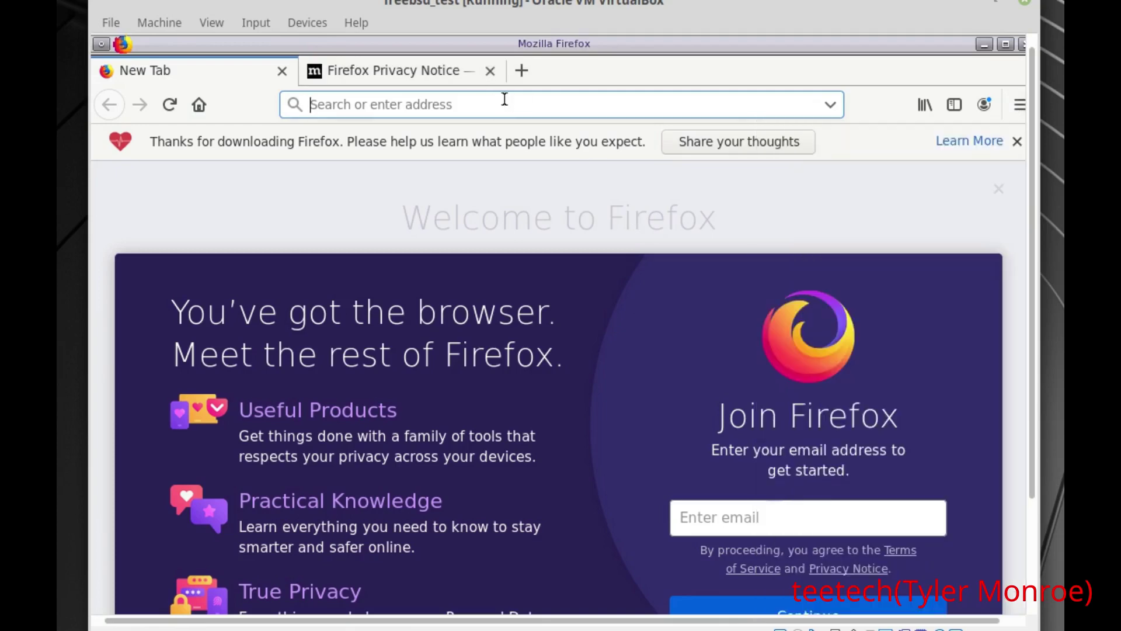
pyautogui.write('freebsd.org')
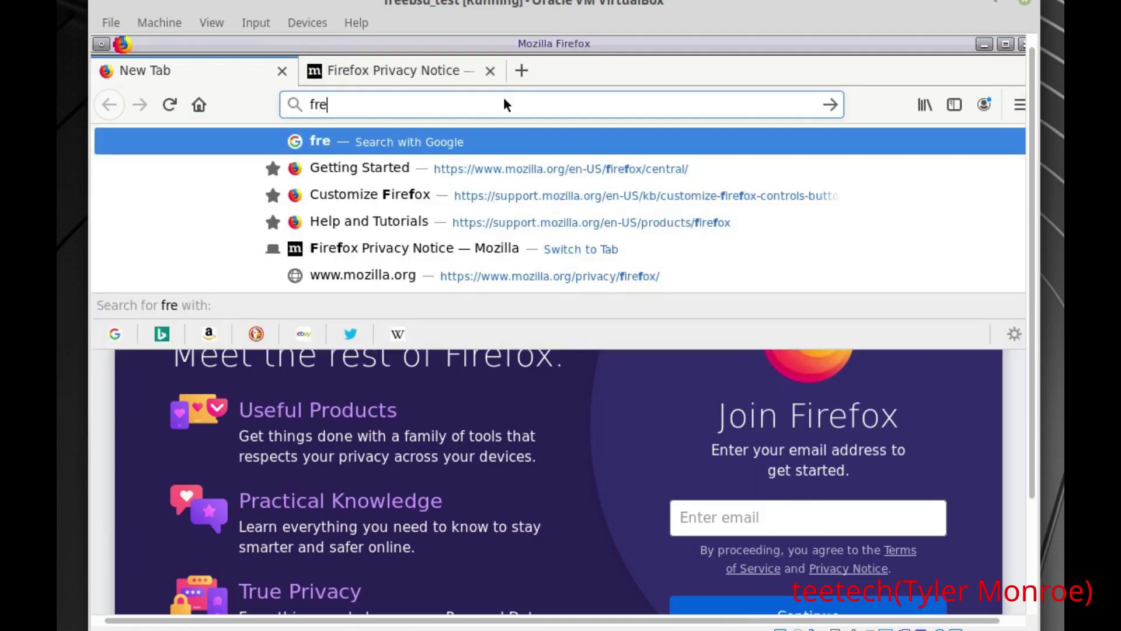
pyautogui.press('Return')
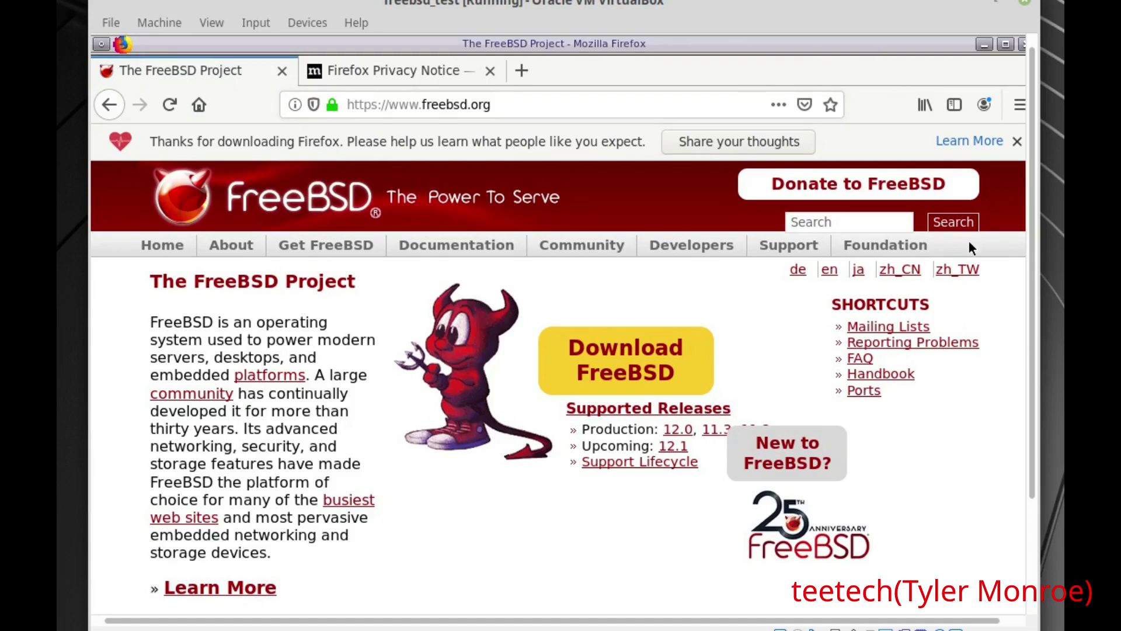
pyautogui.click(1019, 105)
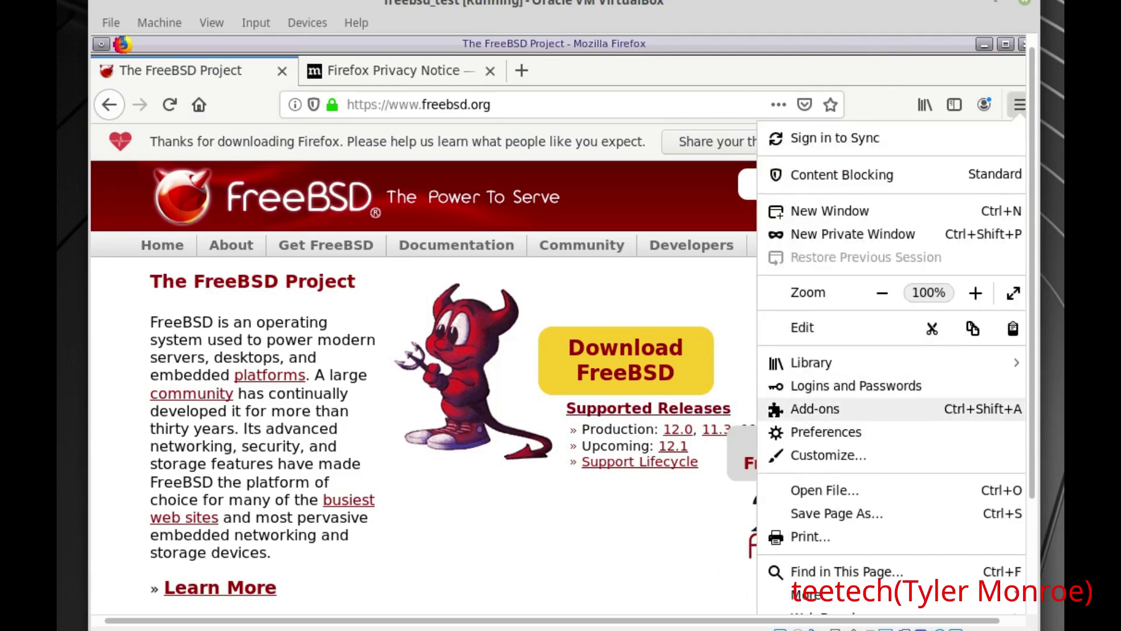
pyautogui.click(478, 523)
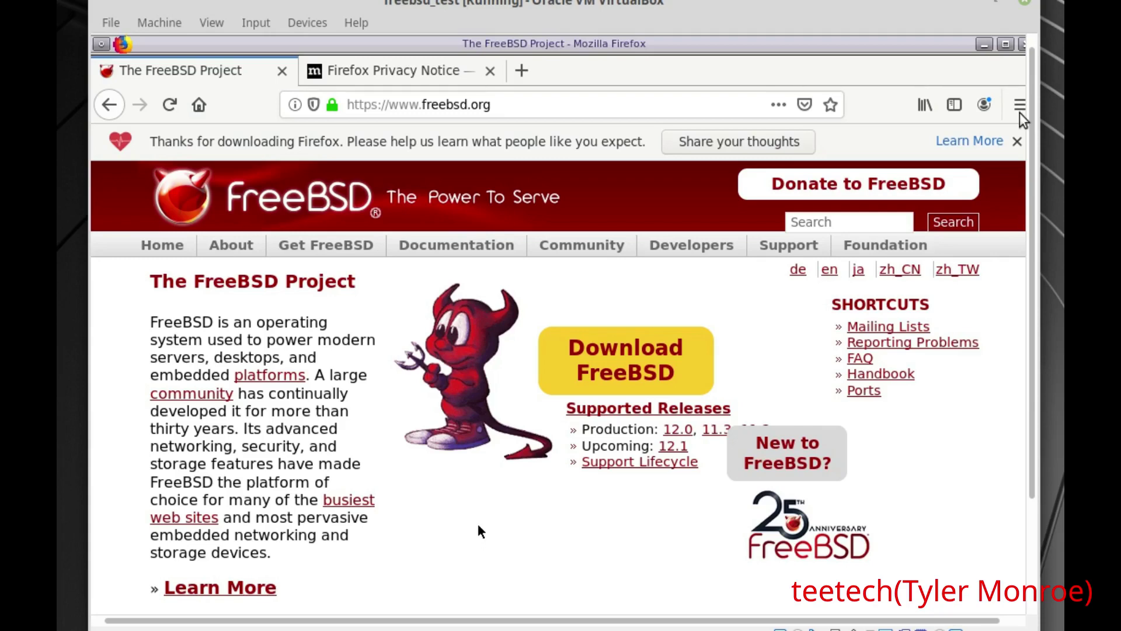
# Open a terminal with Ctrl+Alt+T and close it again with exit
pyautogui.hotkey('ctrl', 'alt', 't')
pyautogui.write('exit')
pyautogui.press('Return')
# Minimize Firefox and its xterm, then open a new xterm from the Fluxbox menu
pyautogui.click(985, 44)
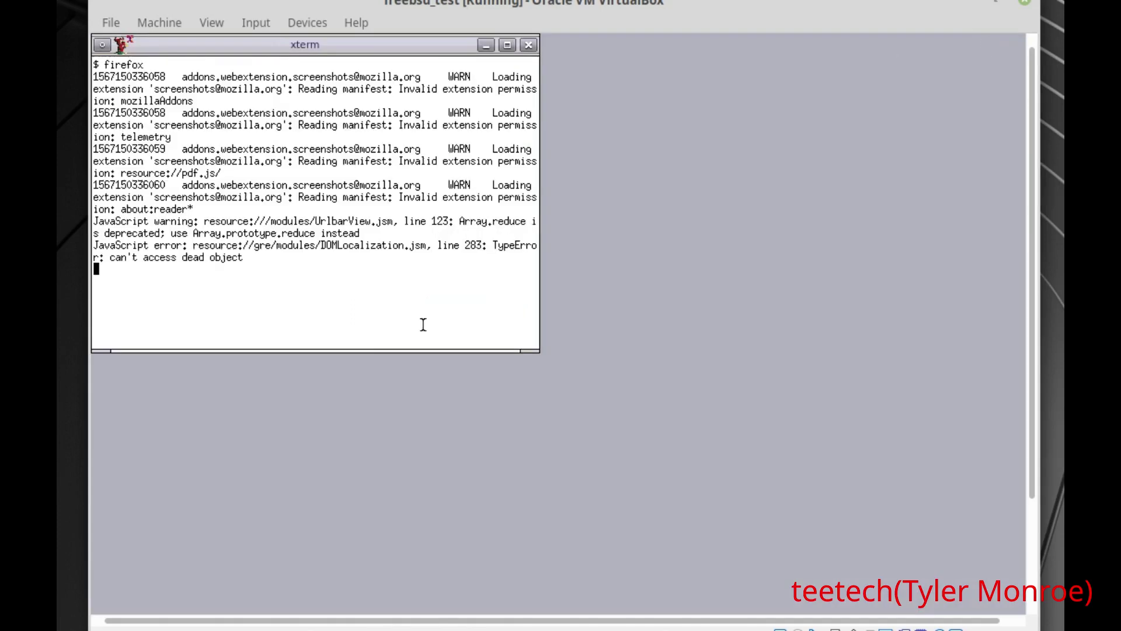
pyautogui.click(484, 46)
pyautogui.rightClick(581, 158)
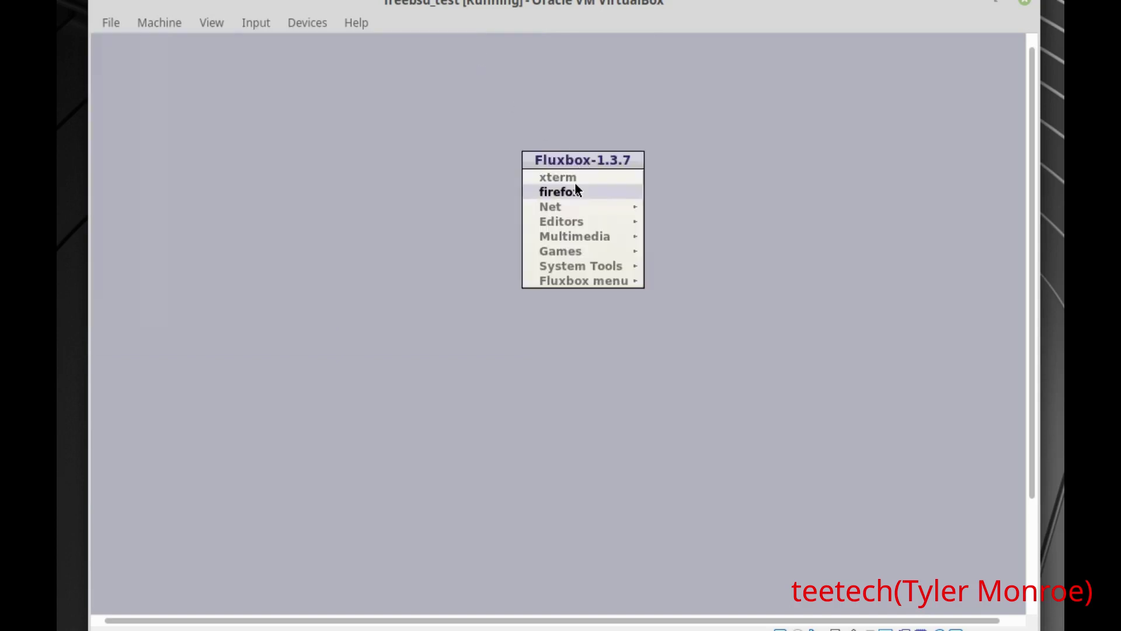
pyautogui.click(577, 177)
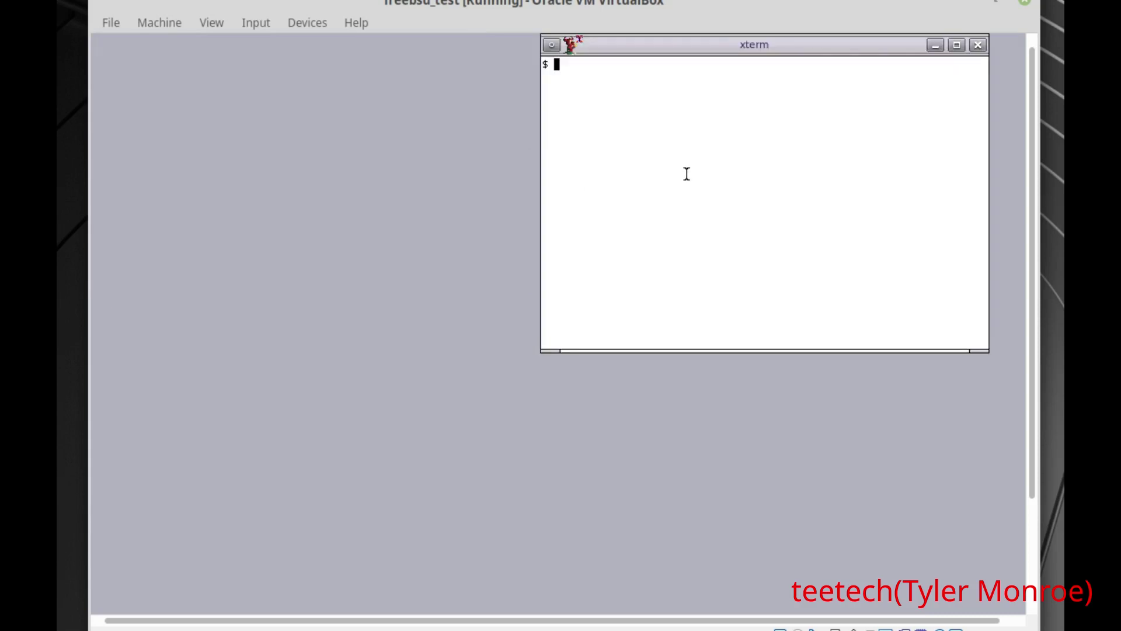
# Run sudo portsnap fetch extract, cancel the download with Ctrl+C, and clear the xterm
pyautogui.write('sudo portsnap fetch extract')
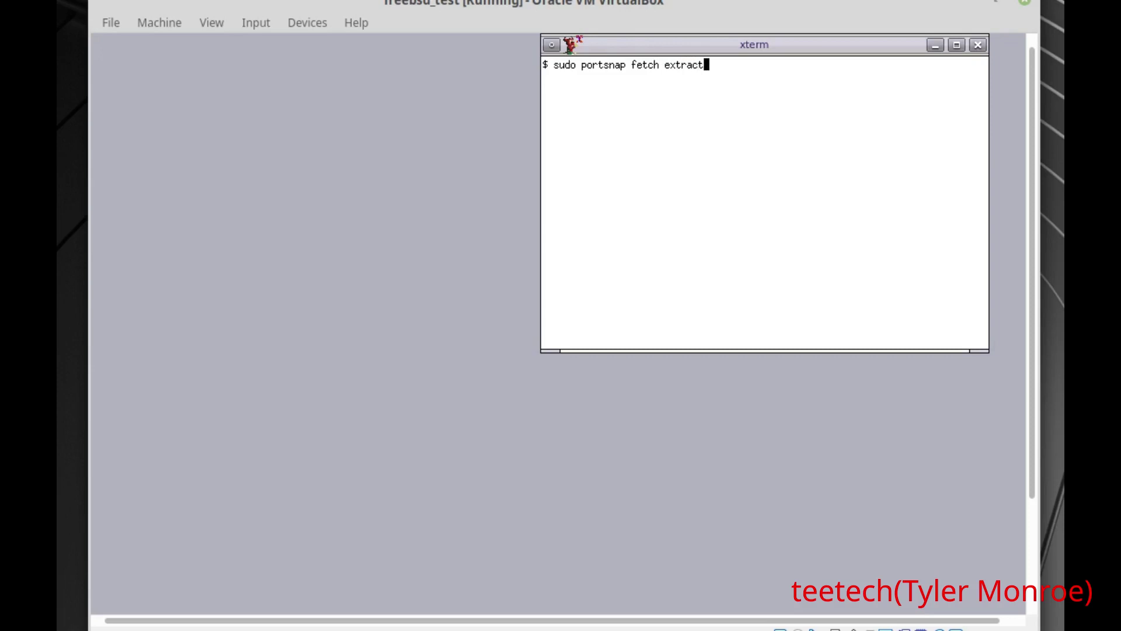
pyautogui.press('Return')
pyautogui.press('Return')
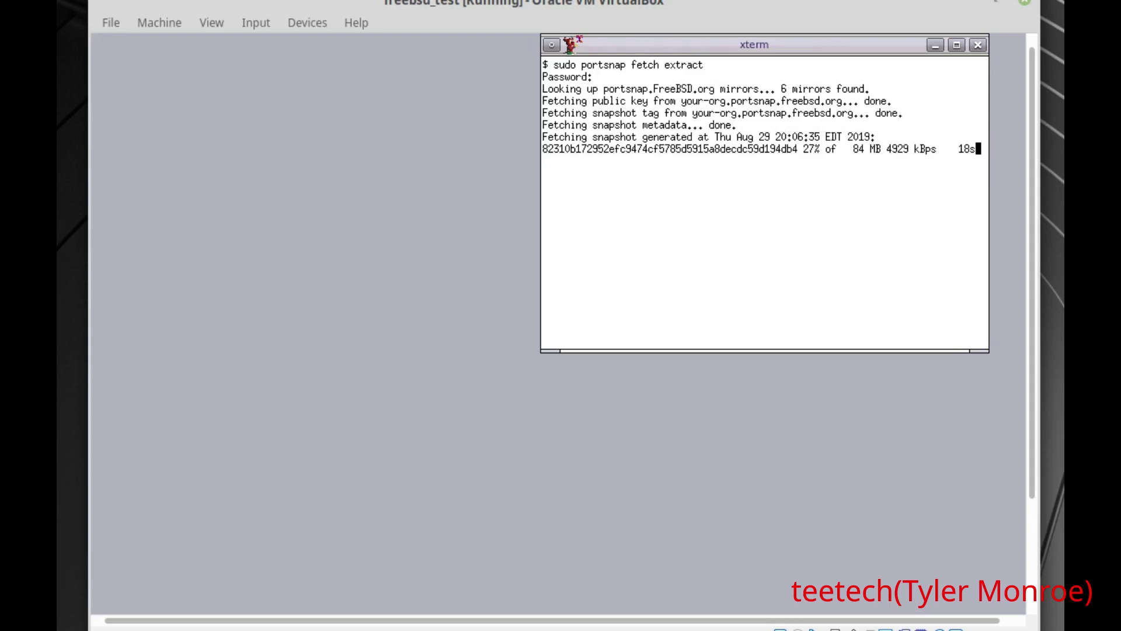
pyautogui.hotkey('ctrl', 'c')
pyautogui.write('cl')
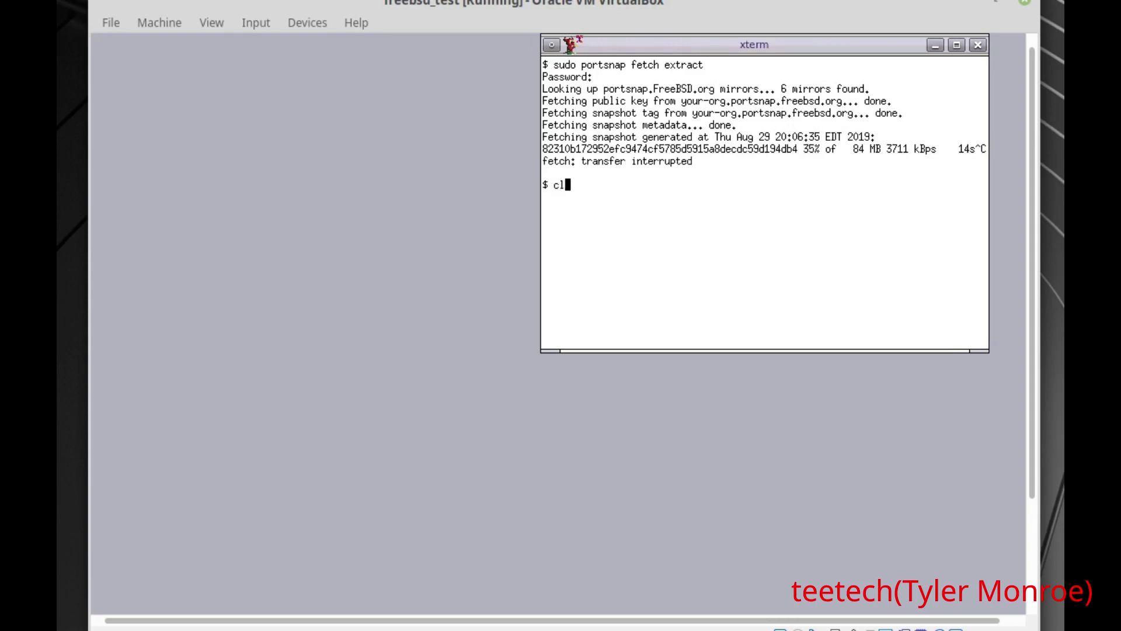
pyautogui.write('ear')
pyautogui.press('Return')
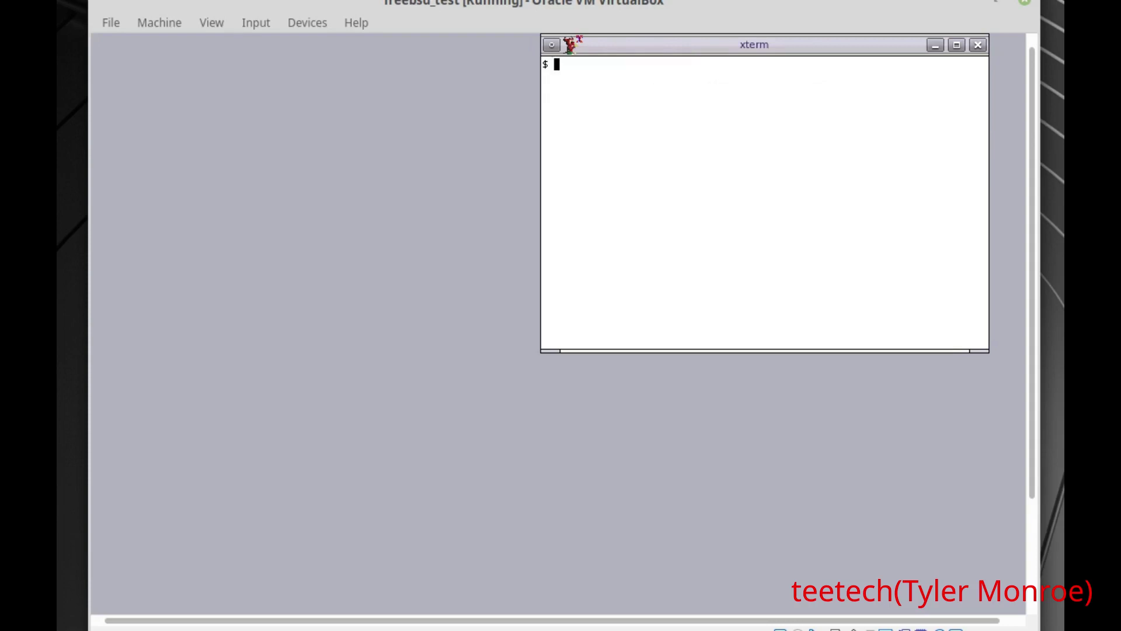